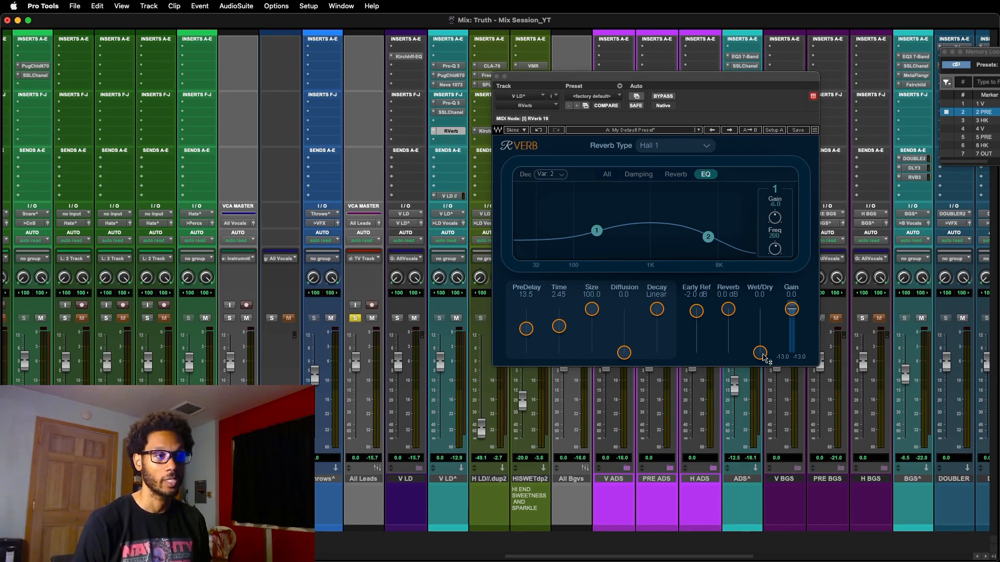
Step: Sweep the lead vocal reverb's Wet/Dry mix between dry and 100, and leave it at 16
{"action": "left_click_drag", "start_coordinate": [761, 354], "coordinate": [761, 311]}
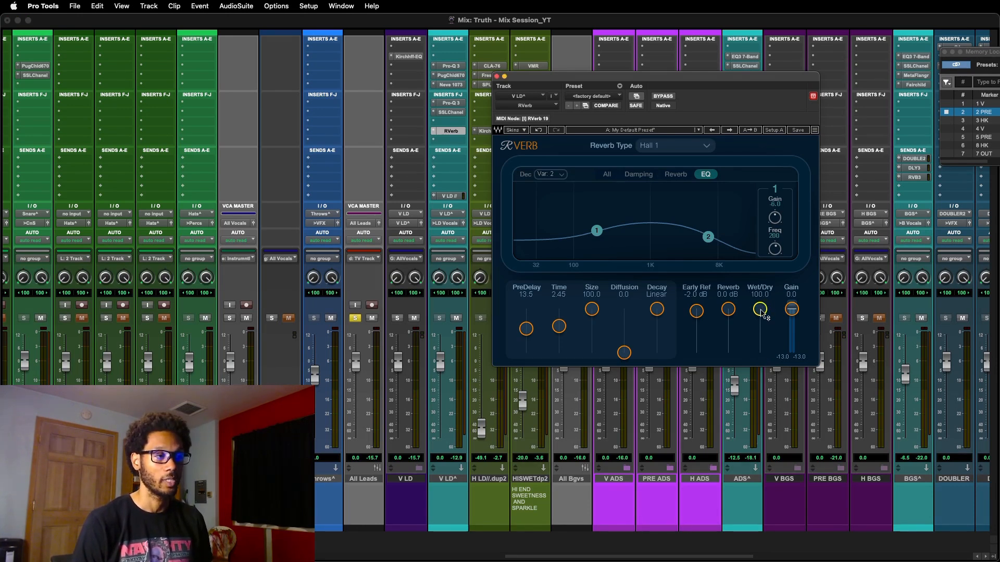
{"action": "left_click_drag", "start_coordinate": [761, 311], "coordinate": [760, 341]}
{"action": "left_click_drag", "start_coordinate": [760, 341], "coordinate": [760, 311]}
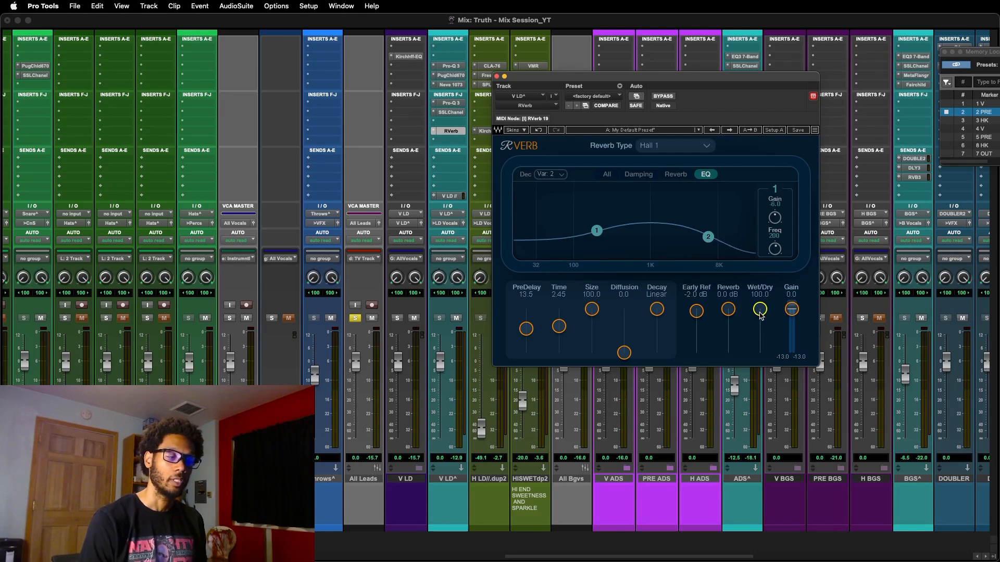
{"action": "left_click_drag", "start_coordinate": [761, 311], "coordinate": [760, 345]}
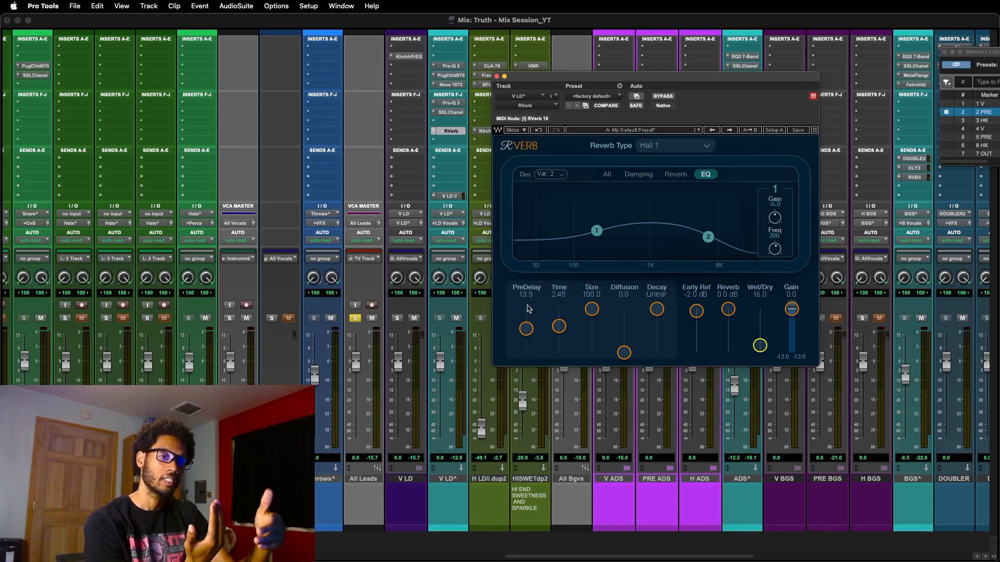
Step: Play the vocal while trying pre-delay values up to 159.4, and set the reverb's pre-delay to 22
{"action": "left_click_drag", "start_coordinate": [526, 329], "coordinate": [527, 322]}
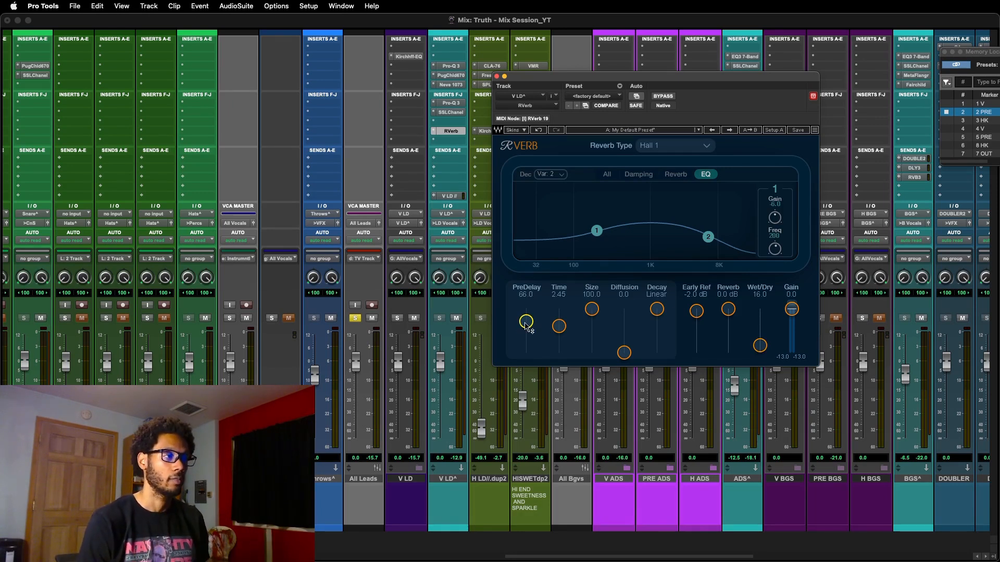
{"action": "key", "text": "space"}
{"action": "left_click_drag", "start_coordinate": [526, 329], "coordinate": [526, 310]}
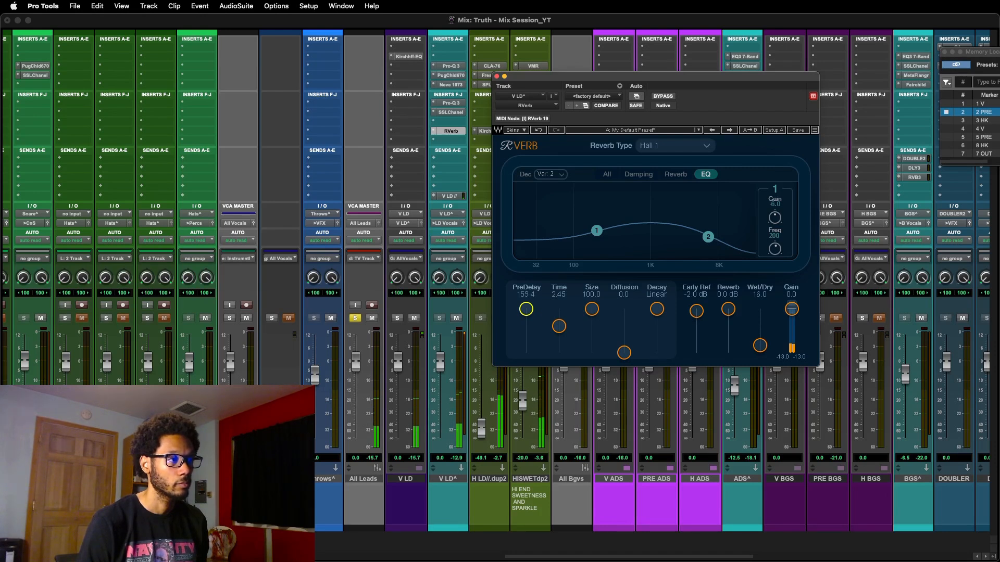
{"action": "left_click_drag", "start_coordinate": [526, 309], "coordinate": [526, 327]}
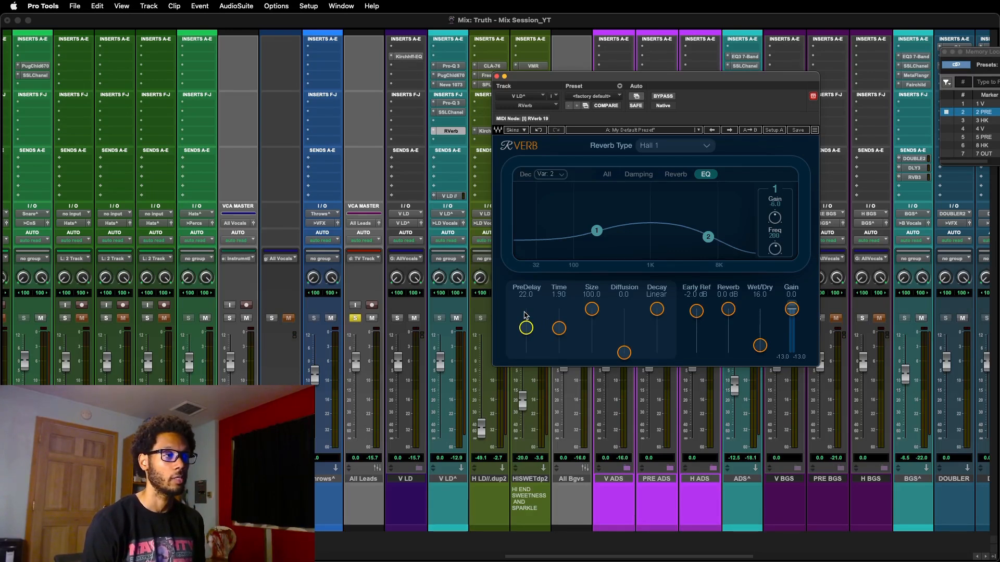
Step: Try the maximum reverb time of 20, and set the time to 1.90
{"action": "left_click_drag", "start_coordinate": [558, 329], "coordinate": [560, 328]}
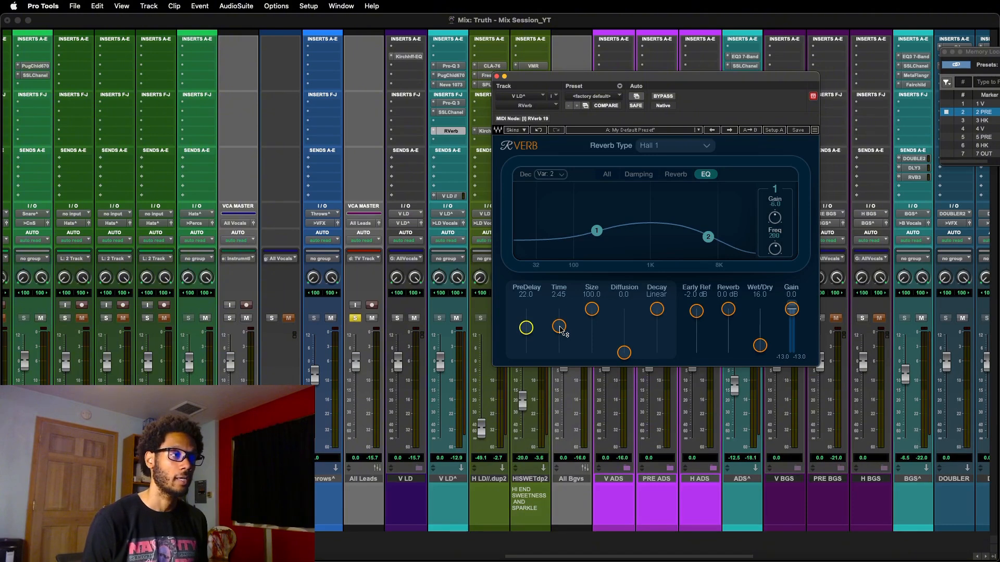
{"action": "left_click_drag", "start_coordinate": [560, 328], "coordinate": [561, 311]}
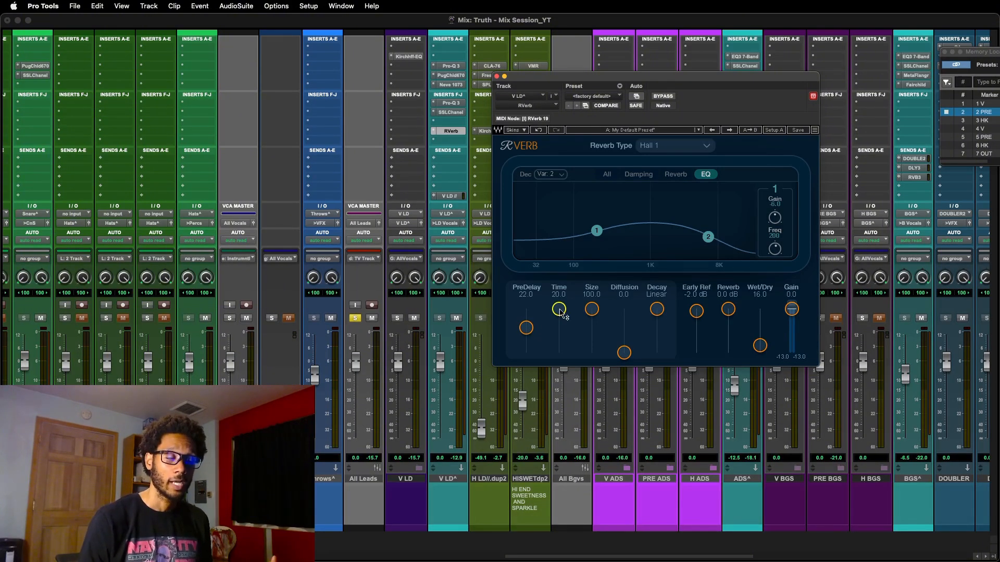
{"action": "mouse_move", "coordinate": [560, 311]}
{"action": "left_mouse_down"}
{"action": "mouse_move", "coordinate": [558, 353]}
{"action": "mouse_move", "coordinate": [558, 329]}
{"action": "left_mouse_up"}
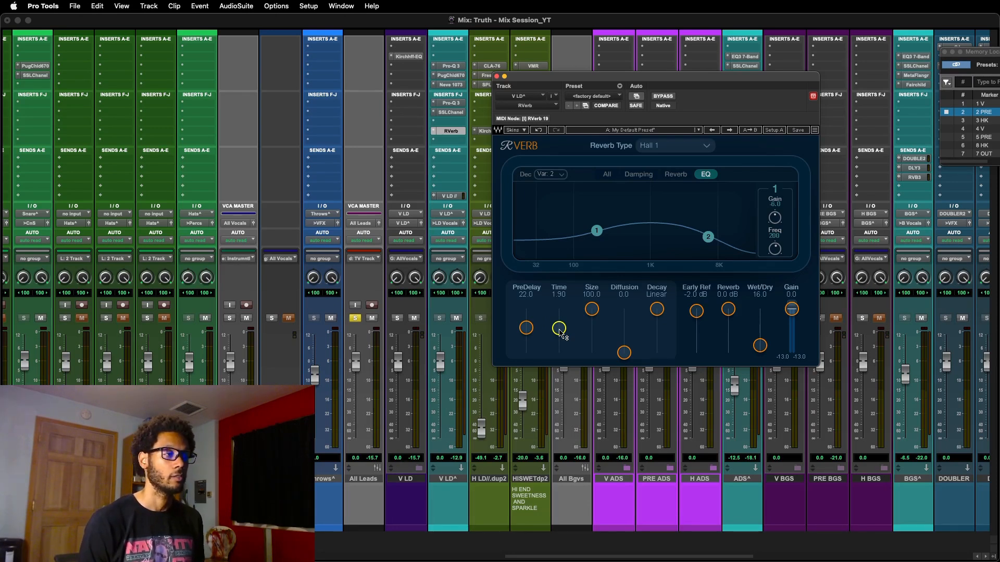
Step: Review the available reverb types while keeping Hall 1, and close the RVerb plug-in window
{"action": "left_click", "coordinate": [707, 148]}
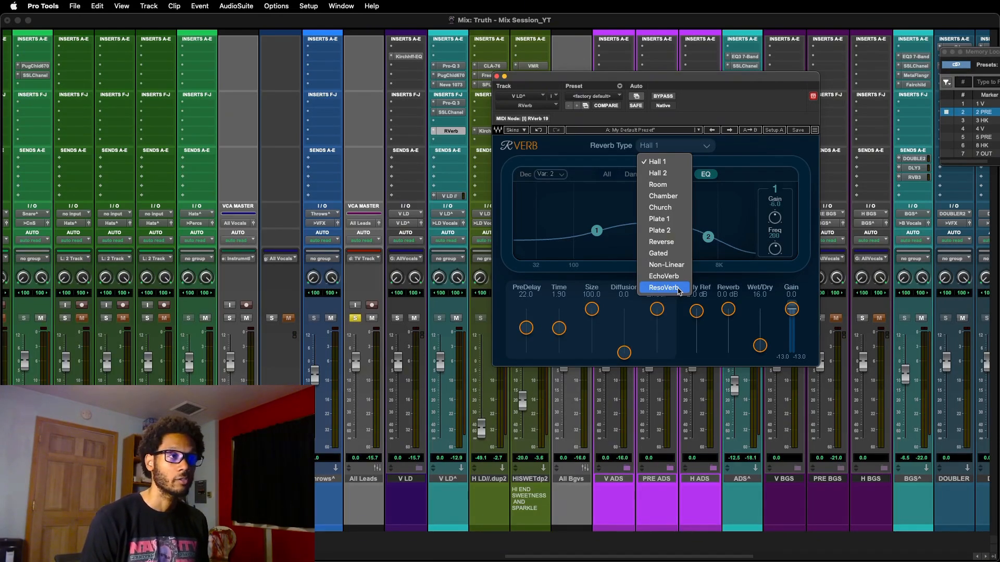
{"action": "left_click", "coordinate": [613, 155]}
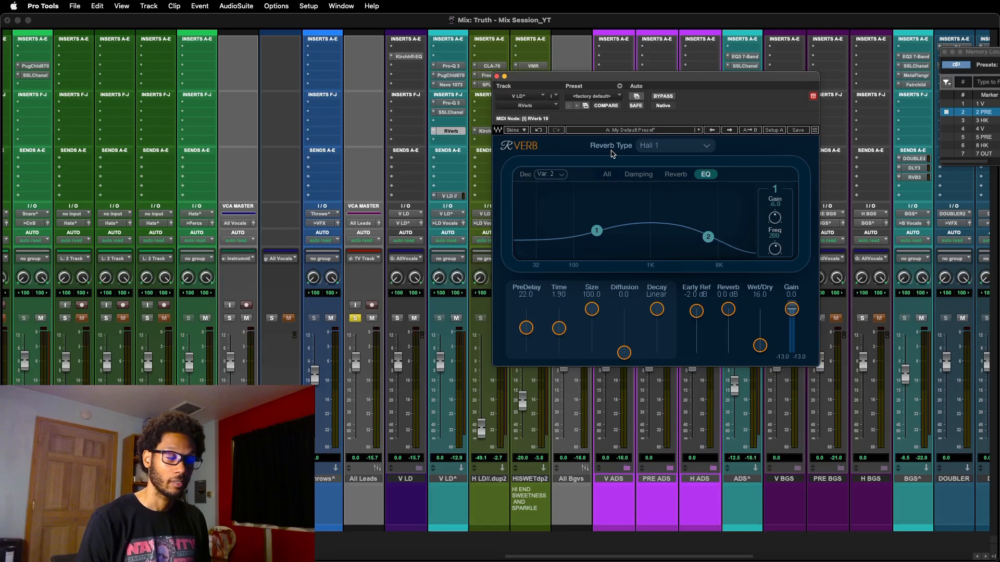
{"action": "left_click", "coordinate": [451, 131]}
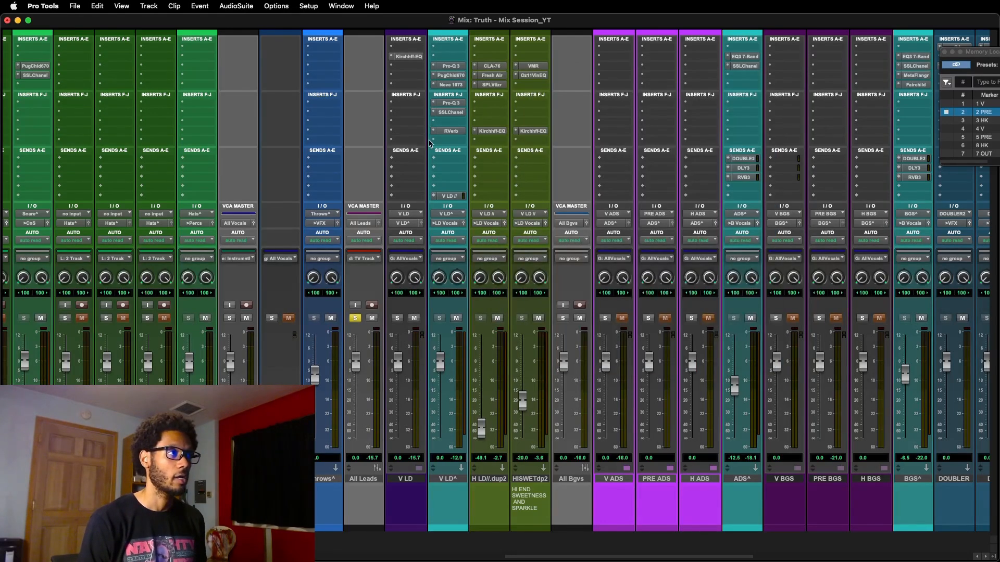
Step: Add a send on the V LD^ track to a new stereo aux input track named Reverb
{"action": "left_click", "coordinate": [451, 162]}
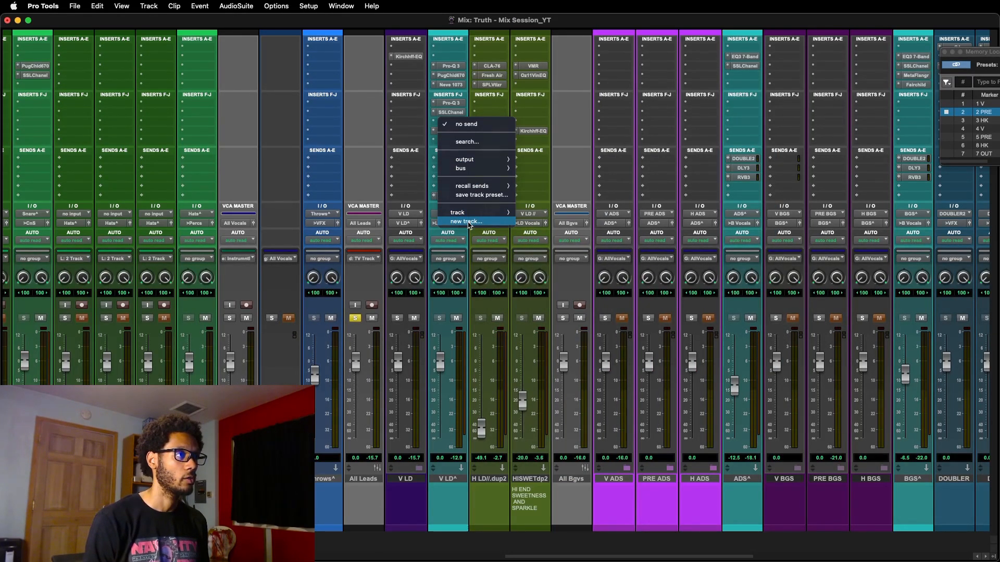
{"action": "left_click", "coordinate": [467, 225]}
{"action": "type", "text": "Reverb"}
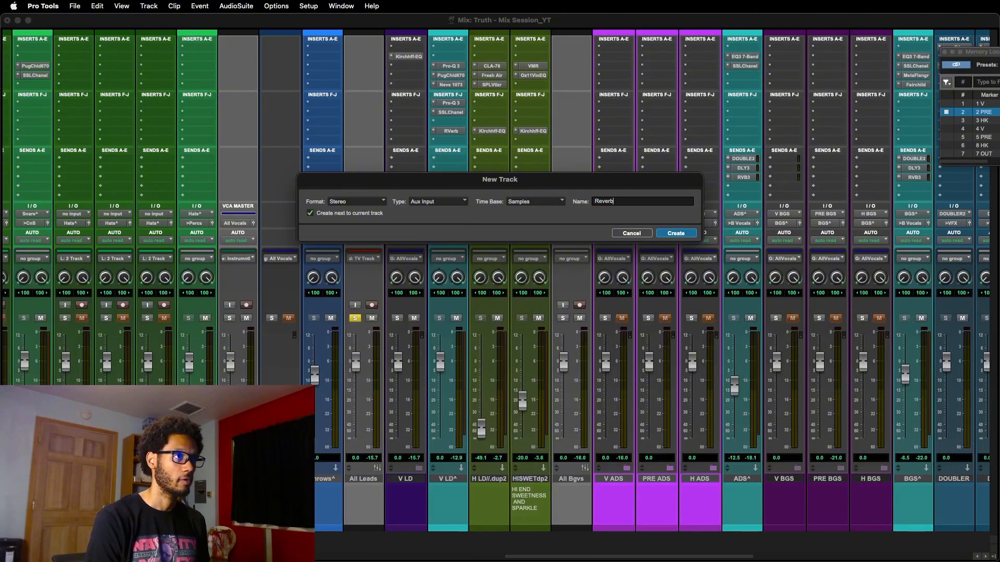
{"action": "key", "text": "Return"}
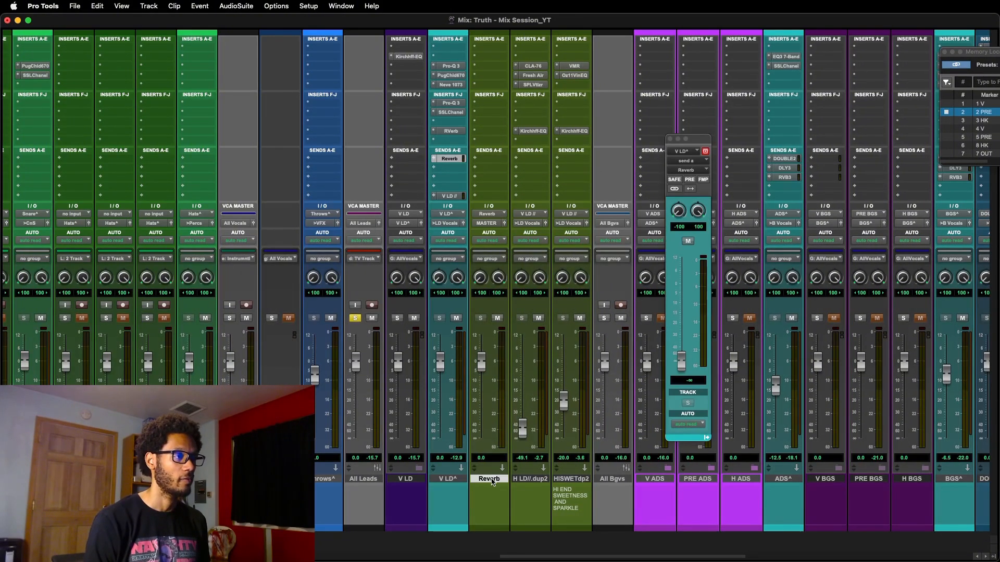
Step: Move the Reverb track after HISWETdp2 and colour it dark blue
{"action": "left_click_drag", "start_coordinate": [494, 479], "coordinate": [568, 480]}
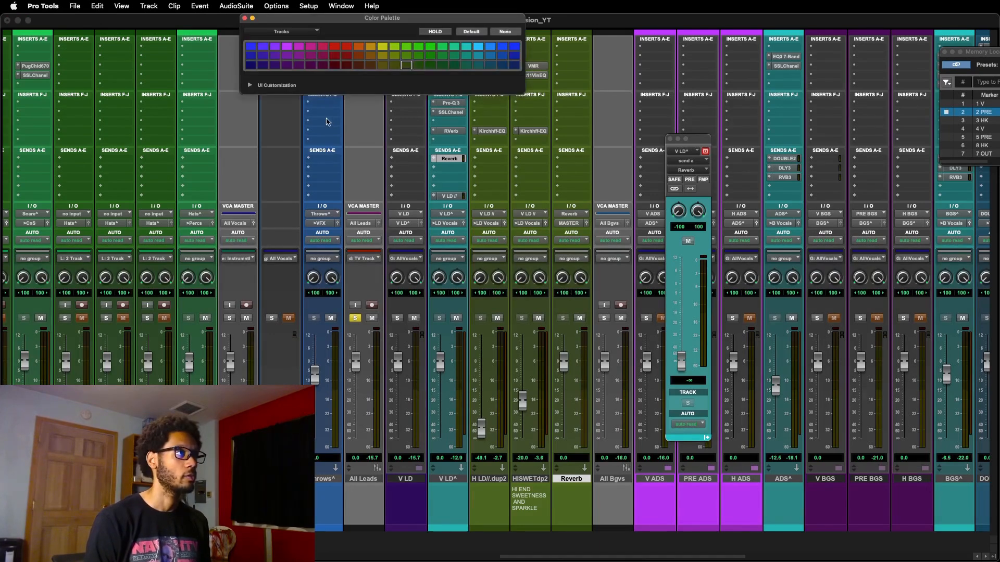
{"action": "left_click", "coordinate": [502, 65]}
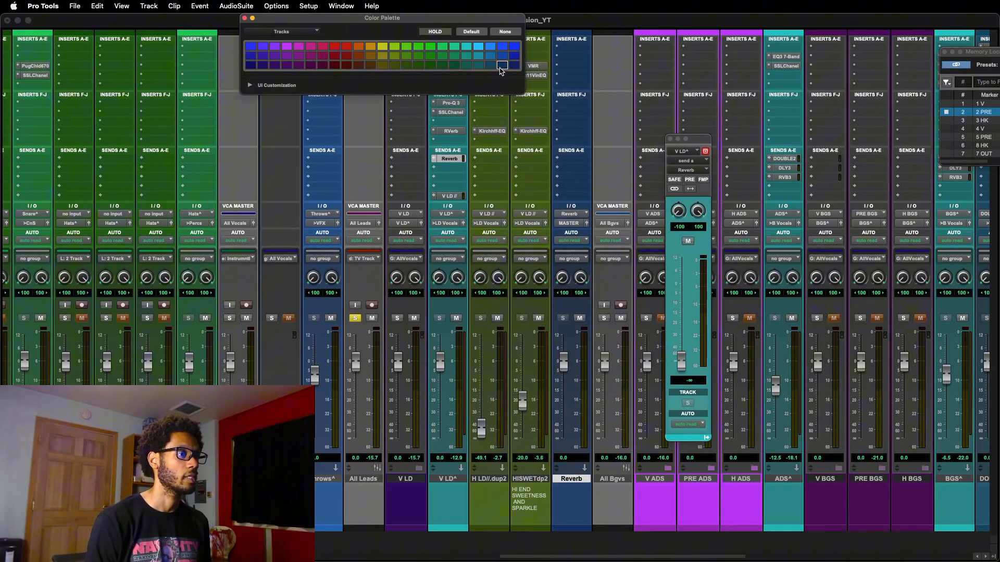
{"action": "left_click", "coordinate": [522, 190]}
Step: Move the Reverb send window aside and raise its send level to -7.5 dB
{"action": "left_click_drag", "start_coordinate": [699, 139], "coordinate": [835, 102]}
{"action": "left_click_drag", "start_coordinate": [817, 328], "coordinate": [821, 268]}
Step: Transfer the RVerb insert from V LD^ to the Reverb track and set its Wet/Dry mix to 100
{"action": "left_click_drag", "start_coordinate": [451, 131], "coordinate": [575, 65]}
{"action": "left_click", "coordinate": [574, 66]}
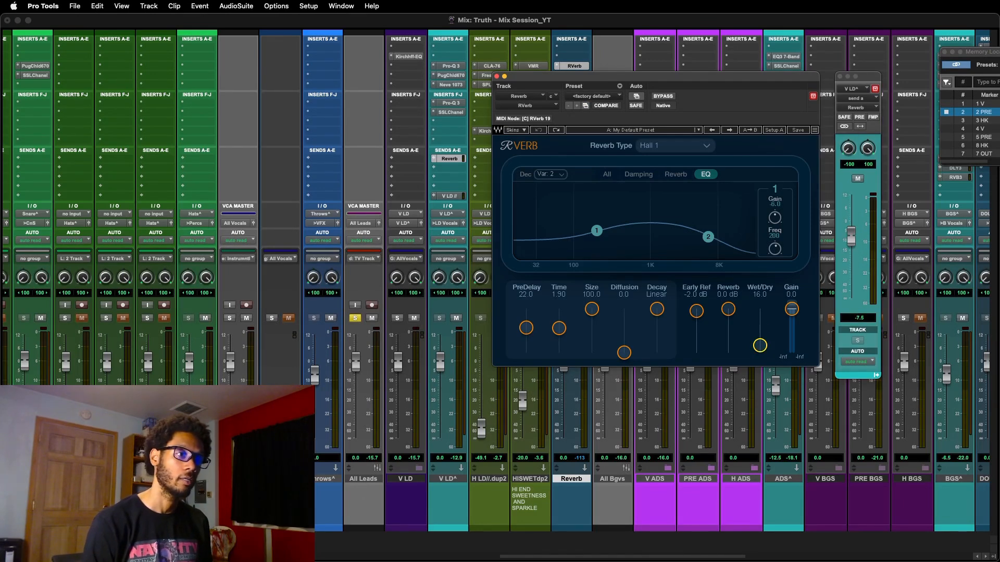
{"action": "left_click_drag", "start_coordinate": [760, 346], "coordinate": [760, 308]}
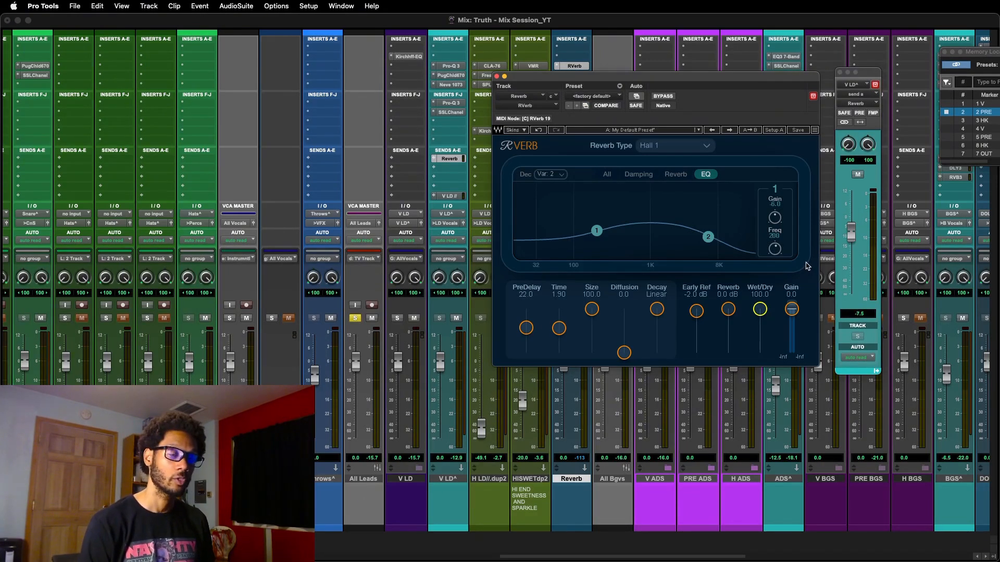
Step: Lower the V LD^ Reverb send level to minus infinity, and bring it back up to -7.5 dB
{"action": "left_click_drag", "start_coordinate": [851, 234], "coordinate": [854, 270]}
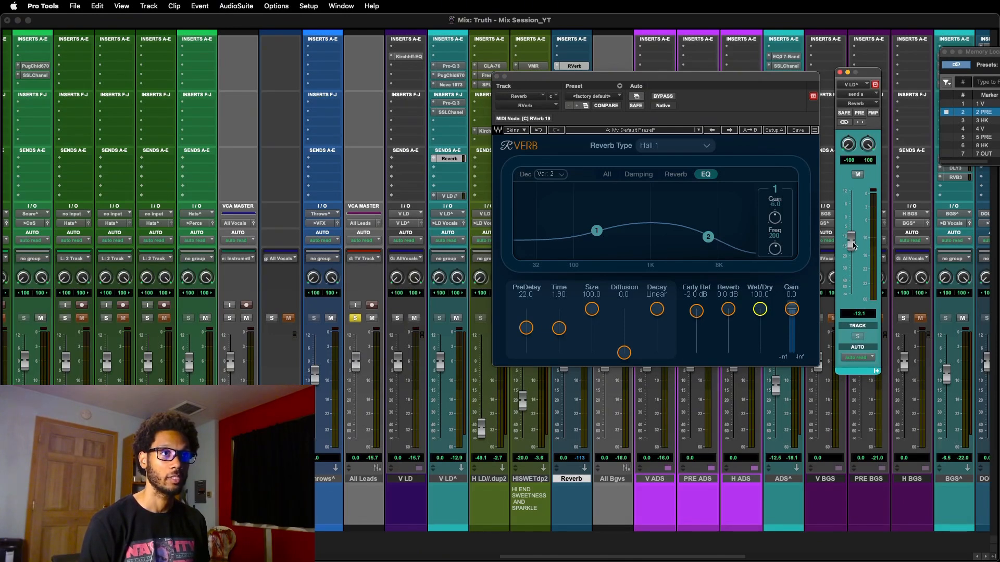
{"action": "left_click_drag", "start_coordinate": [853, 252], "coordinate": [852, 327]}
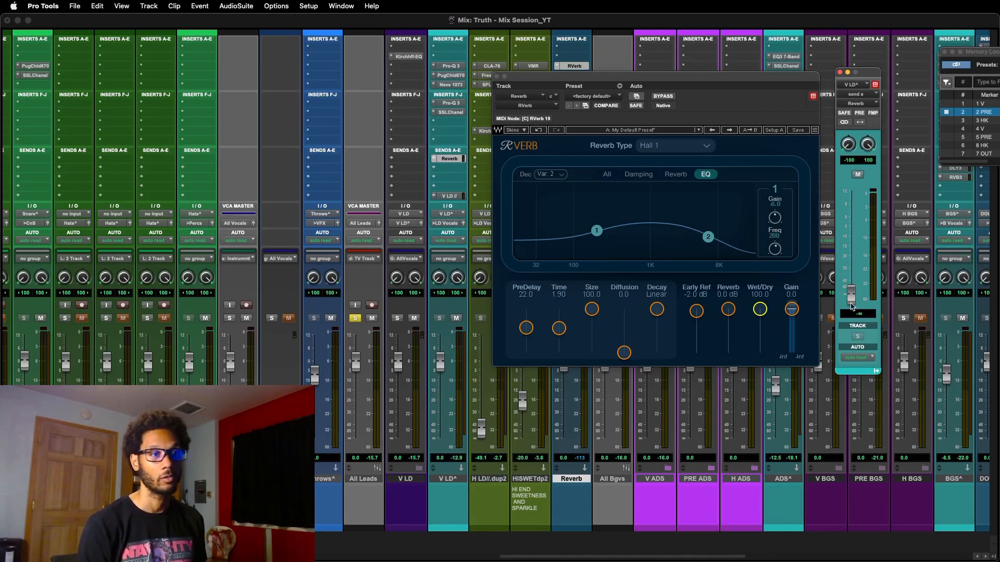
{"action": "left_click_drag", "start_coordinate": [851, 296], "coordinate": [855, 273]}
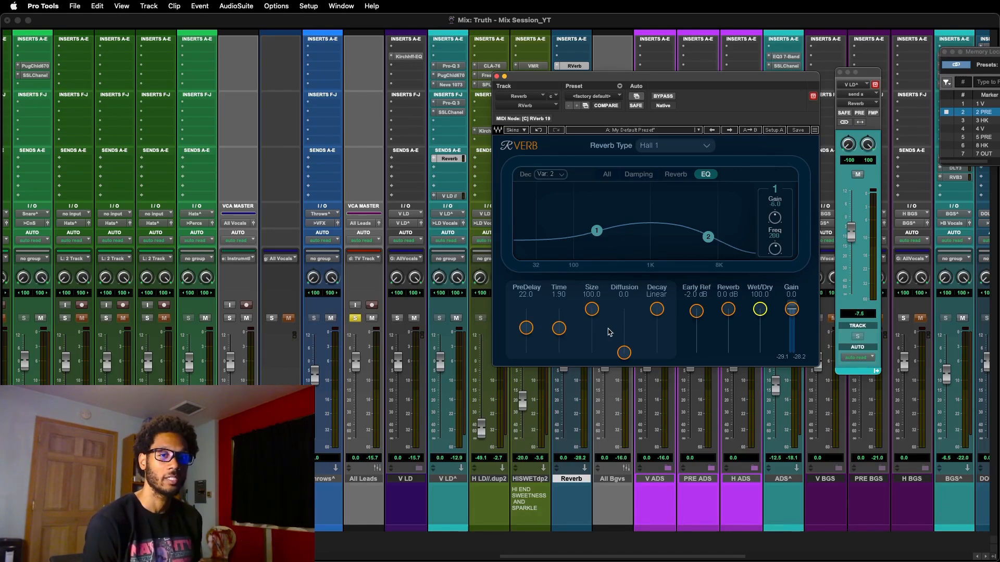
Step: Lower the Reverb send level to -32 dB, muting and unmuting the send to compare the vocal with and without reverb
{"action": "left_click", "coordinate": [858, 175]}
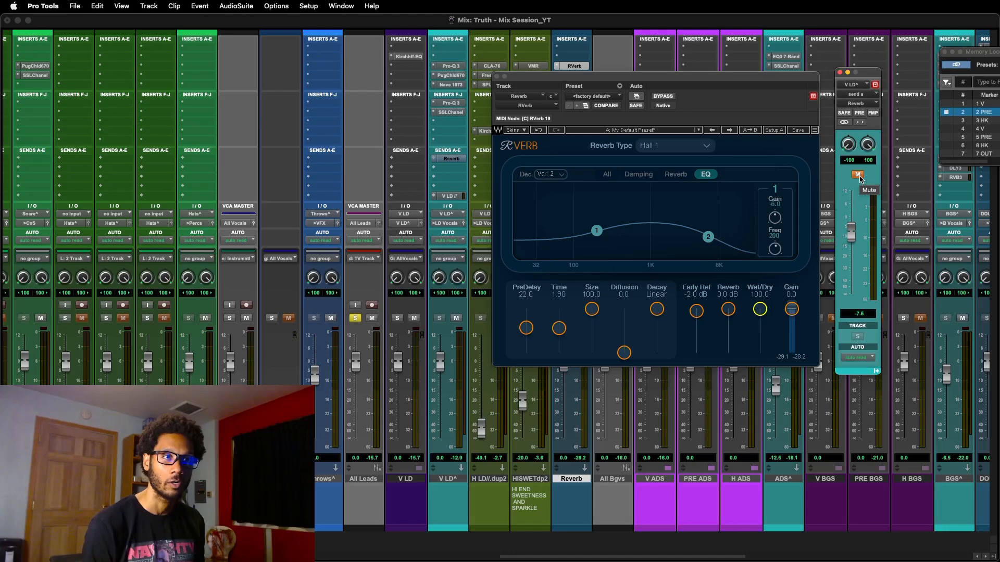
{"action": "left_click", "coordinate": [858, 175]}
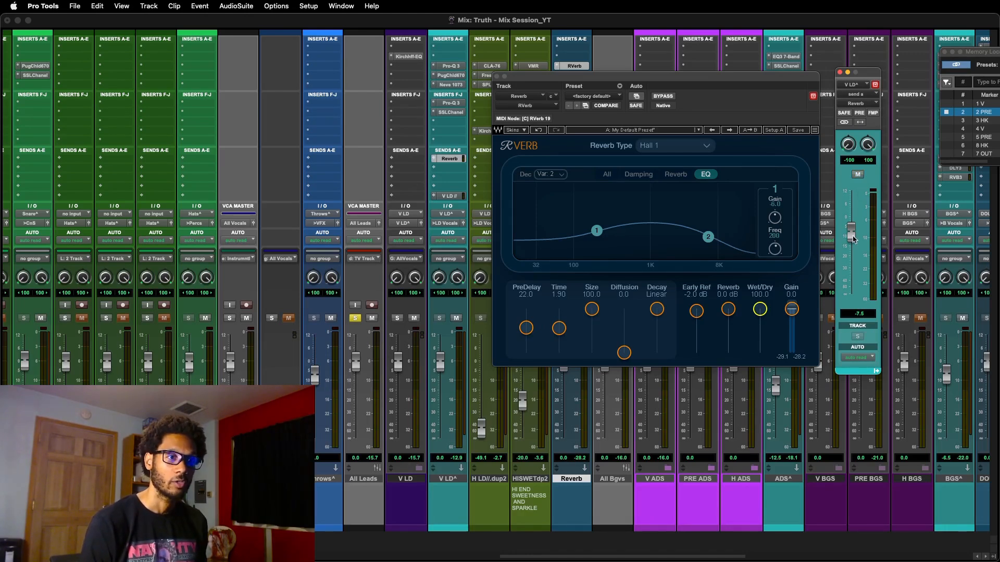
{"action": "left_click_drag", "start_coordinate": [853, 239], "coordinate": [855, 303]}
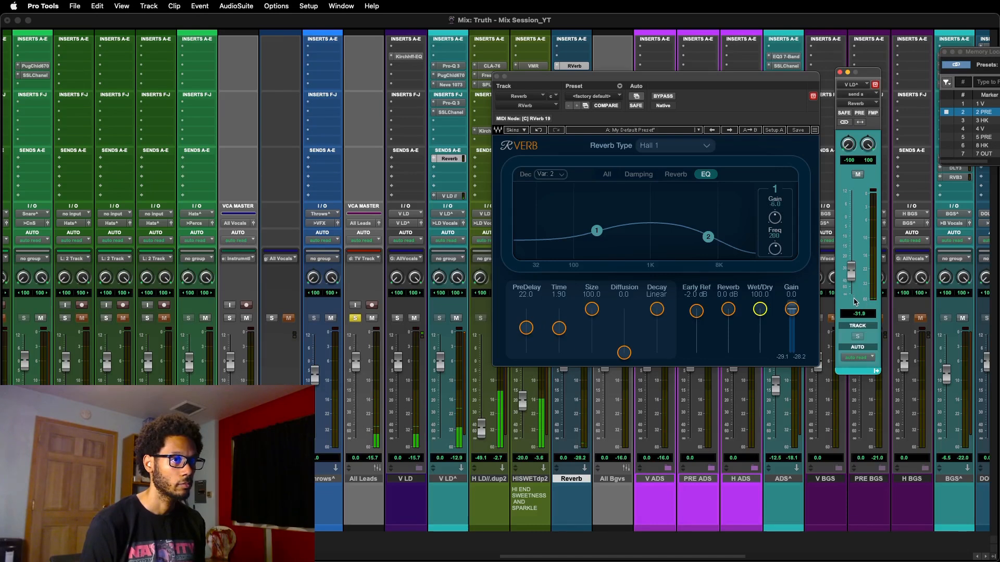
{"action": "left_click", "coordinate": [858, 175]}
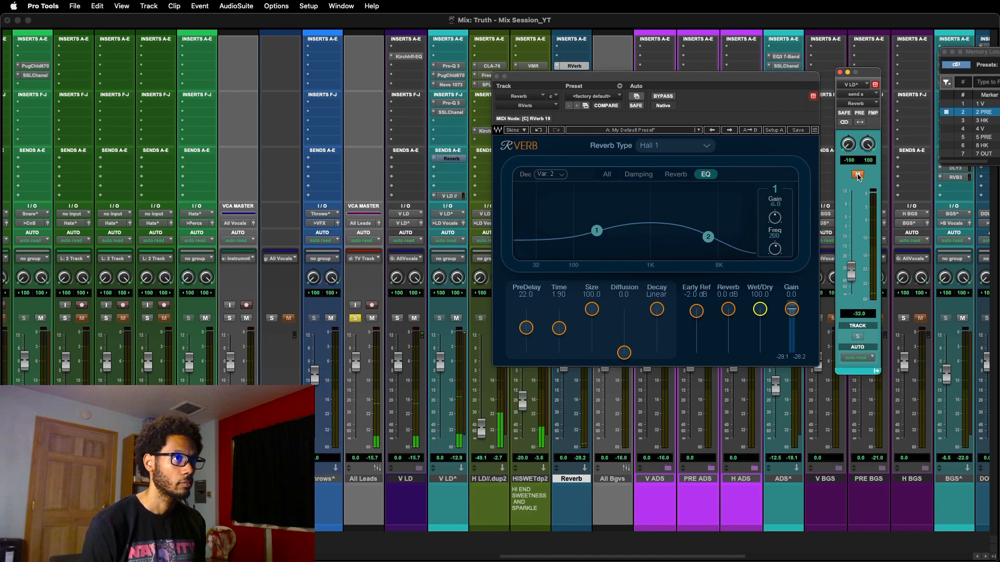
{"action": "left_click", "coordinate": [857, 174]}
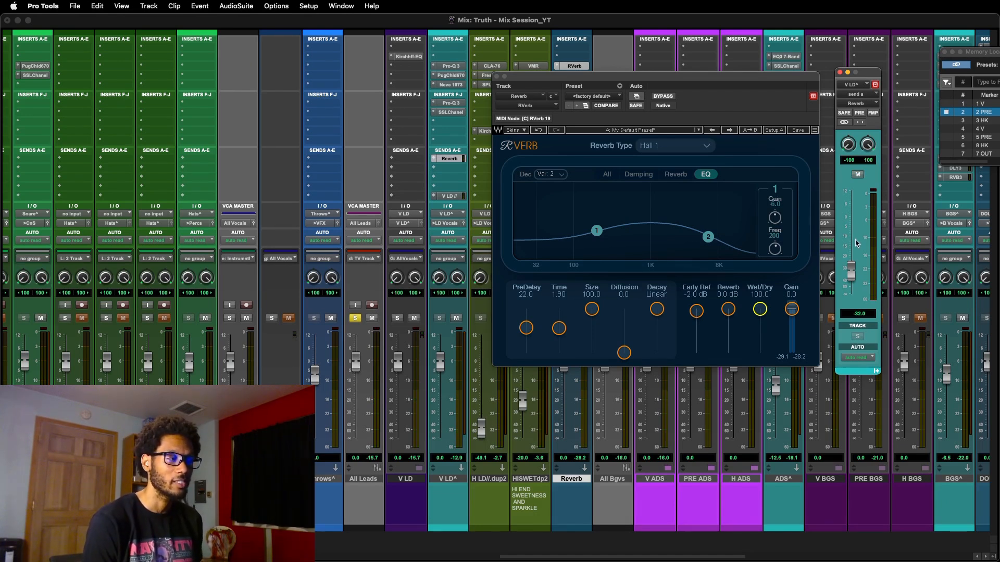
{"action": "left_click", "coordinate": [858, 175]}
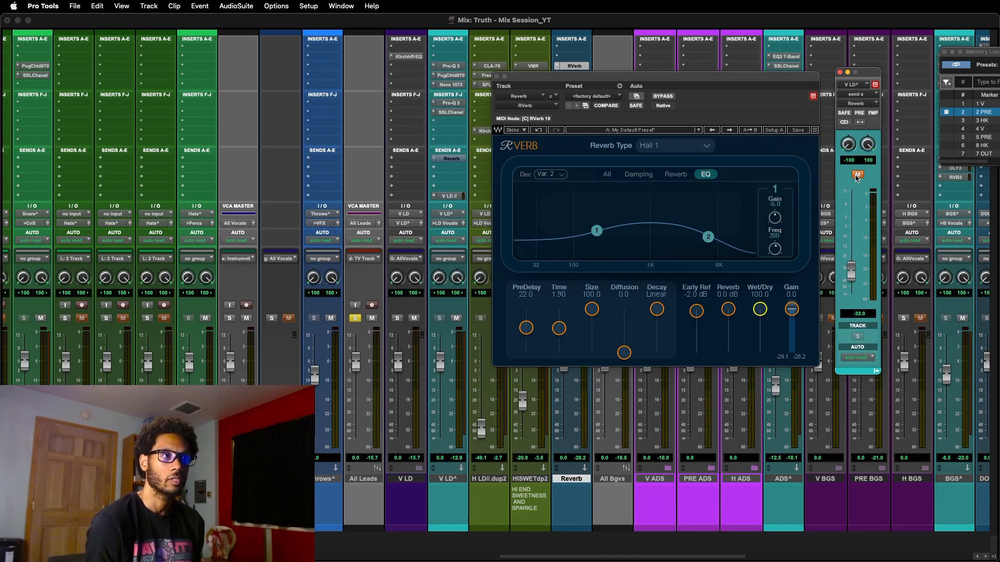
{"action": "left_click", "coordinate": [857, 176]}
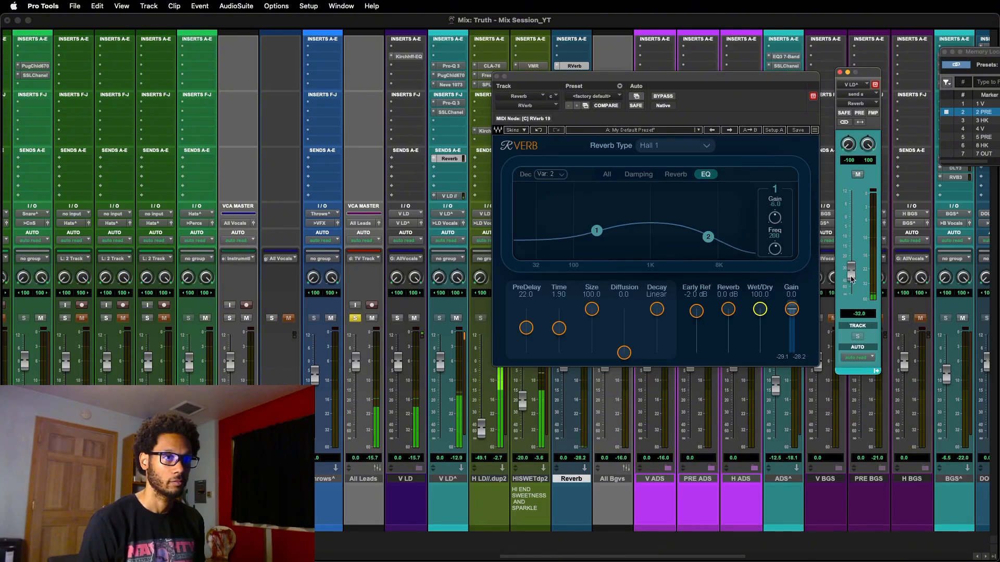
Step: Play the vocal while raising the Reverb send, and set its level to -4.5 dB
{"action": "left_click_drag", "start_coordinate": [851, 272], "coordinate": [851, 256]}
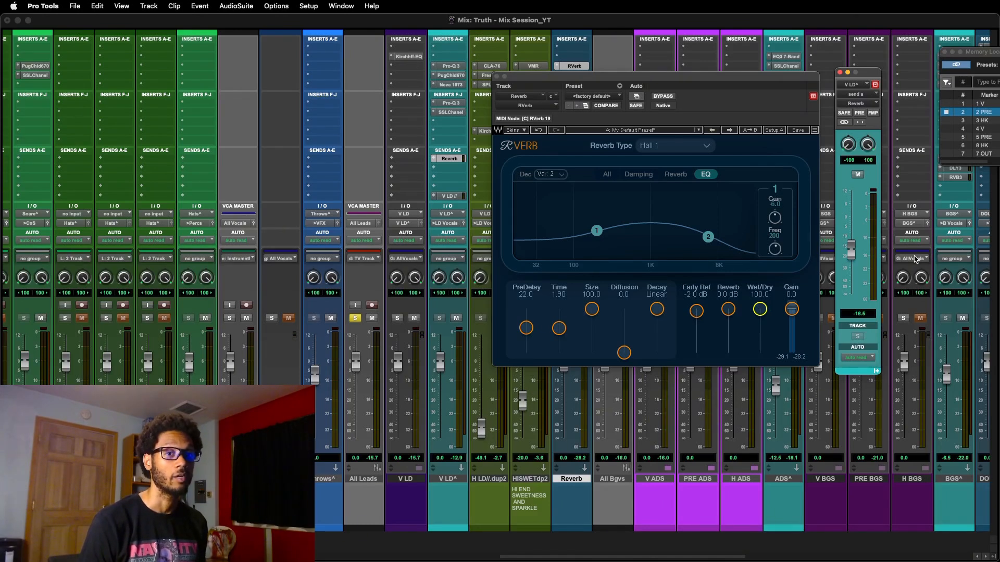
{"action": "key", "text": "space"}
{"action": "mouse_move", "coordinate": [851, 245]}
{"action": "left_mouse_down"}
{"action": "mouse_move", "coordinate": [854, 223]}
{"action": "mouse_move", "coordinate": [854, 240]}
{"action": "left_mouse_up"}
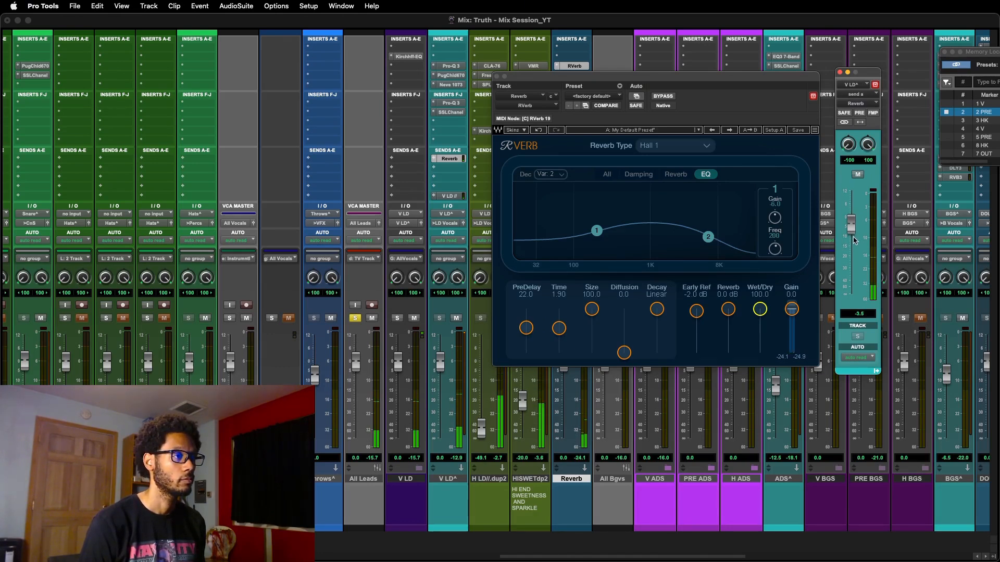
{"action": "left_click_drag", "start_coordinate": [854, 240], "coordinate": [854, 259]}
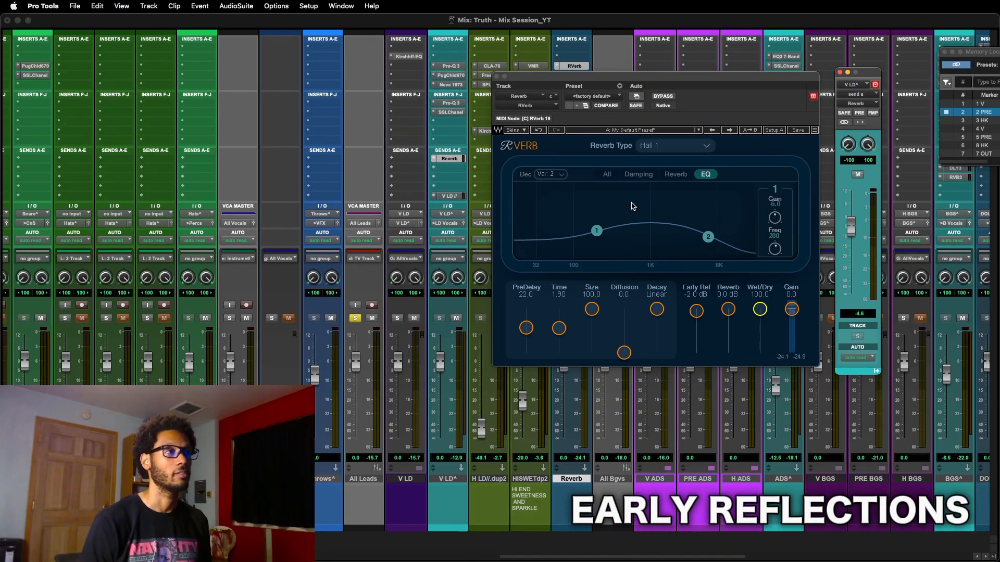
Step: Show all reverb graphs in RVerb and turn the early reflections off while the vocal plays
{"action": "left_click", "coordinate": [606, 174]}
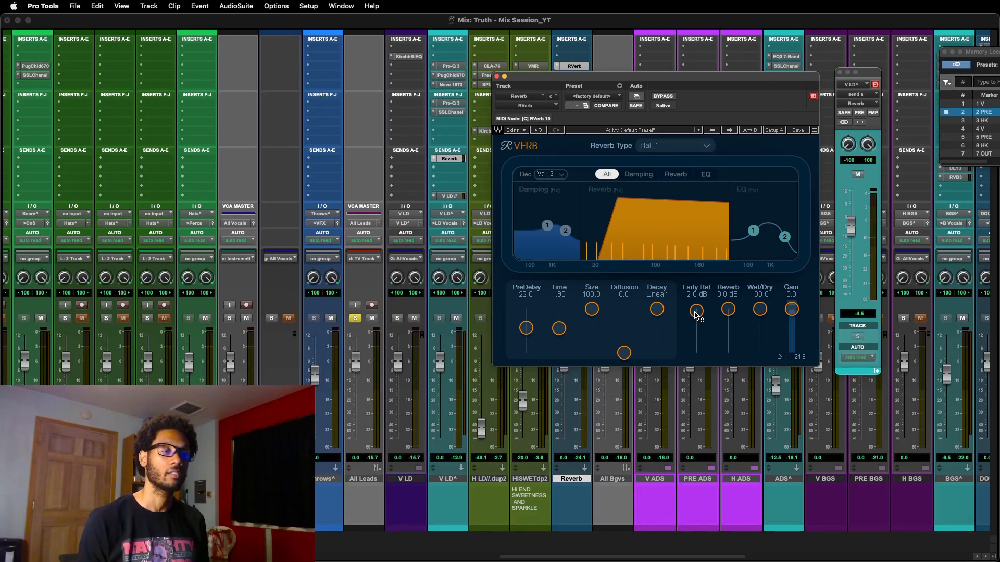
{"action": "key", "text": "space"}
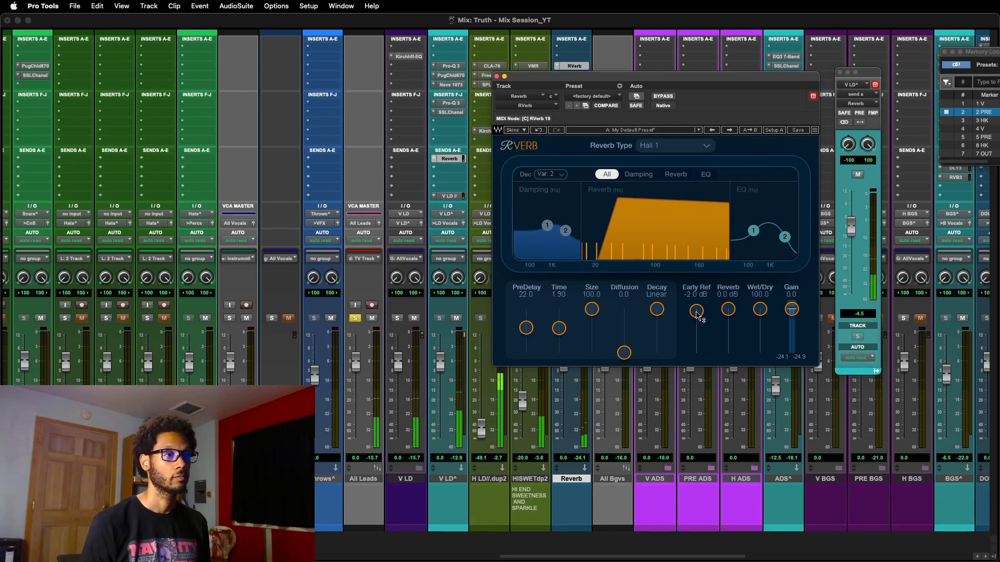
{"action": "left_click_drag", "start_coordinate": [694, 313], "coordinate": [696, 352]}
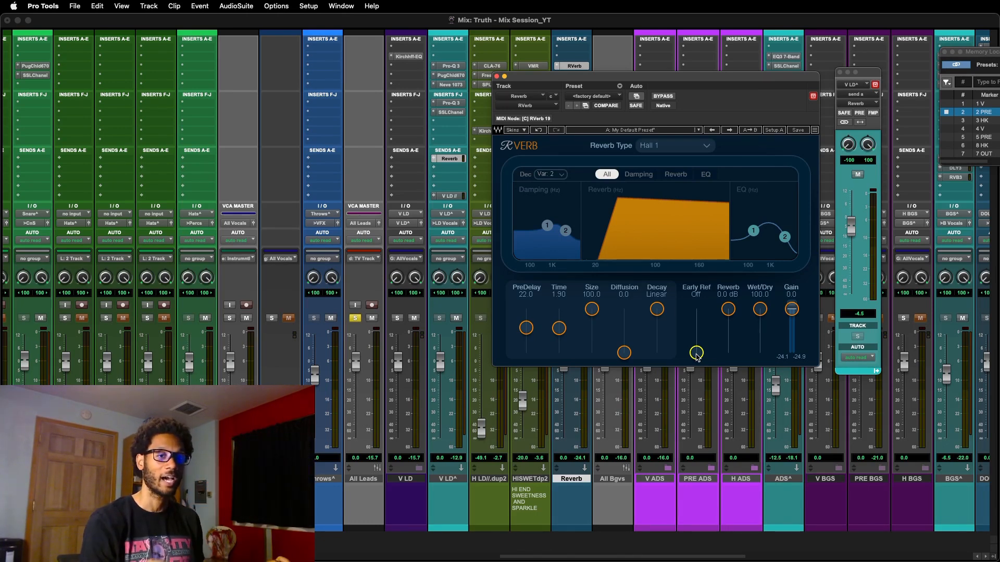
Step: Switch RVerb's early reflections between 0.0 dB and off several times, playing the vocal to compare, and leave them off
{"action": "left_click_drag", "start_coordinate": [696, 353], "coordinate": [697, 311]}
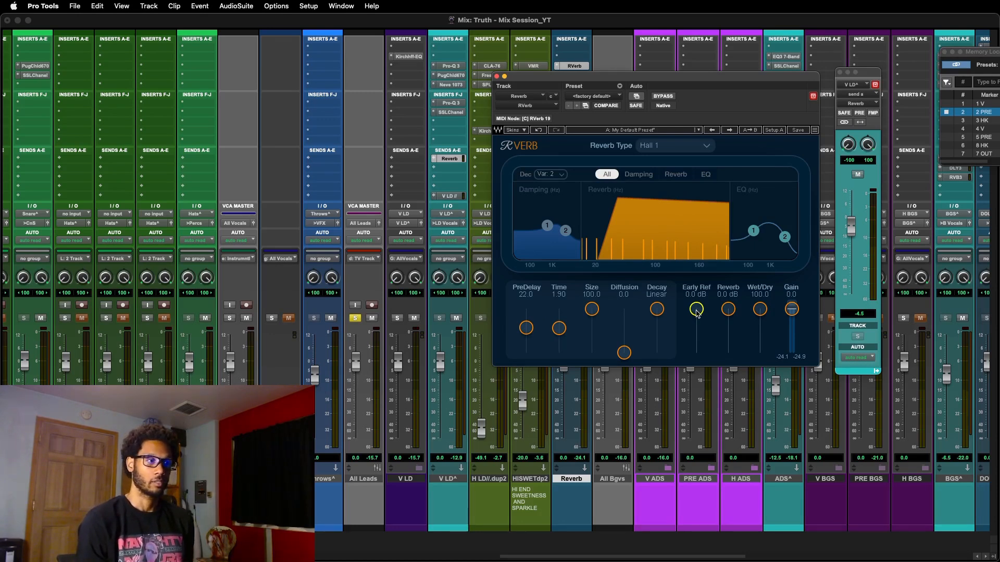
{"action": "left_click_drag", "start_coordinate": [696, 312], "coordinate": [696, 353]}
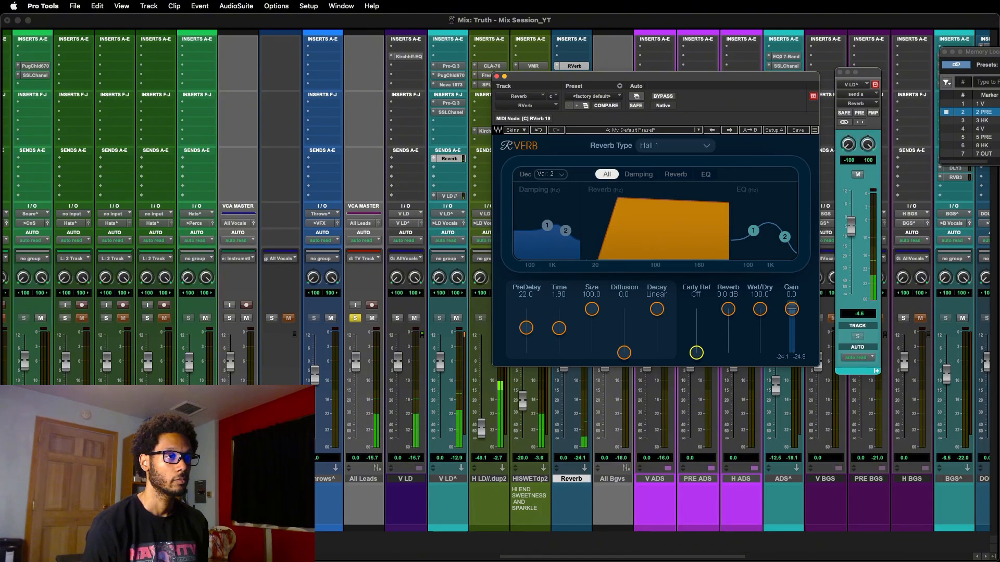
{"action": "left_click_drag", "start_coordinate": [697, 353], "coordinate": [697, 310]}
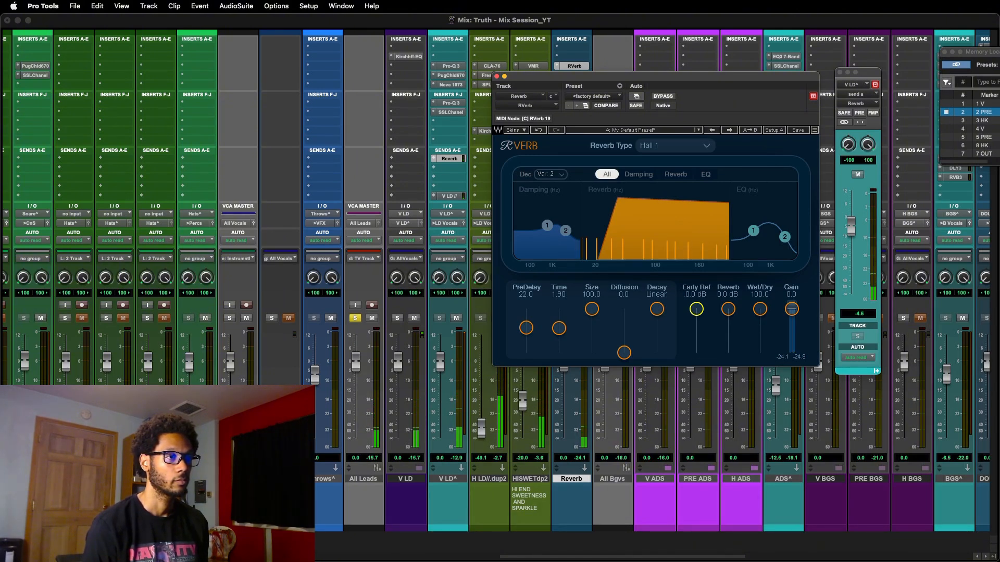
{"action": "left_click_drag", "start_coordinate": [696, 309], "coordinate": [696, 353]}
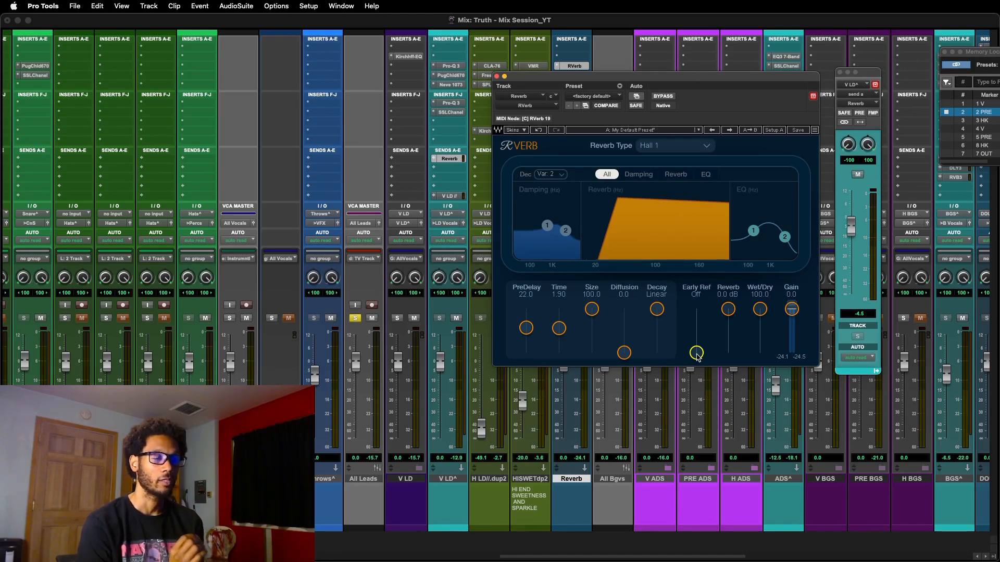
{"action": "left_click_drag", "start_coordinate": [696, 353], "coordinate": [697, 310]}
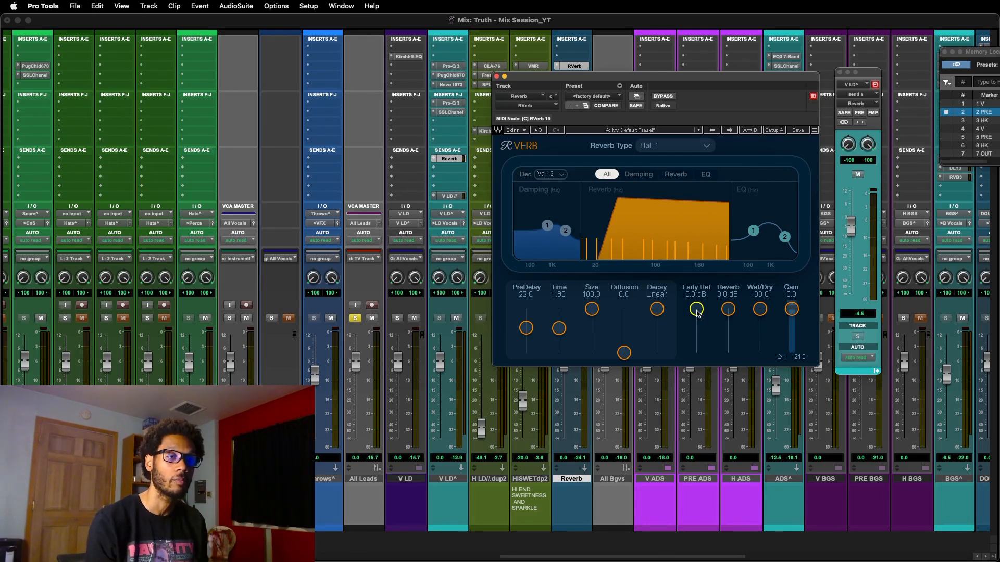
{"action": "left_click_drag", "start_coordinate": [697, 311], "coordinate": [697, 353]}
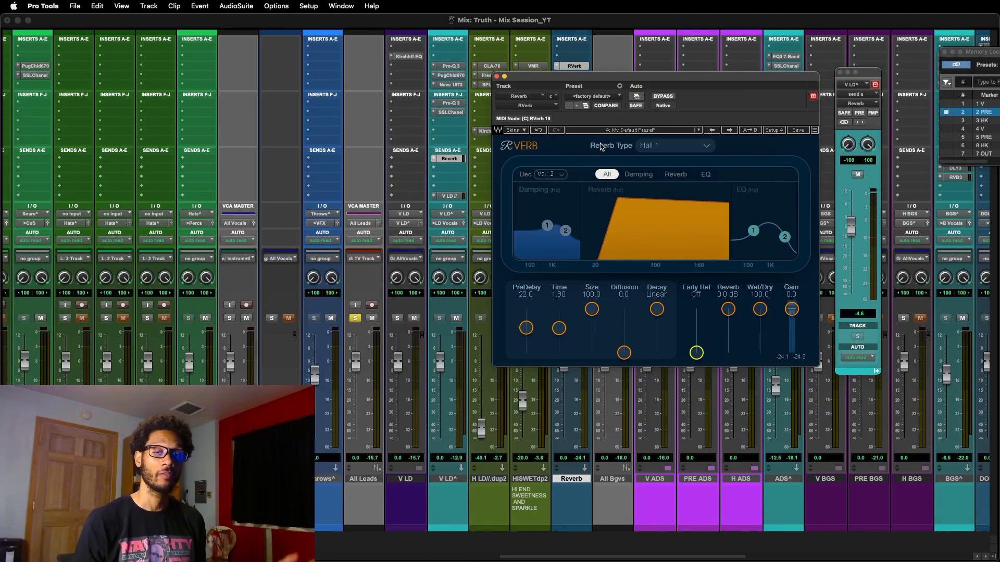
Step: Set RVerb's early reflections to -2.0 dB, then lower Size to 1.0 and return it to 100.0
{"action": "key", "text": "super+Tab"}
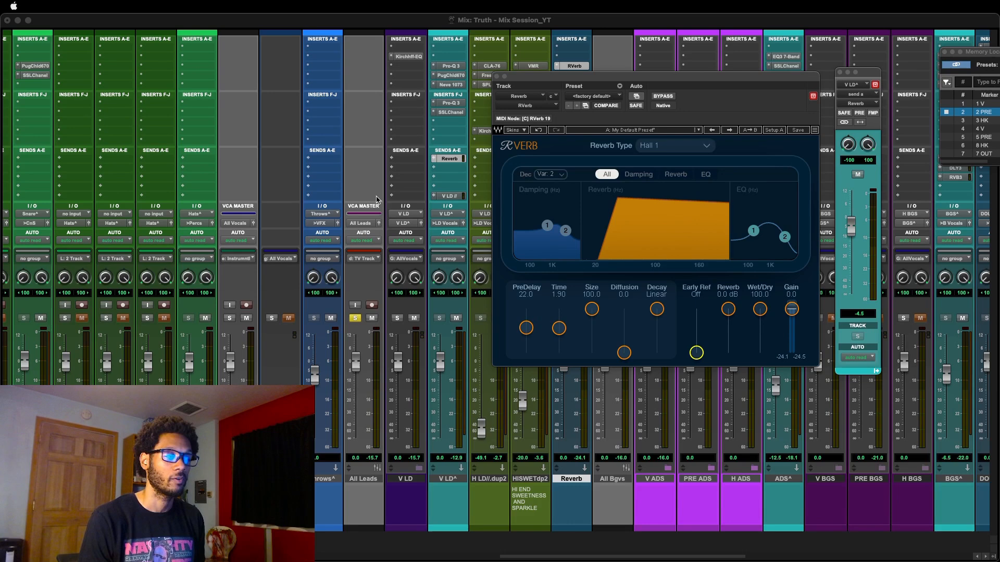
{"action": "left_click", "coordinate": [592, 309]}
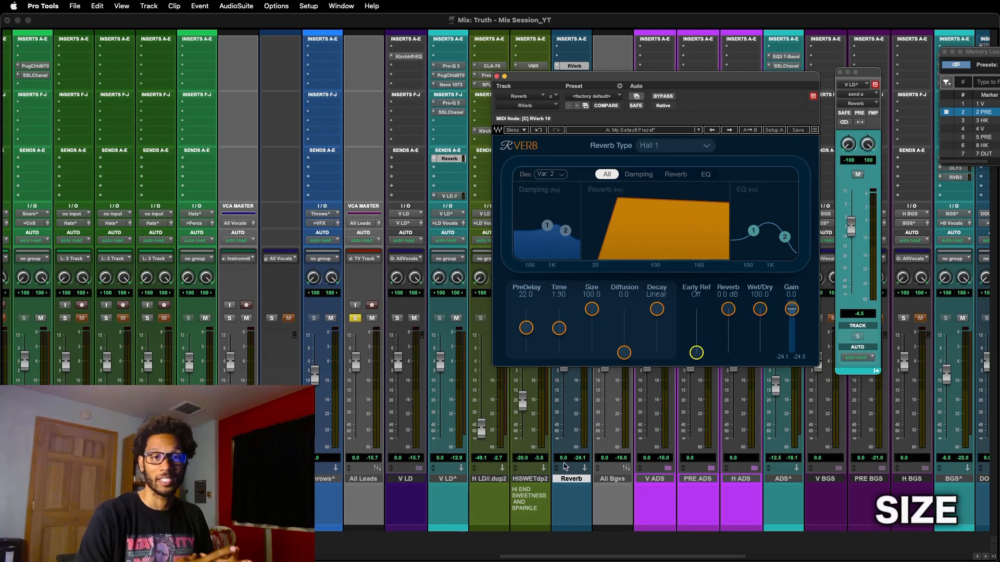
{"action": "left_click", "coordinate": [592, 311]}
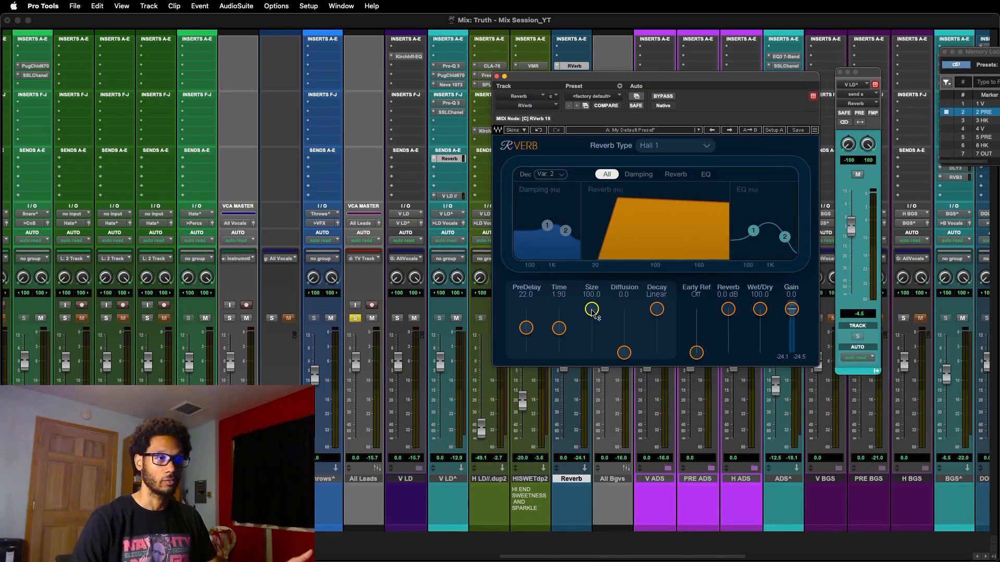
{"action": "mouse_move", "coordinate": [592, 310]}
{"action": "left_mouse_down"}
{"action": "mouse_move", "coordinate": [592, 352]}
{"action": "mouse_move", "coordinate": [592, 309]}
{"action": "left_mouse_up"}
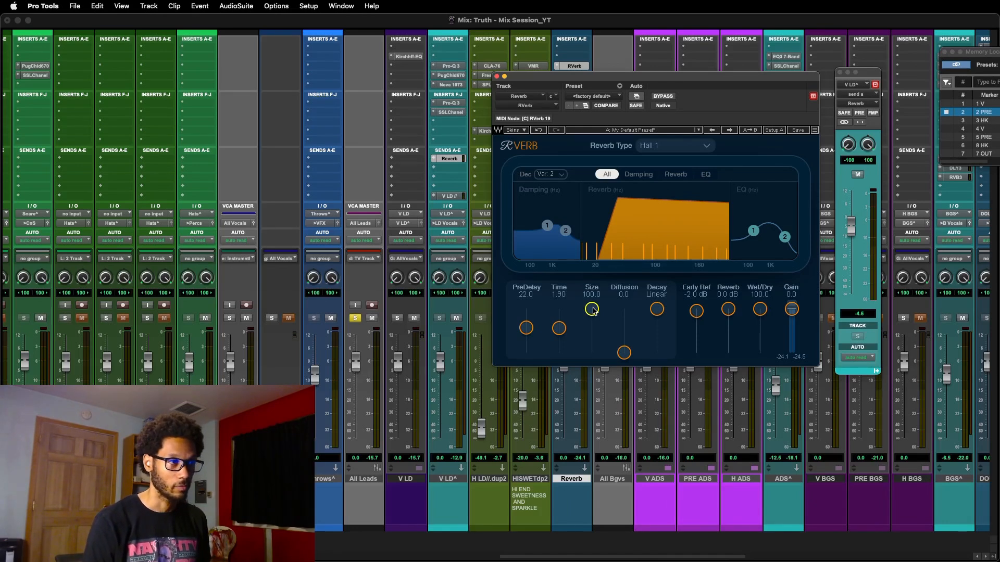
{"action": "left_click_drag", "start_coordinate": [591, 309], "coordinate": [592, 352]}
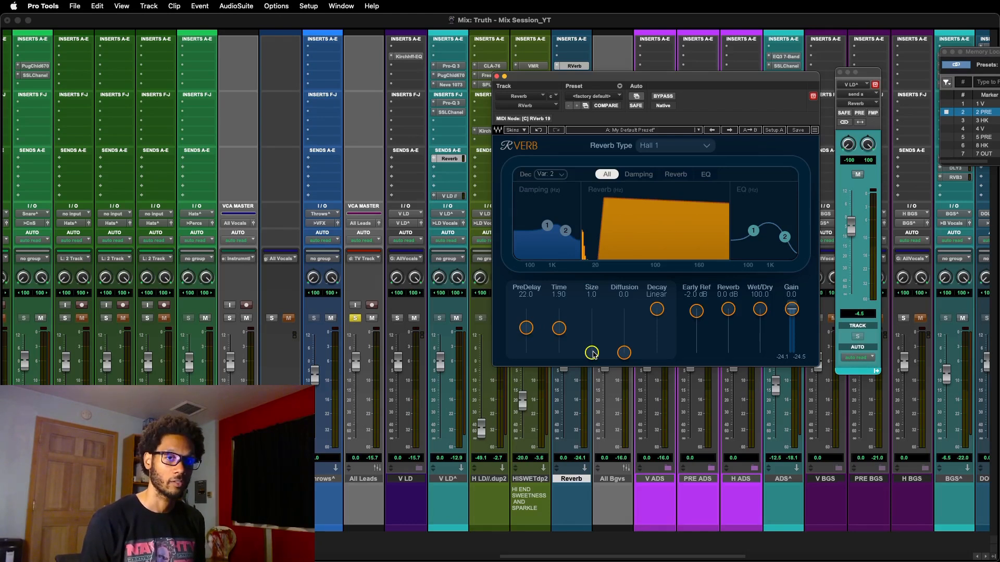
{"action": "left_click_drag", "start_coordinate": [592, 353], "coordinate": [592, 310]}
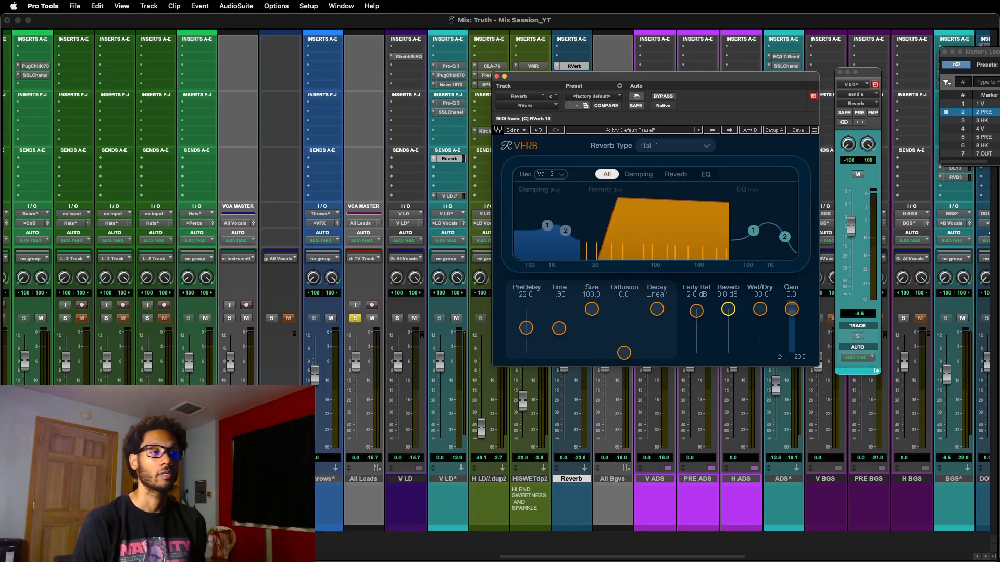
Step: Turn RVerb's Reverb level off and reset the vocal's Reverb send to 0.0 dB while the vocal plays
{"action": "left_click_drag", "start_coordinate": [728, 309], "coordinate": [728, 352]}
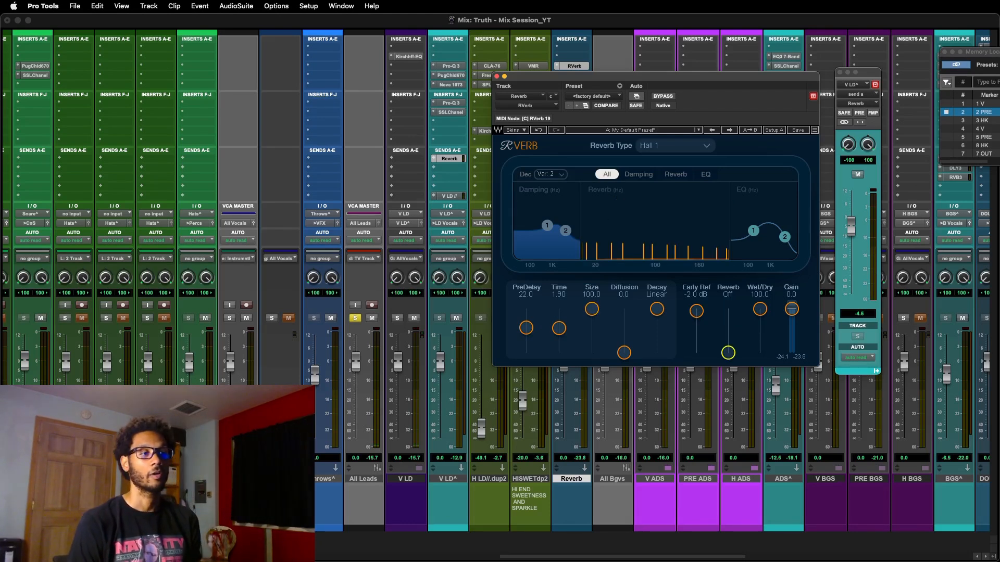
{"action": "left_click", "coordinate": [594, 312]}
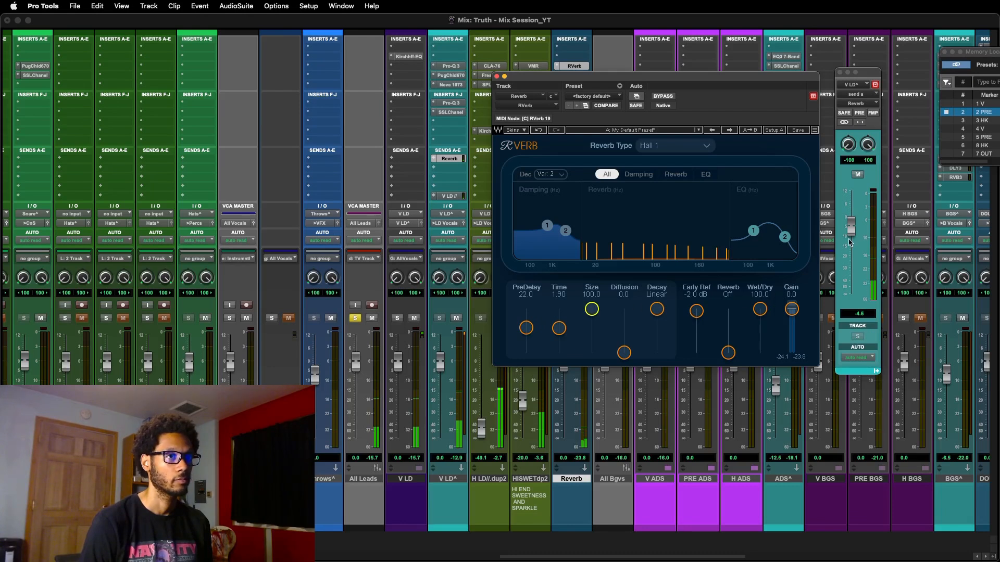
{"action": "left_click", "coordinate": [851, 225], "text": "alt"}
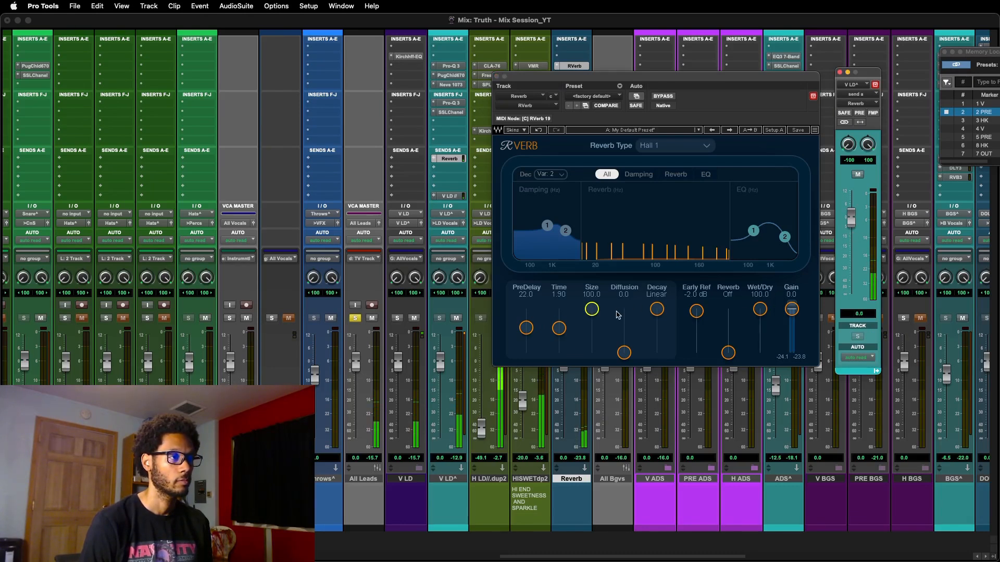
Step: Audition the early reflections at Size 1.0, stop playback, and return Size to 100.0
{"action": "left_click_drag", "start_coordinate": [592, 310], "coordinate": [592, 353]}
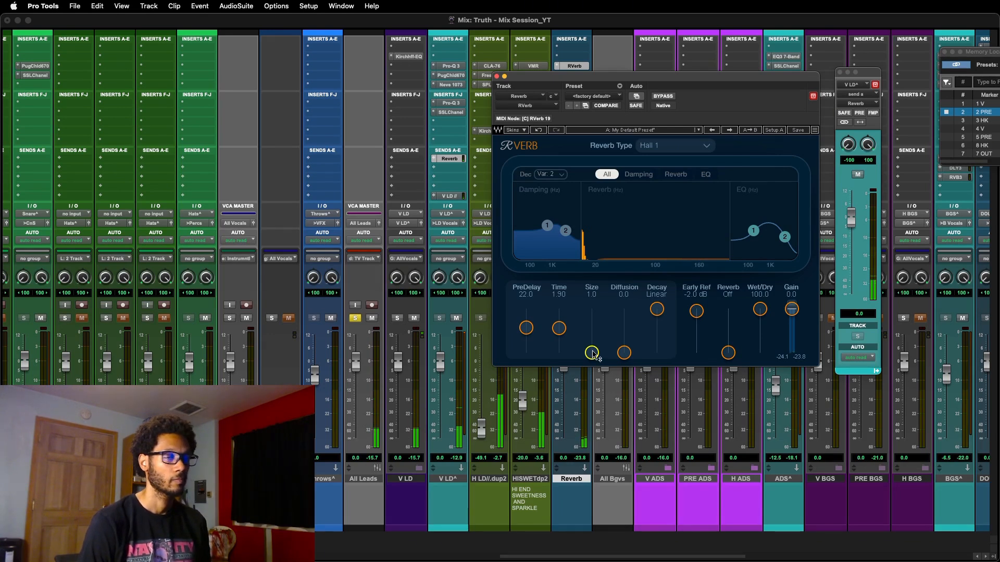
{"action": "key", "text": "space"}
{"action": "mouse_move", "coordinate": [592, 353]}
{"action": "left_mouse_down"}
{"action": "mouse_move", "coordinate": [592, 309]}
{"action": "mouse_move", "coordinate": [592, 353]}
{"action": "left_mouse_up"}
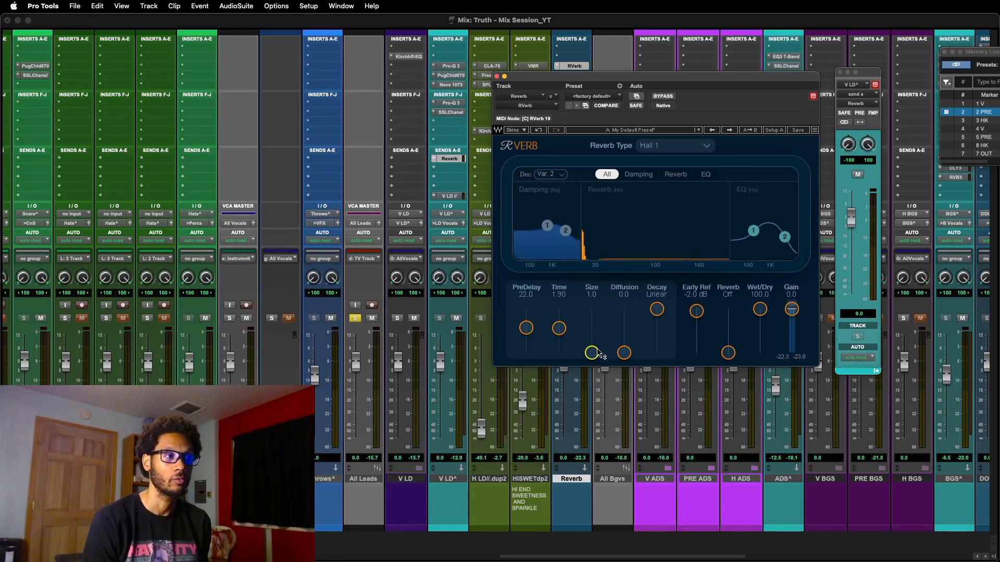
{"action": "left_click_drag", "start_coordinate": [592, 353], "coordinate": [592, 309]}
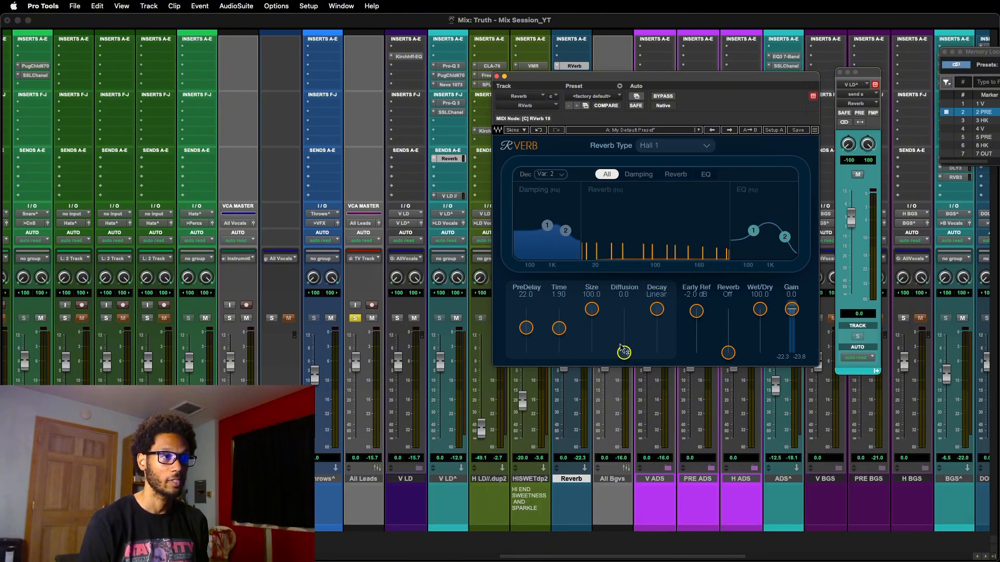
Step: Restore RVerb's Reverb level to 0.0 dB and compare Diffusion at 100.0 and 0.0 on the playing vocal, leaving it at 0.0
{"action": "left_click_drag", "start_coordinate": [624, 352], "coordinate": [624, 309]}
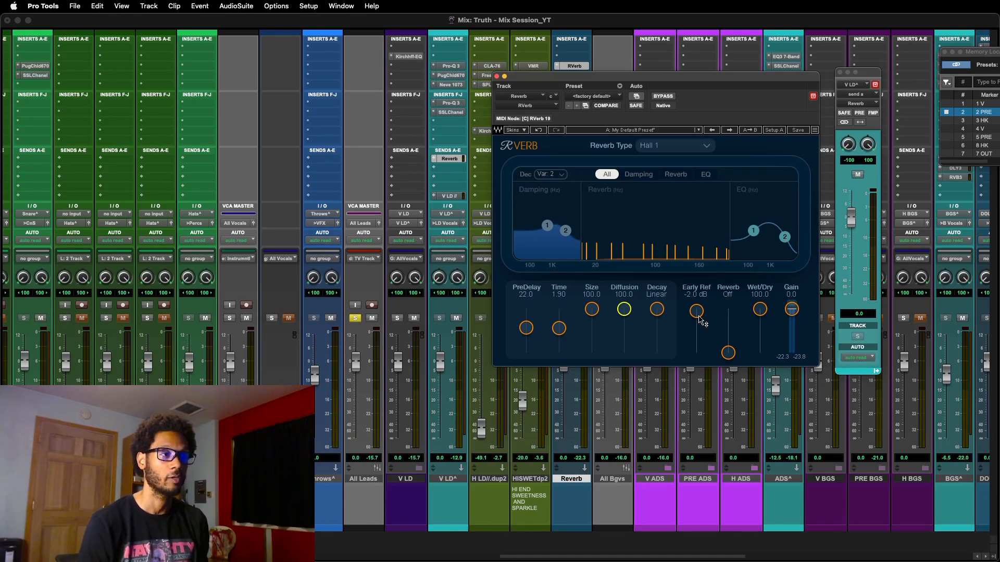
{"action": "left_click_drag", "start_coordinate": [728, 352], "coordinate": [728, 309]}
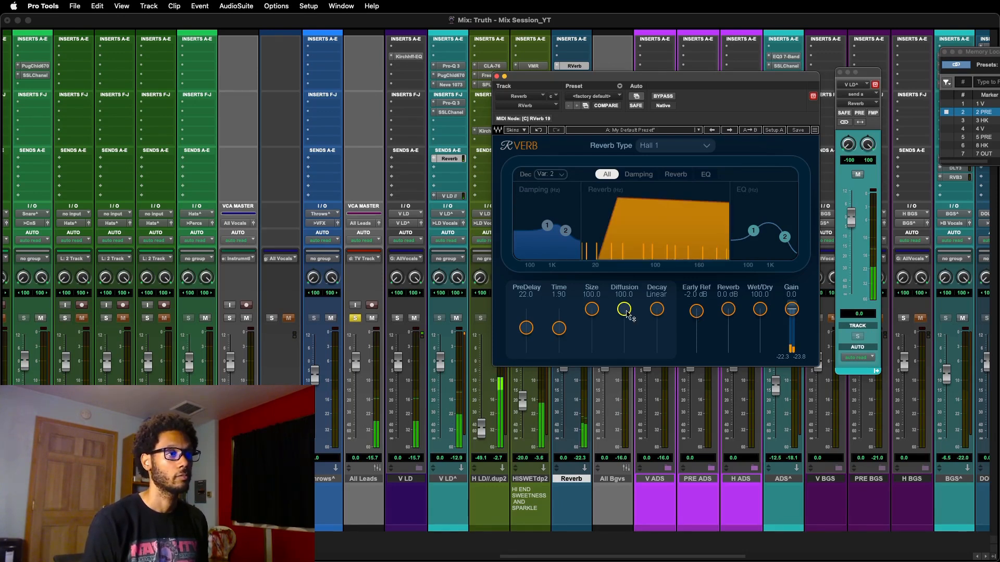
{"action": "left_click_drag", "start_coordinate": [623, 309], "coordinate": [624, 352]}
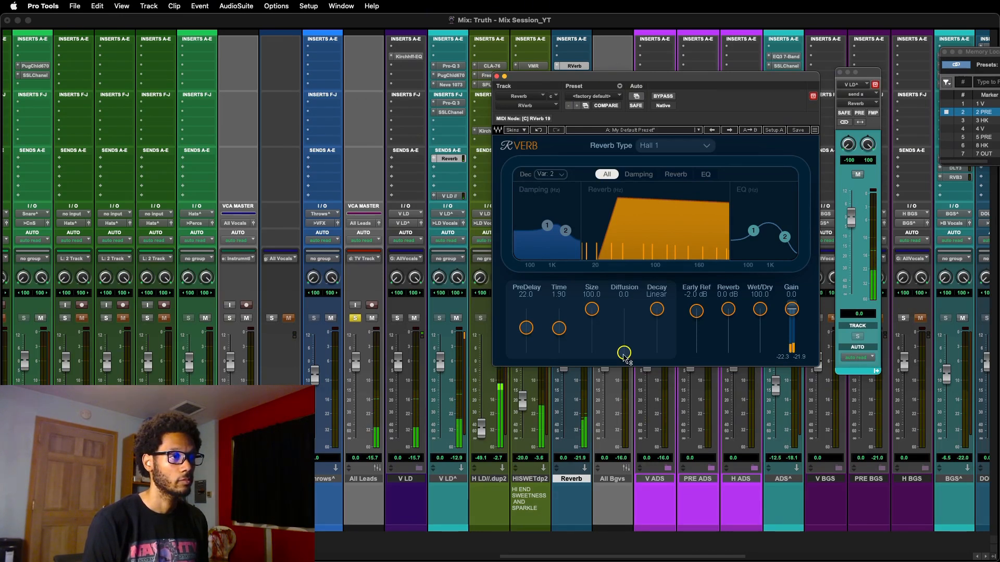
{"action": "left_click_drag", "start_coordinate": [624, 352], "coordinate": [624, 310]}
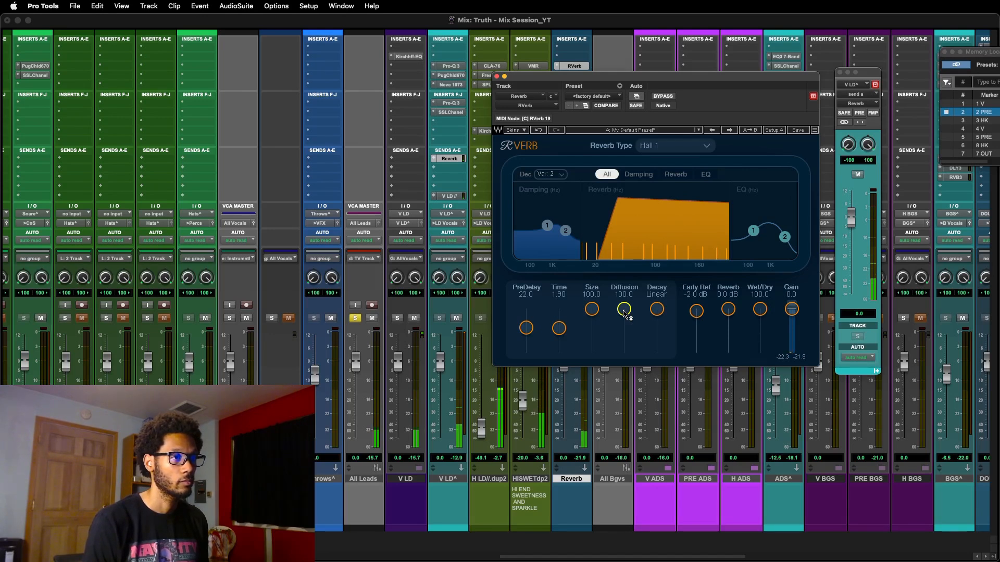
{"action": "left_click_drag", "start_coordinate": [624, 310], "coordinate": [624, 352]}
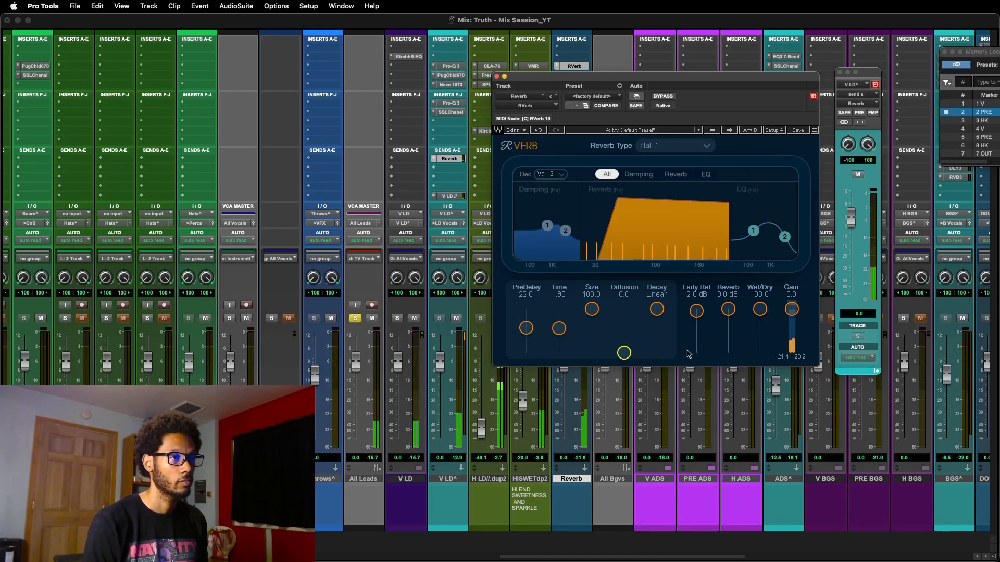
Step: Compare Diffusion at 100.0 and 0.0 with the early reflections off, restore them to -2.0 dB, and stop playback
{"action": "left_click_drag", "start_coordinate": [696, 311], "coordinate": [696, 353]}
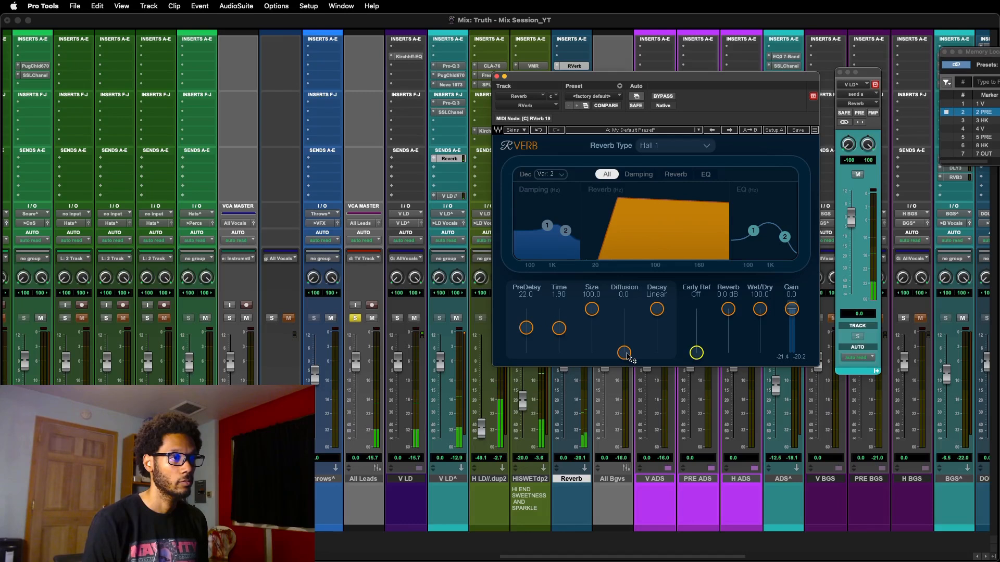
{"action": "left_click_drag", "start_coordinate": [626, 355], "coordinate": [629, 313]}
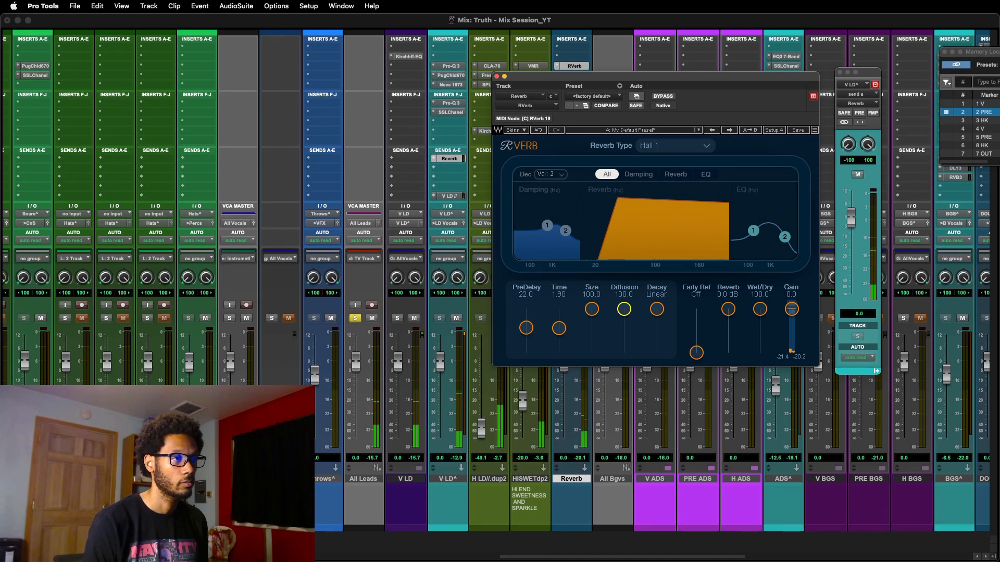
{"action": "left_click_drag", "start_coordinate": [629, 313], "coordinate": [629, 357]}
{"action": "left_click_drag", "start_coordinate": [696, 353], "coordinate": [696, 311]}
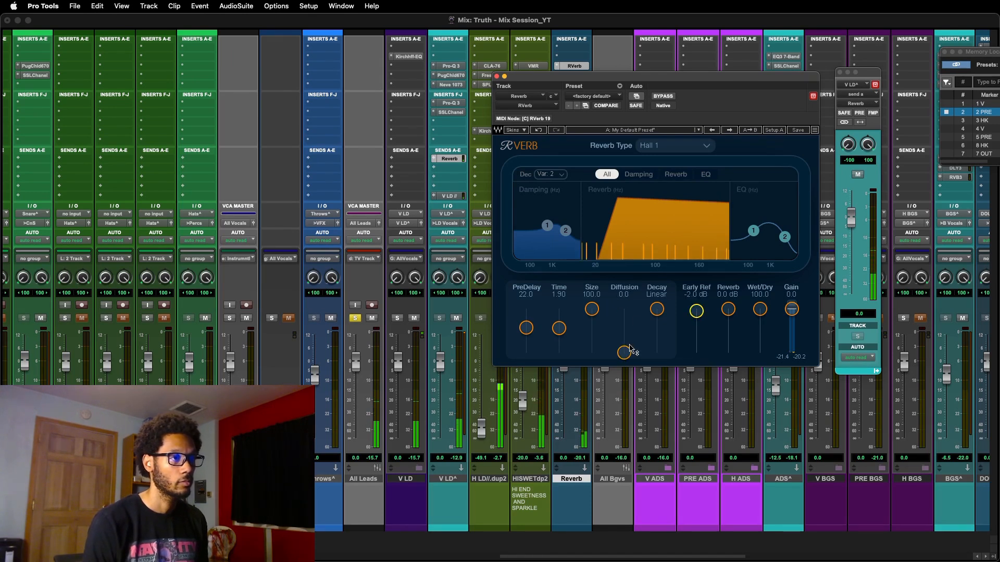
{"action": "key", "text": "space"}
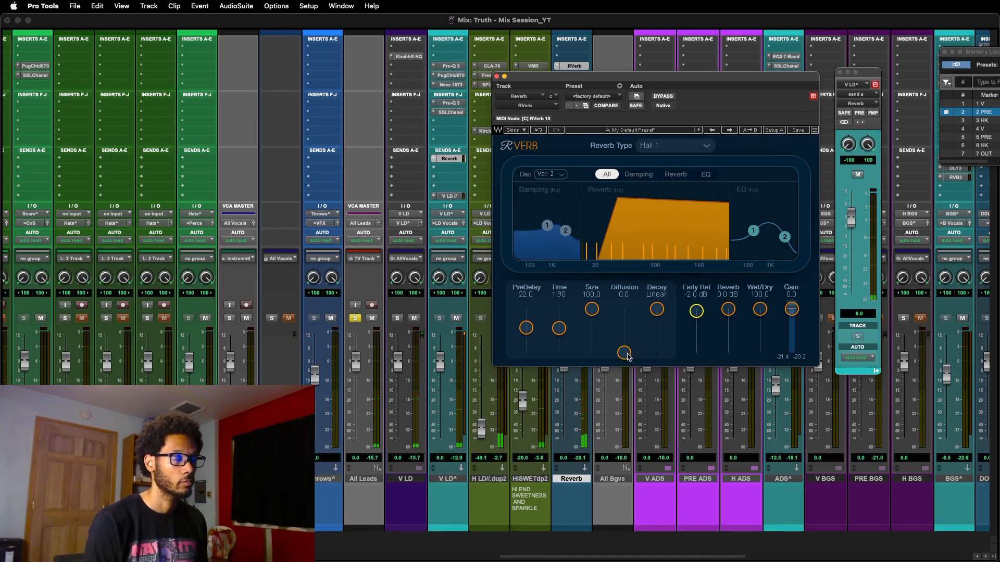
Step: Set the reverb time to 2.00, and adjust both damping bands, bringing band 2 to ratio 0.10 at 2548 Hz
{"action": "left_click", "coordinate": [637, 175]}
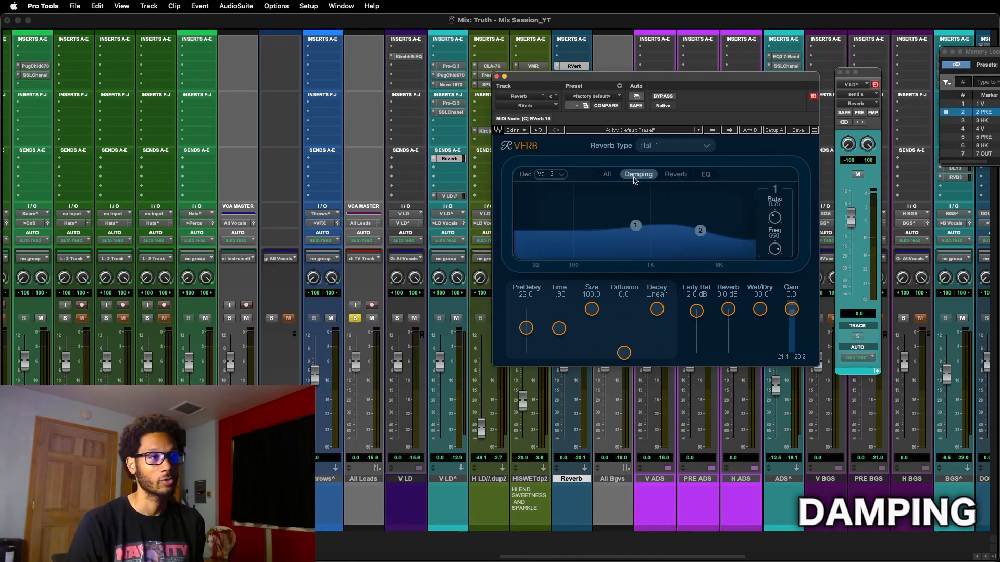
{"action": "left_click_drag", "start_coordinate": [560, 331], "coordinate": [559, 327]}
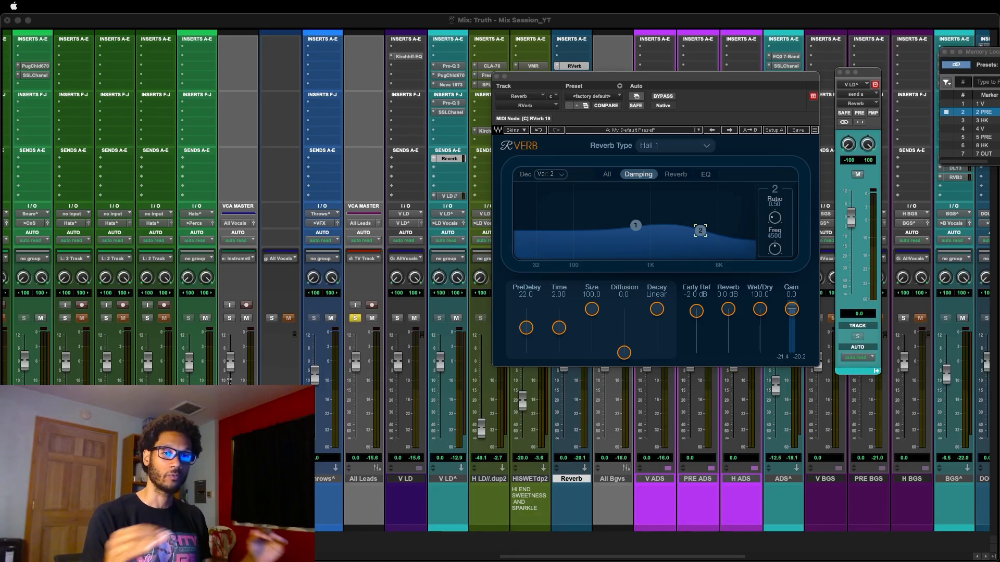
{"action": "left_click", "coordinate": [704, 238]}
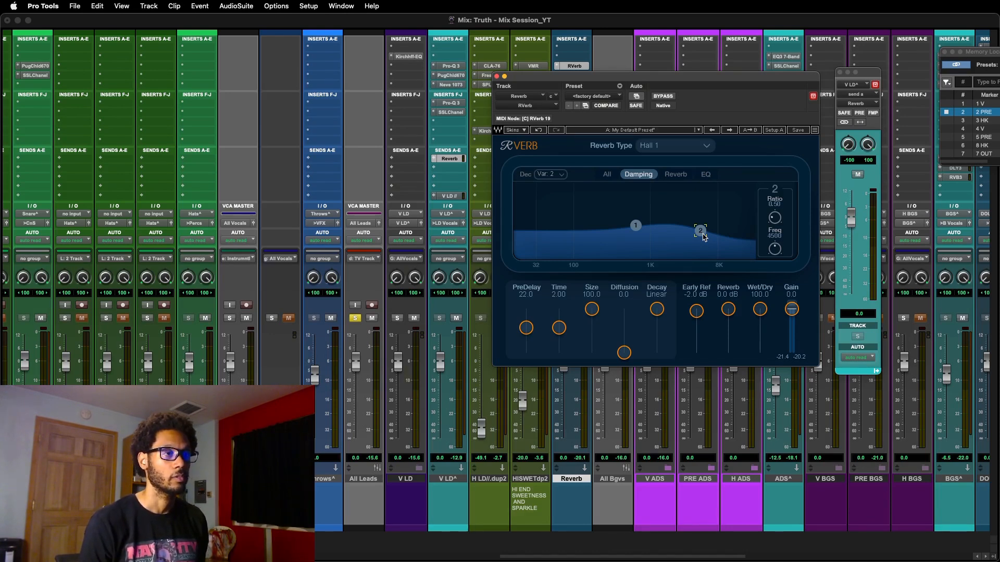
{"action": "left_click_drag", "start_coordinate": [704, 238], "coordinate": [682, 239]}
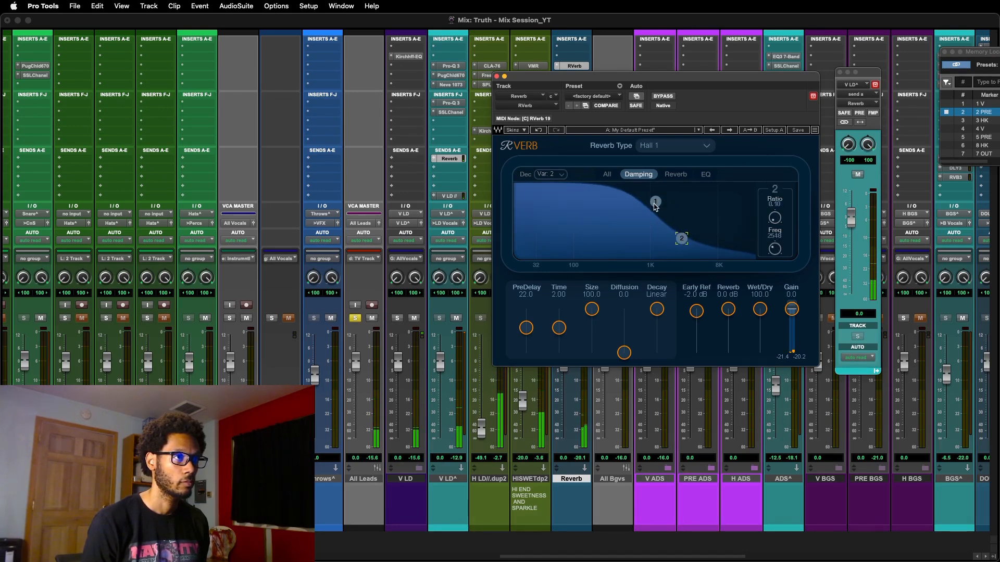
{"action": "left_click_drag", "start_coordinate": [655, 202], "coordinate": [692, 215]}
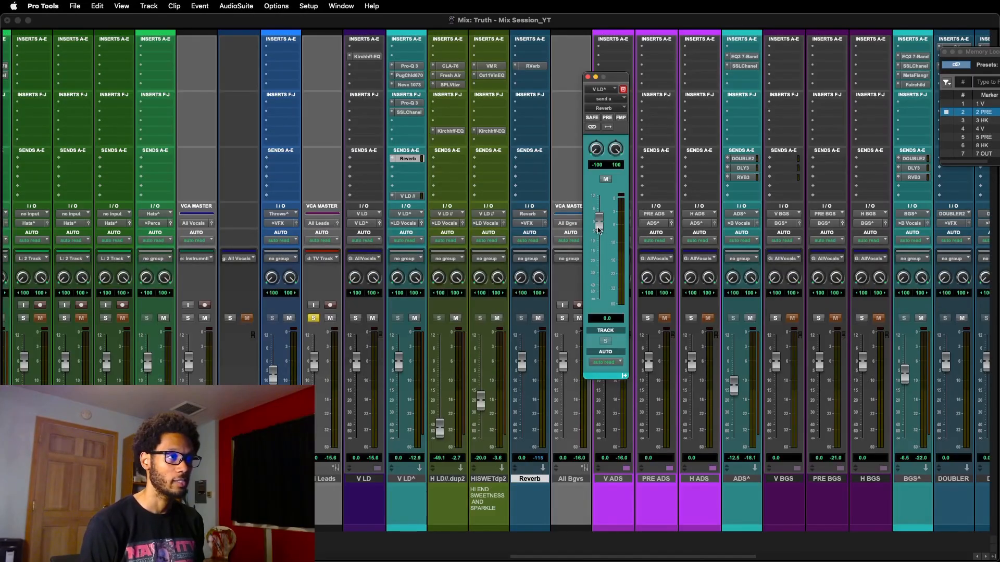
Step: Lower the vocal's Reverb send and reset it to 0.0 dB, close the send window, and set the Reverb track fader to -12.6 dB
{"action": "left_click_drag", "start_coordinate": [599, 230], "coordinate": [599, 259]}
{"action": "left_click", "coordinate": [599, 255], "text": "alt"}
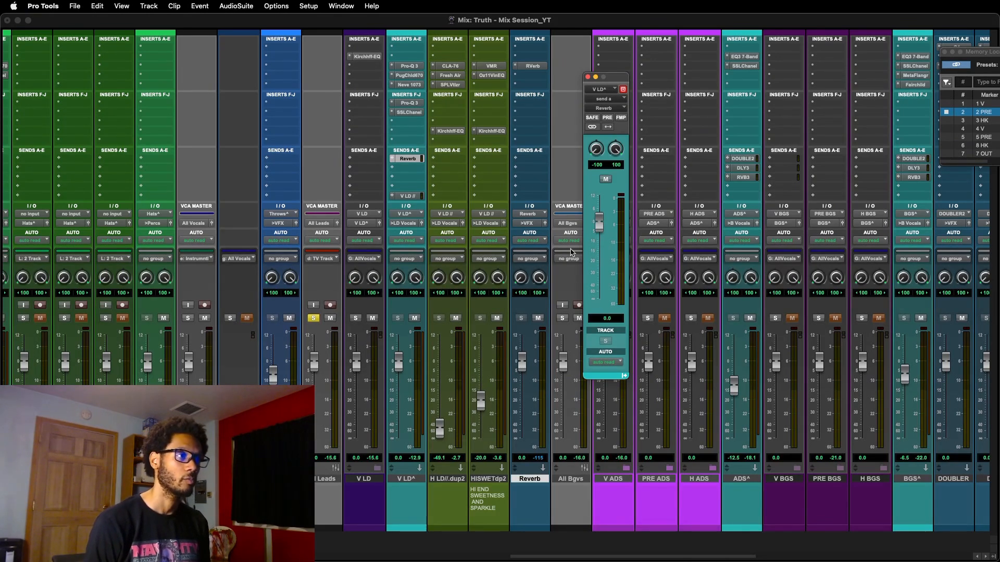
{"action": "key", "text": "super+w"}
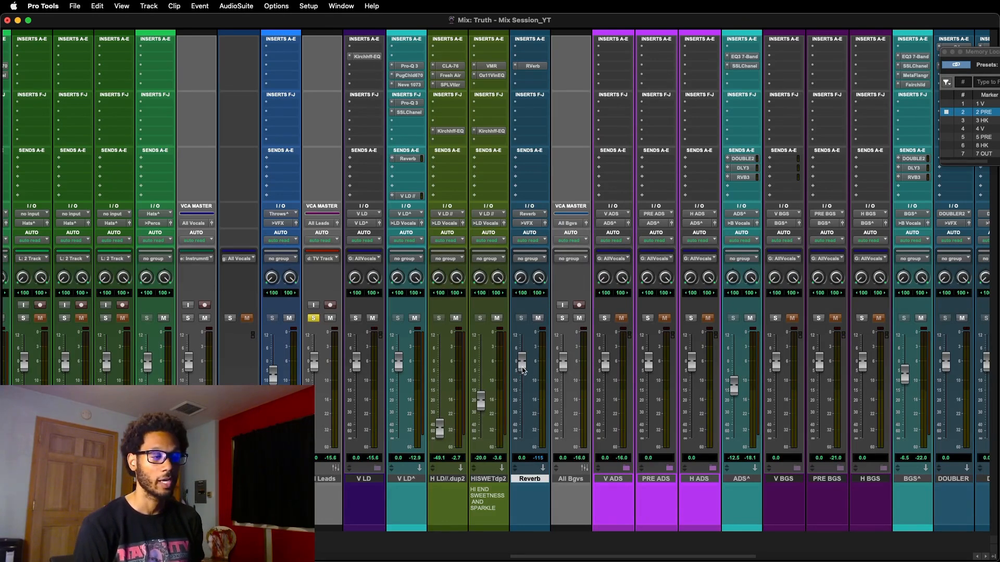
{"action": "left_click_drag", "start_coordinate": [523, 370], "coordinate": [522, 414]}
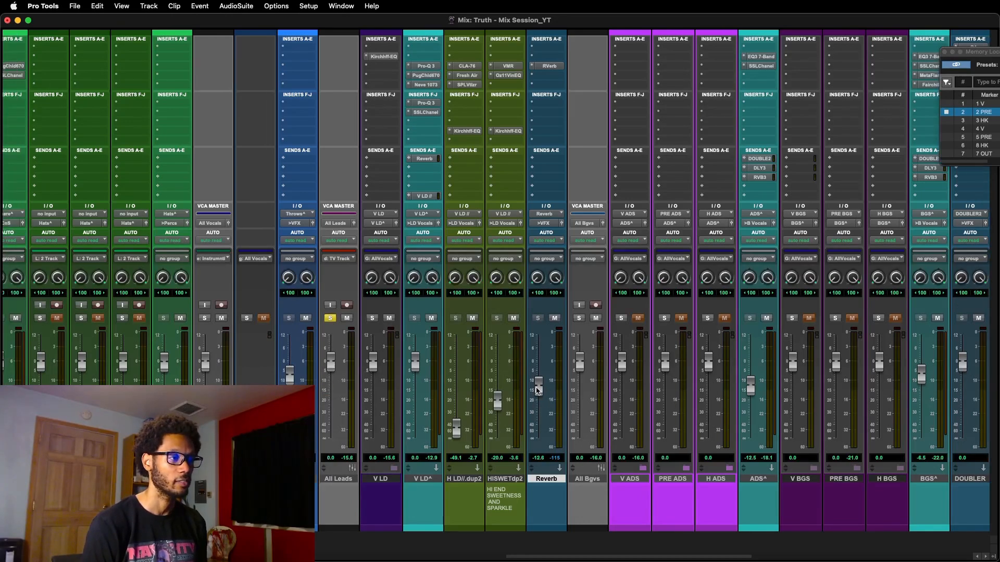
Step: Set the Reverb track fader to -13.7 dB and make one duplicate of the track with all its data
{"action": "left_click_drag", "start_coordinate": [538, 391], "coordinate": [539, 393]}
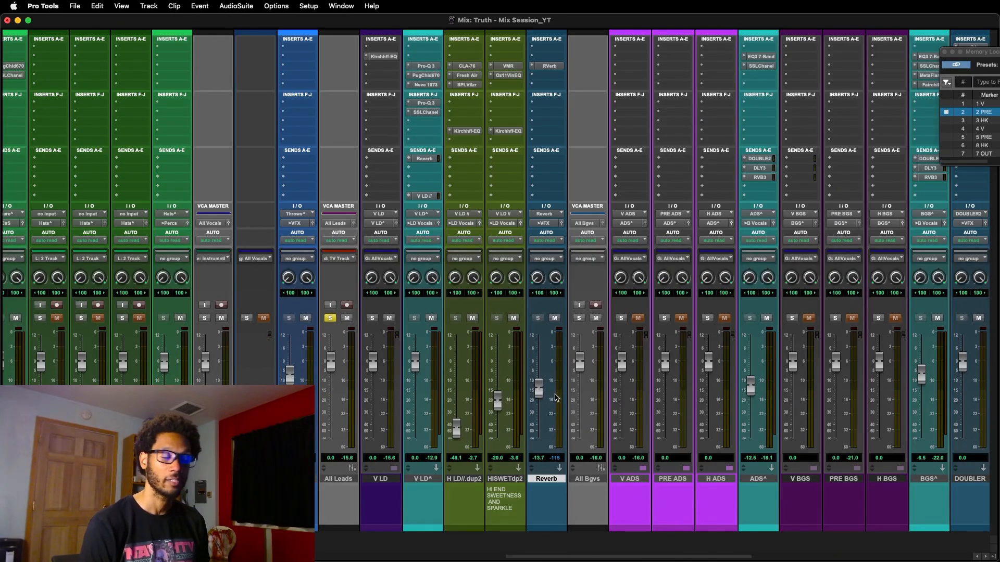
{"action": "left_click", "coordinate": [555, 481]}
{"action": "left_click", "coordinate": [555, 482]}
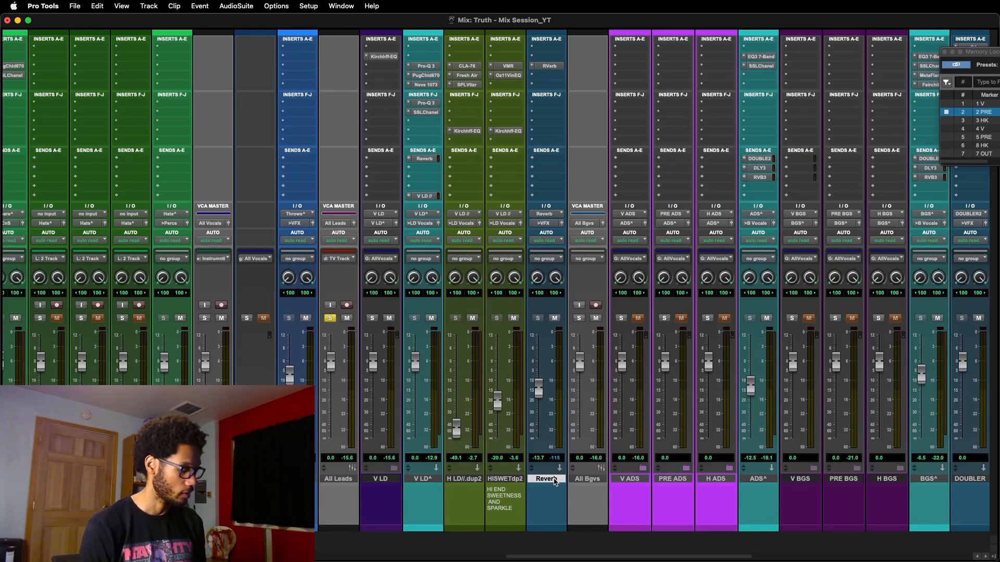
{"action": "key", "text": "alt+shift+d"}
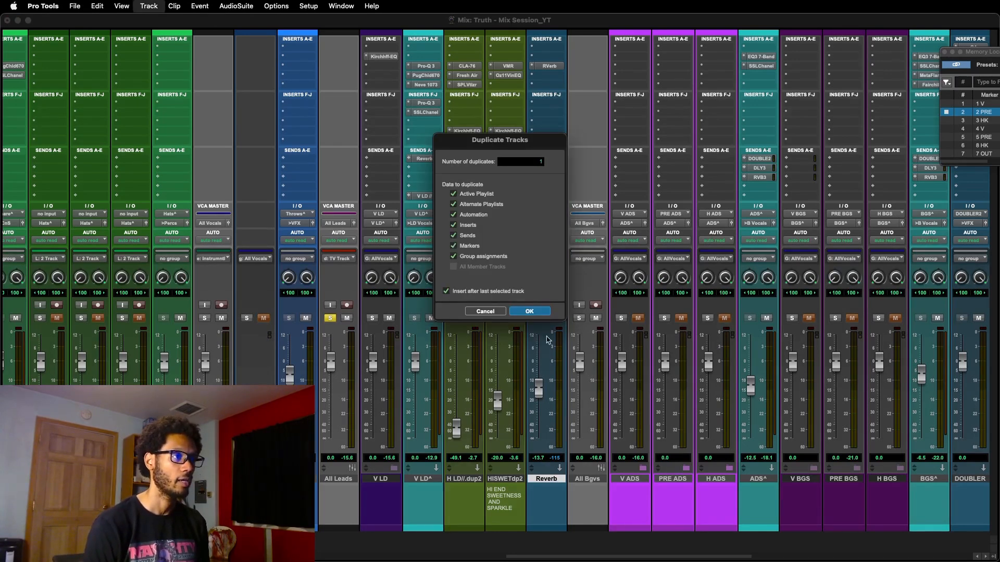
{"action": "key", "text": "Return"}
Step: Change the reverb type on the duplicated track's RVerb to Plate 1 and close the plug-in window
{"action": "left_click", "coordinate": [590, 67]}
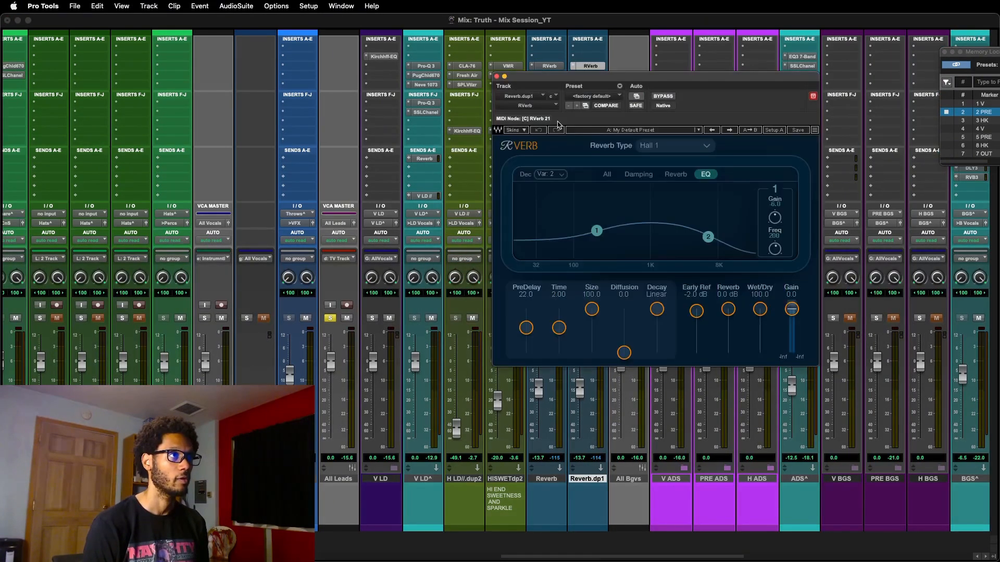
{"action": "left_click", "coordinate": [670, 149]}
{"action": "left_click", "coordinate": [697, 148]}
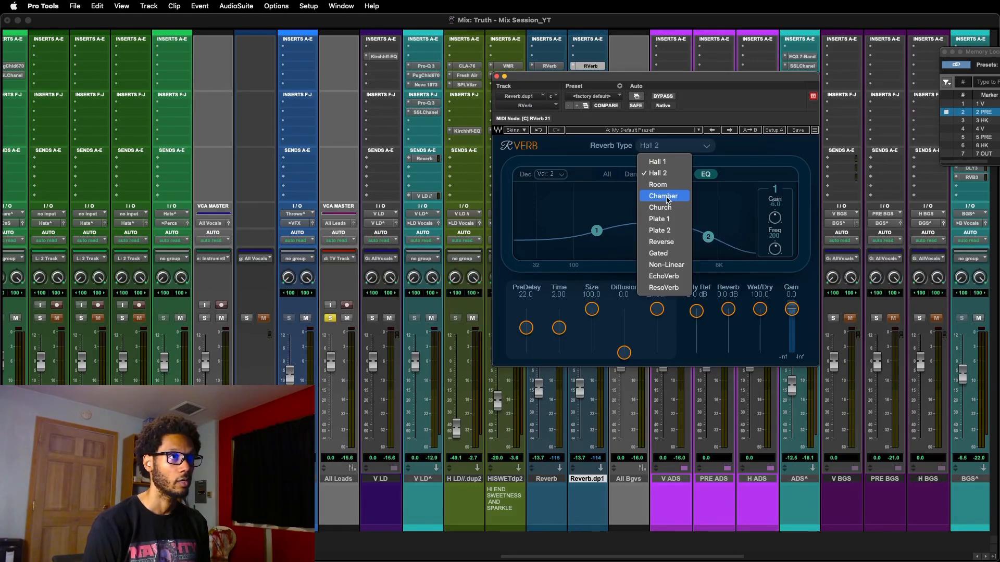
{"action": "left_click", "coordinate": [668, 221]}
{"action": "left_click", "coordinate": [546, 66]}
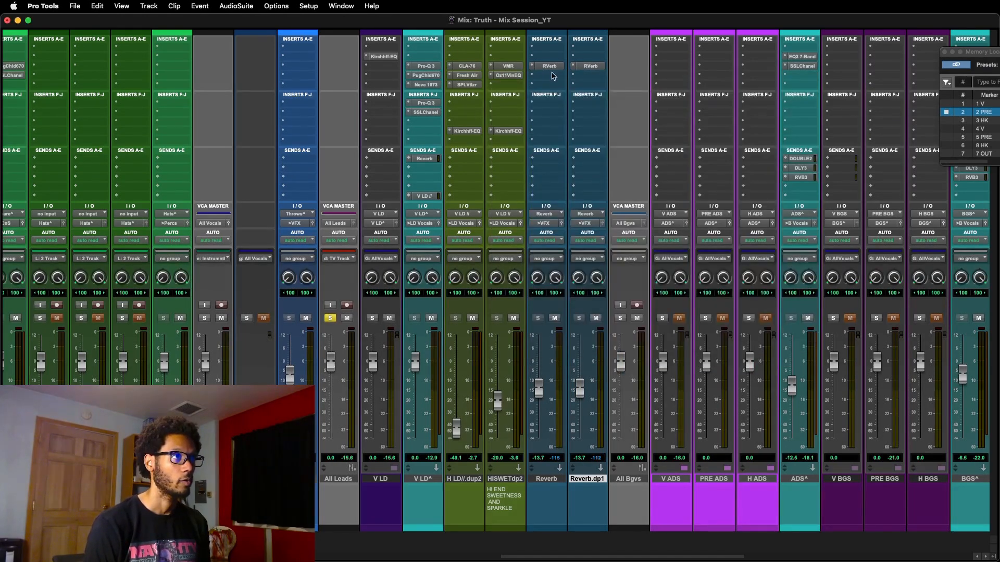
{"action": "key", "text": "super+w"}
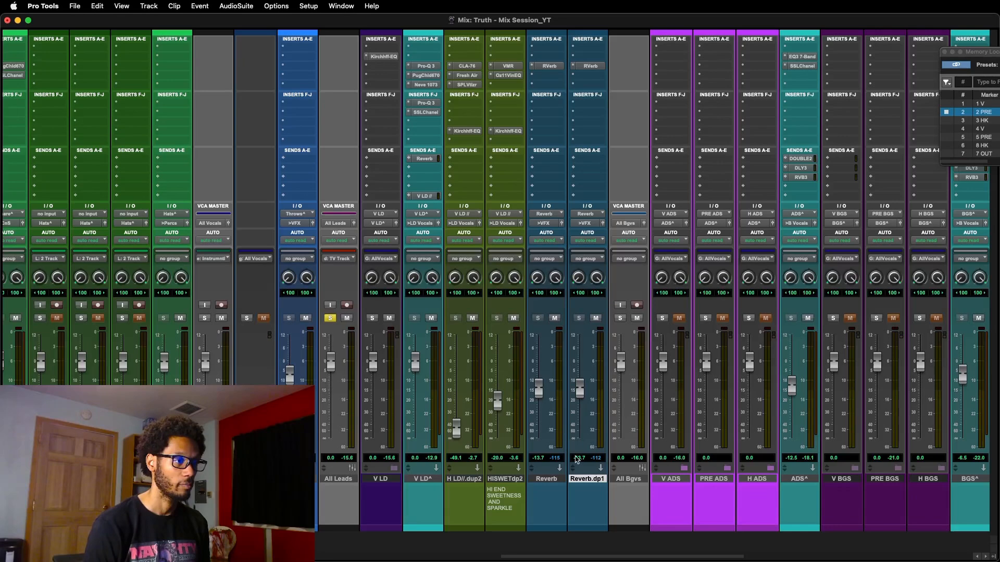
Step: Duplicate the plate reverb track once and change the new copy's RVerb type to Room
{"action": "key", "text": "alt+shift+d"}
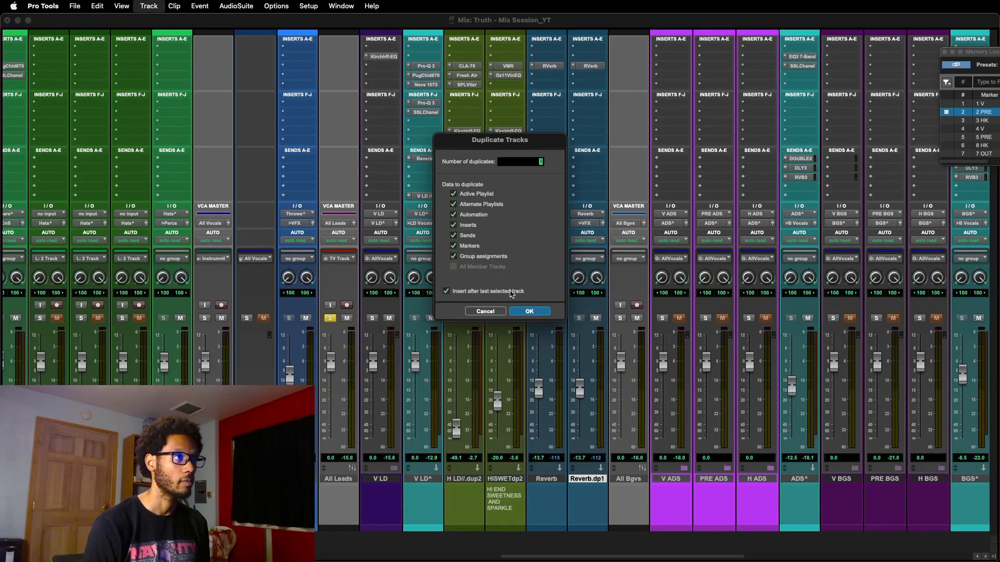
{"action": "key", "text": "Return"}
{"action": "left_click", "coordinate": [631, 66]}
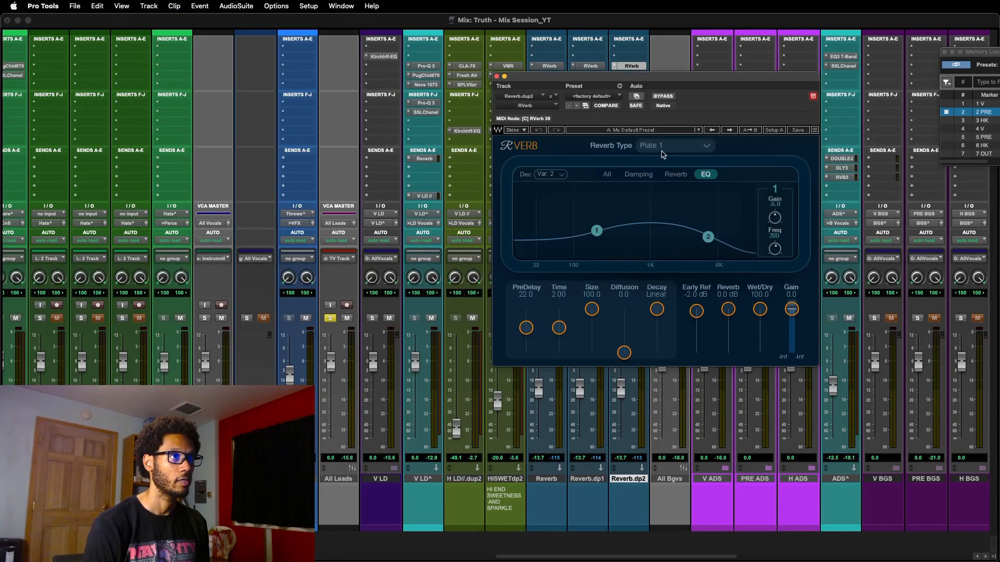
{"action": "key", "text": "super+w"}
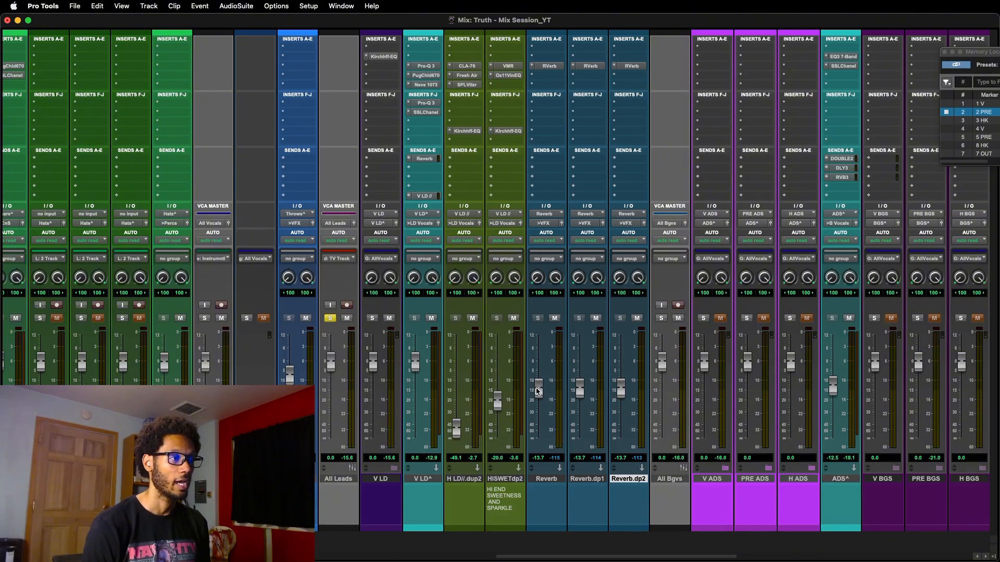
Step: Pull the faders of all three reverb tracks down to minus infinity
{"action": "left_click_drag", "start_coordinate": [538, 390], "coordinate": [539, 445]}
{"action": "left_click_drag", "start_coordinate": [579, 396], "coordinate": [580, 447]}
{"action": "left_click_drag", "start_coordinate": [621, 396], "coordinate": [621, 445]}
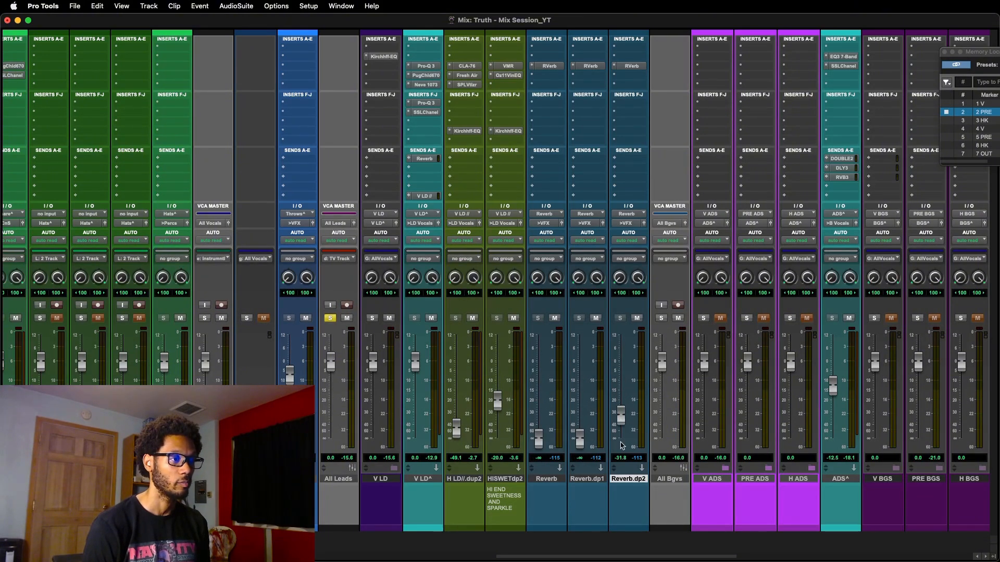
Step: Label the three reverb tracks in their comments as HALL, PLATE and ROOM, matching each track's reverb type
{"action": "left_click", "coordinate": [622, 499]}
{"action": "type", "text": "ROOM"}
{"action": "key", "text": "Tab"}
{"action": "key", "text": "shift+Tab"}
{"action": "key", "text": "shift+Tab"}
{"action": "type", "text": "P"}
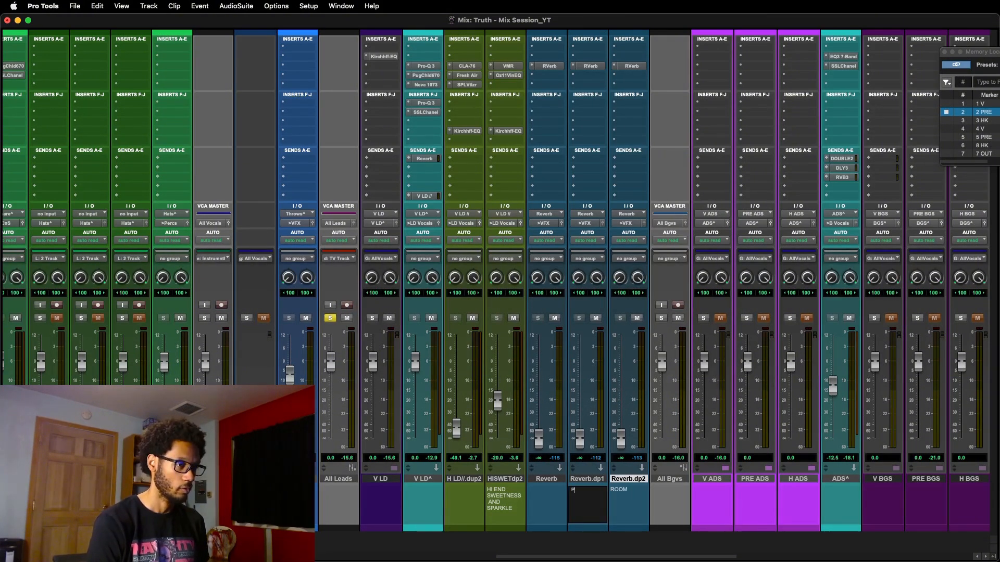
{"action": "type", "text": "LATE"}
{"action": "key", "text": "shift+Tab"}
{"action": "type", "text": "HALL"}
{"action": "key", "text": "Return"}
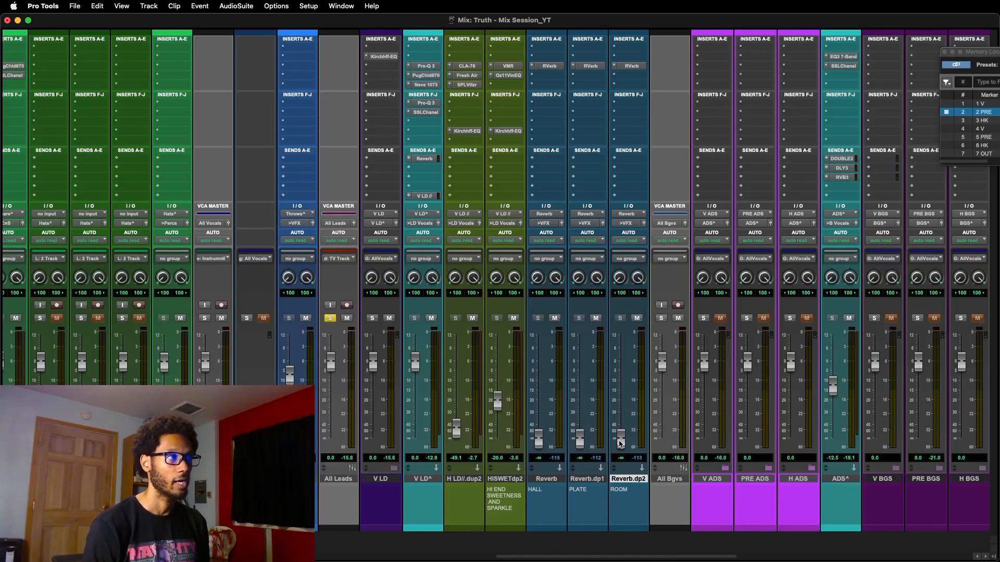
Step: Set the room reverb's PreDelay to 13.8 and Time to about 0.46, and balance its fader at -16.1 dB during playback
{"action": "left_click_drag", "start_coordinate": [621, 440], "coordinate": [622, 385]}
{"action": "left_click", "coordinate": [631, 66]}
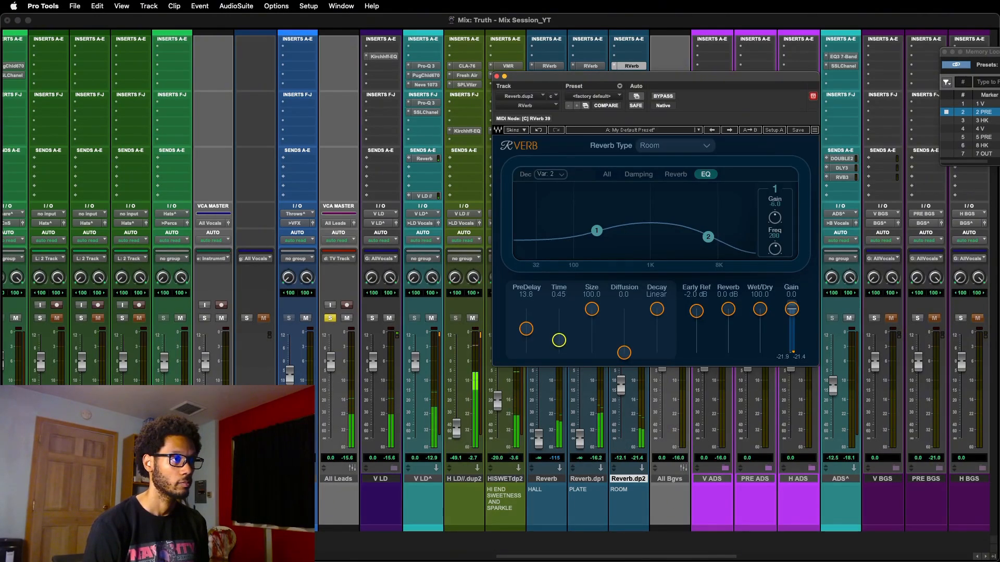
{"action": "key", "text": "super+w"}
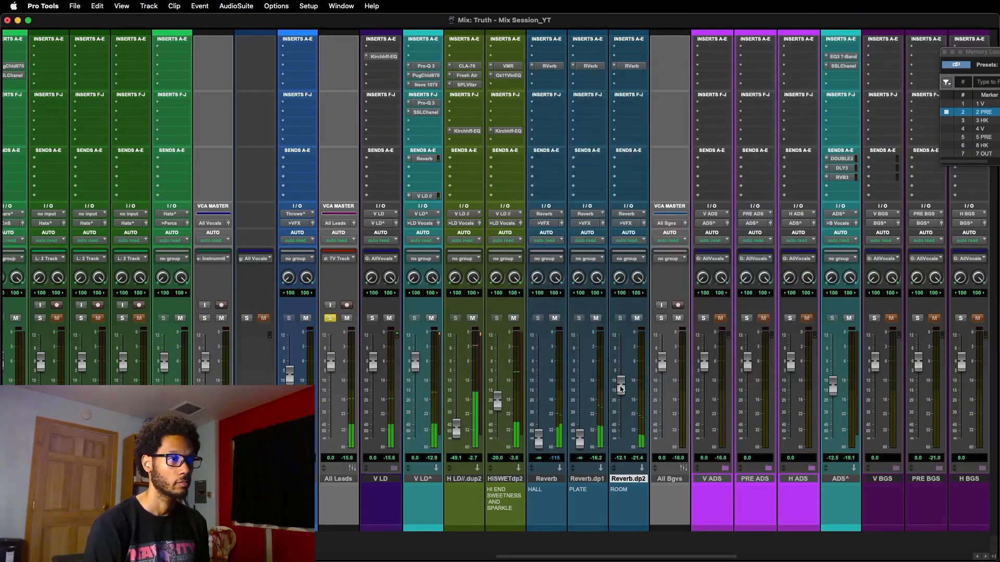
{"action": "left_click_drag", "start_coordinate": [622, 389], "coordinate": [623, 397]}
Step: Raise the plate reverb fader to -4.1 dB and adjust its damping, with band 1 at 566 Hz and band 2 at 4791 Hz
{"action": "left_click_drag", "start_coordinate": [580, 439], "coordinate": [579, 373]}
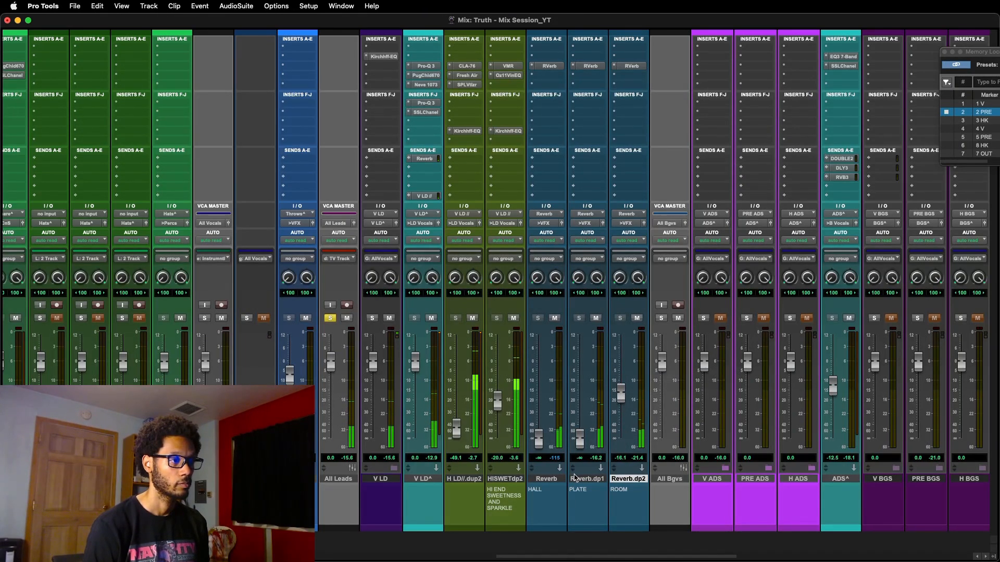
{"action": "left_click", "coordinate": [591, 66]}
{"action": "left_click_drag", "start_coordinate": [636, 229], "coordinate": [631, 236]}
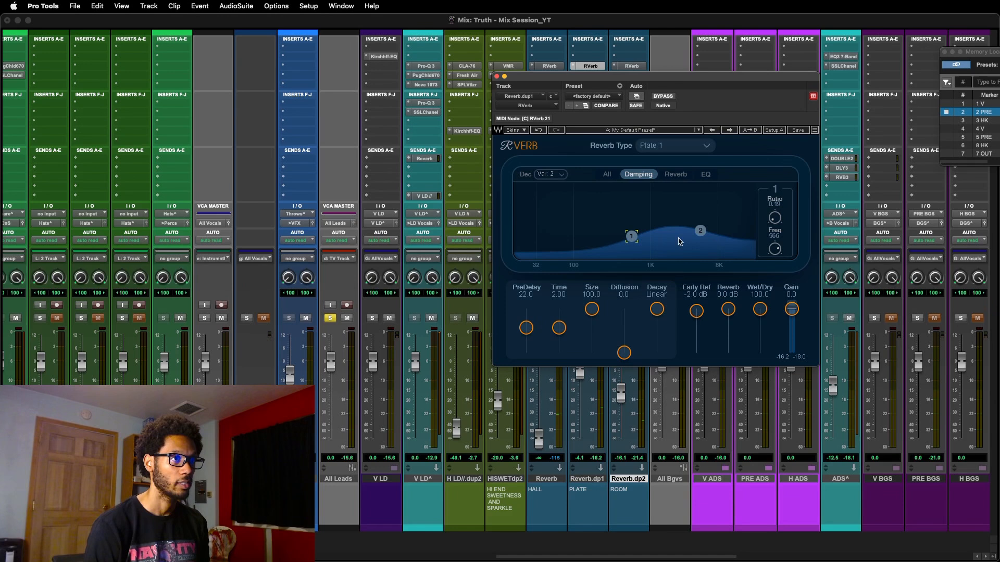
{"action": "left_click_drag", "start_coordinate": [700, 229], "coordinate": [702, 229]}
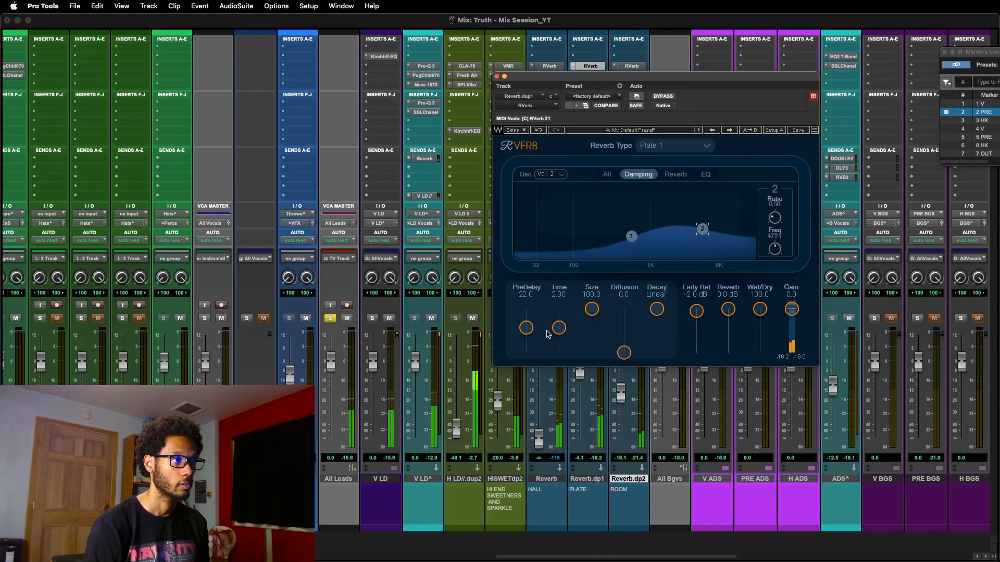
Step: Set the plate reverb's PreDelay to 24.5 and Time to 1.14, close its window, and lower its fader to -11.3 dB
{"action": "left_click_drag", "start_coordinate": [558, 328], "coordinate": [559, 344]}
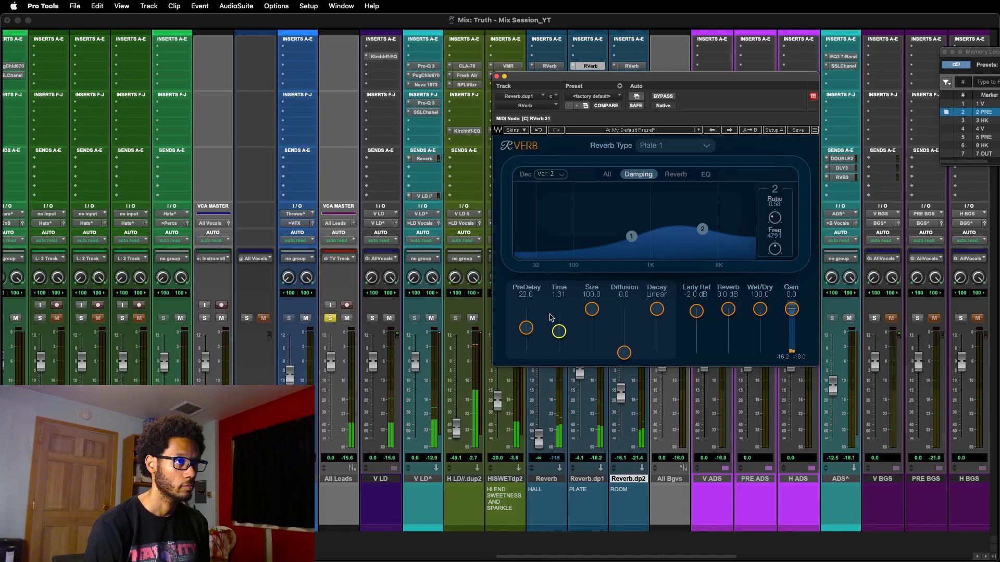
{"action": "left_click_drag", "start_coordinate": [527, 331], "coordinate": [528, 325]}
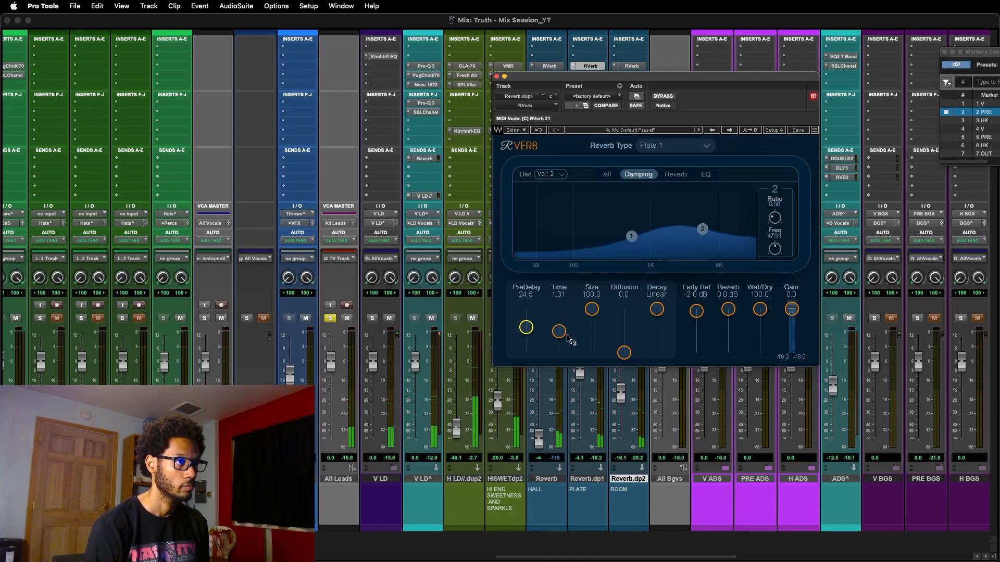
{"action": "left_click_drag", "start_coordinate": [561, 337], "coordinate": [561, 344]}
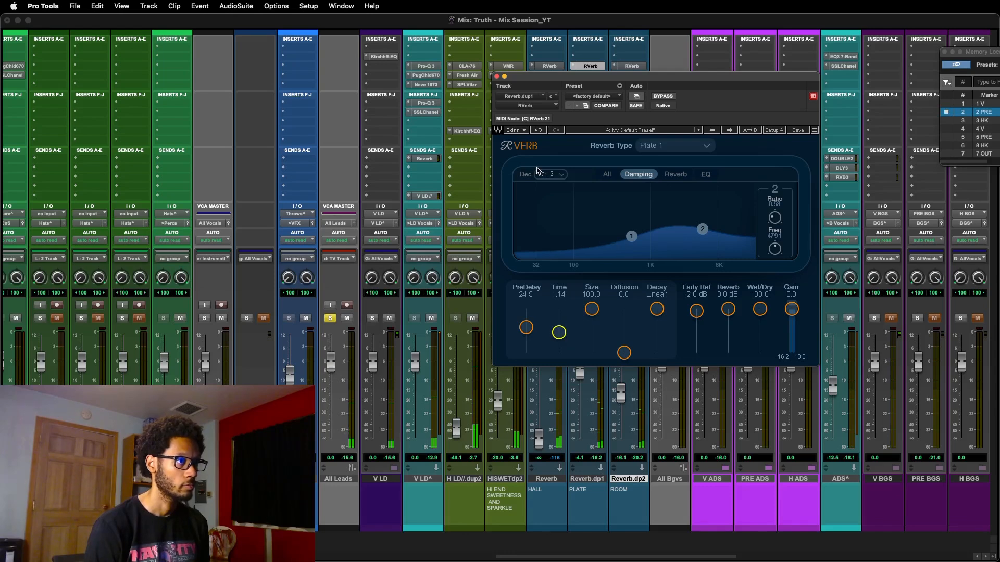
{"action": "left_click", "coordinate": [497, 77]}
{"action": "left_click_drag", "start_coordinate": [581, 378], "coordinate": [587, 442]}
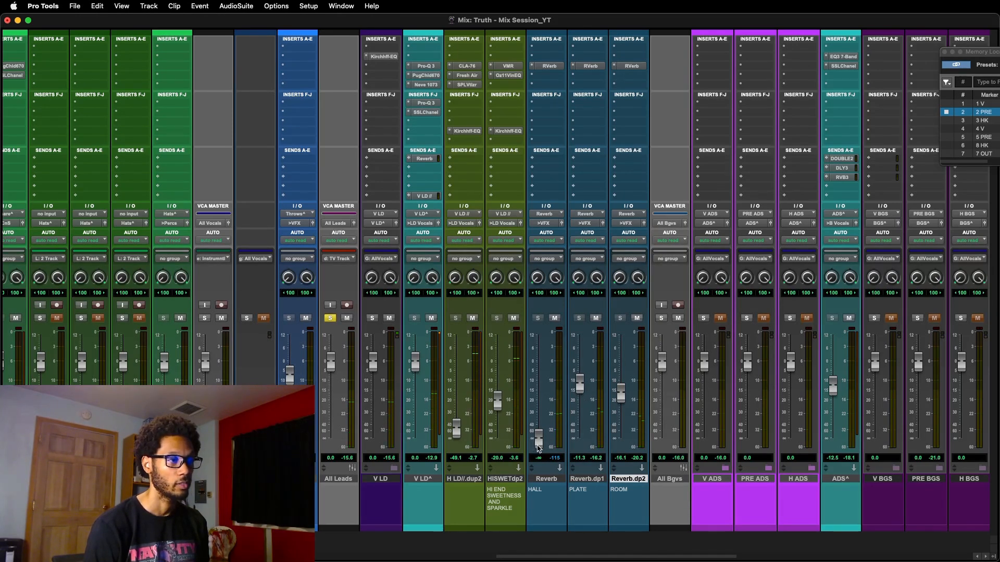
Step: Raise the hall reverb fader to about -11 dB, adjust the damping bands in its RVerb, and close the window
{"action": "left_click_drag", "start_coordinate": [536, 440], "coordinate": [541, 389]}
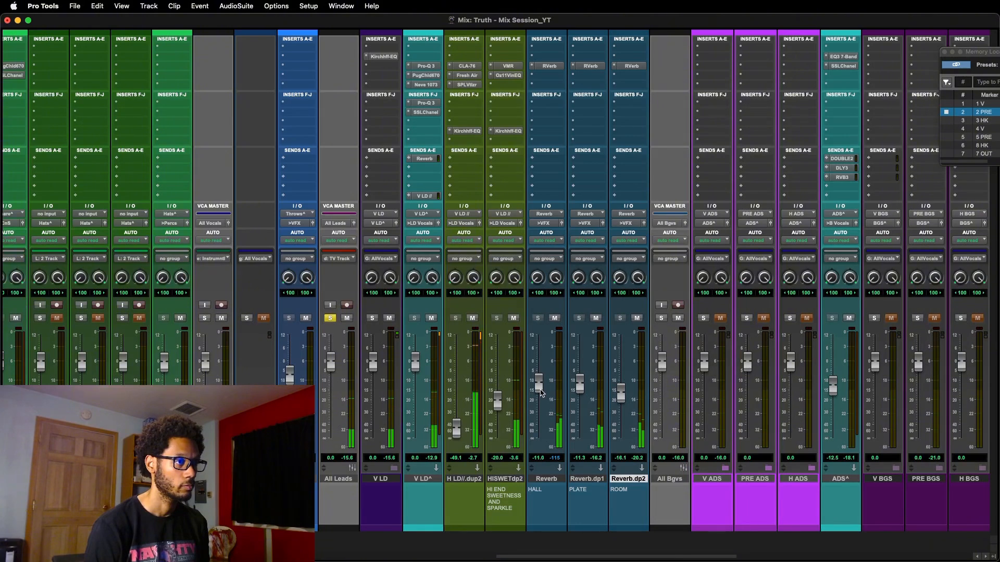
{"action": "left_click", "coordinate": [550, 66]}
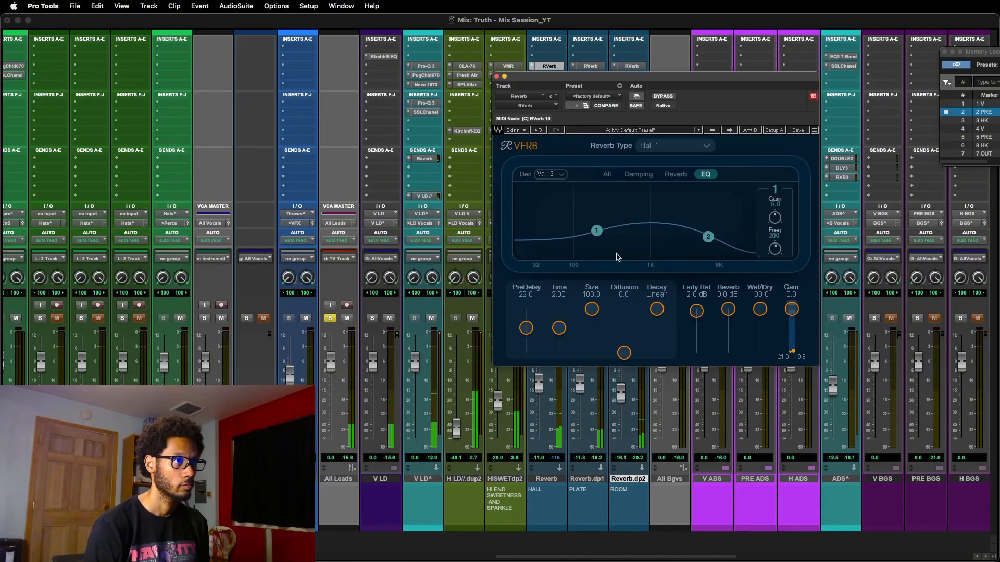
{"action": "left_click", "coordinate": [638, 175]}
{"action": "left_click_drag", "start_coordinate": [701, 230], "coordinate": [628, 228]}
{"action": "left_click", "coordinate": [496, 76]}
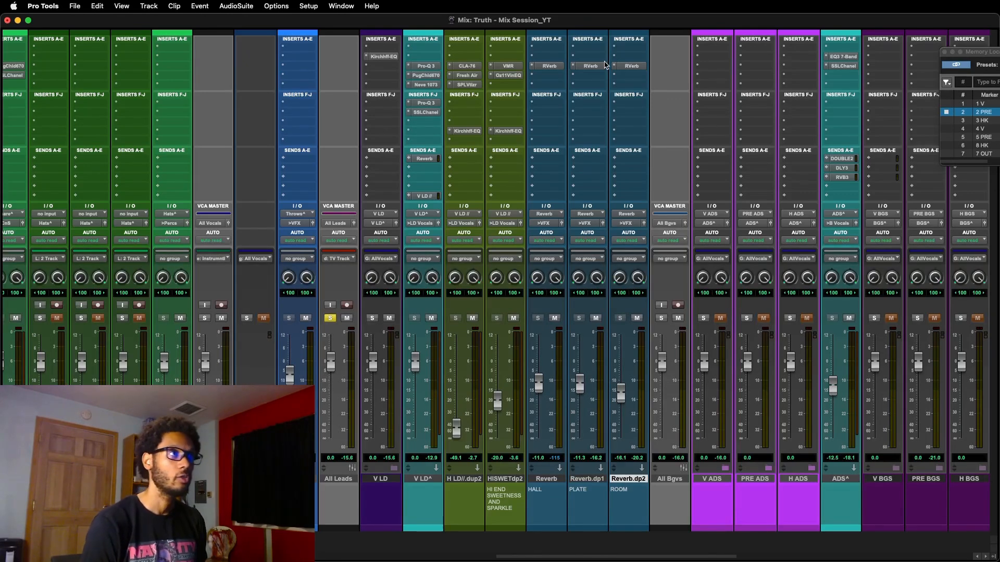
Step: In the room reverb's RVerb EQ, raise band 2 slightly and set band 1's gain to -6.9 at 200 Hz
{"action": "left_click", "coordinate": [624, 66]}
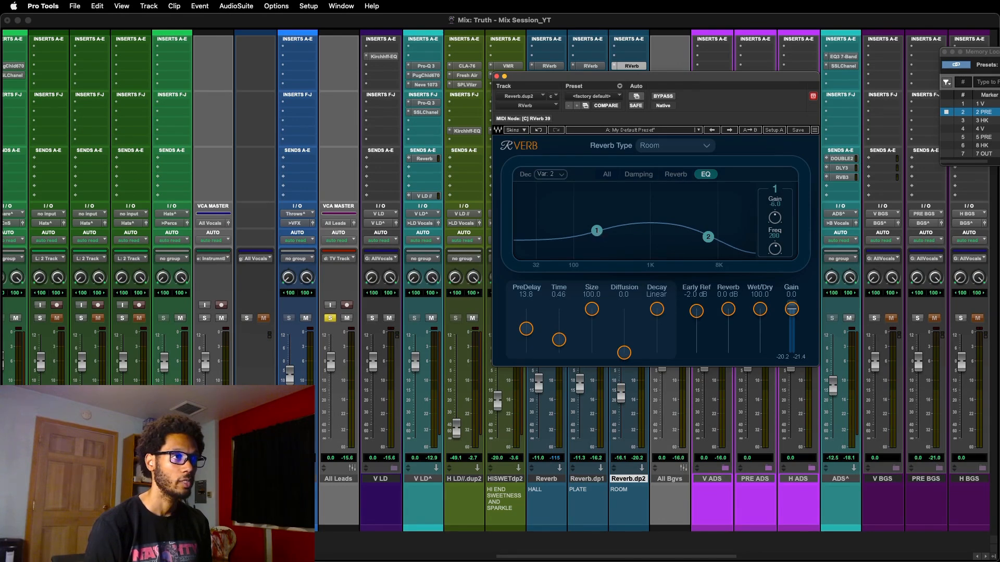
{"action": "mouse_move", "coordinate": [707, 237]}
{"action": "left_mouse_down"}
{"action": "mouse_move", "coordinate": [710, 212]}
{"action": "mouse_move", "coordinate": [708, 232]}
{"action": "left_mouse_up"}
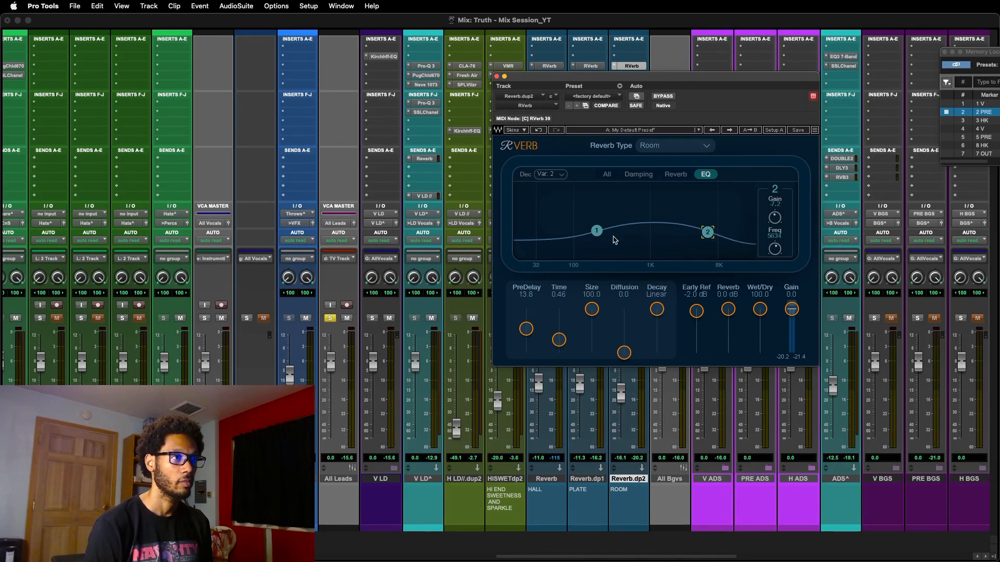
{"action": "left_click", "coordinate": [596, 230]}
Step: Insert a stereo FabFilter Pro-Q 3 ahead of RVerb on the room reverb track and reposition its window
{"action": "left_click", "coordinate": [634, 52]}
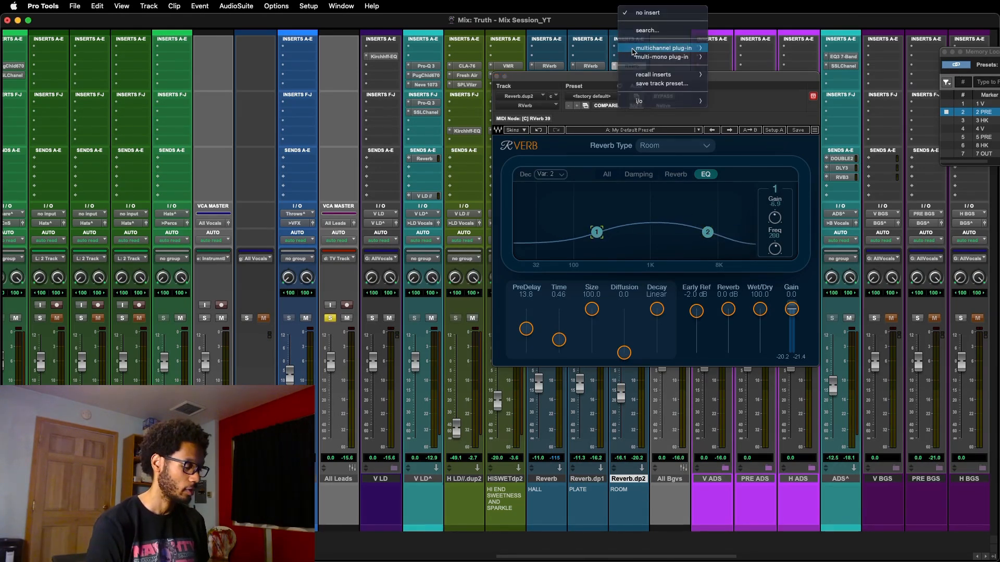
{"action": "type", "text": "FAB"}
{"action": "key", "text": "Down"}
{"action": "key", "text": "Down"}
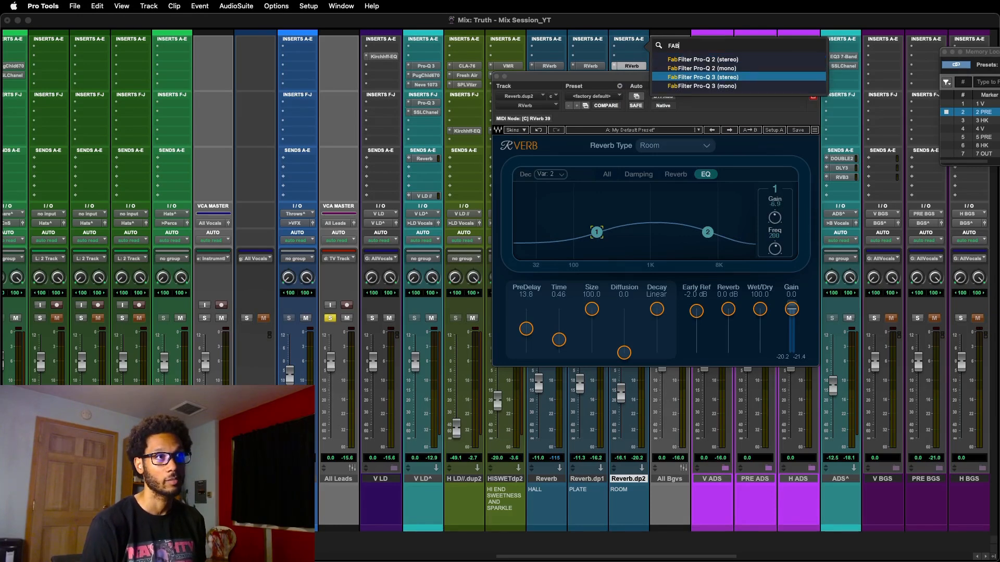
{"action": "key", "text": "Return"}
{"action": "left_click_drag", "start_coordinate": [620, 104], "coordinate": [547, 111]}
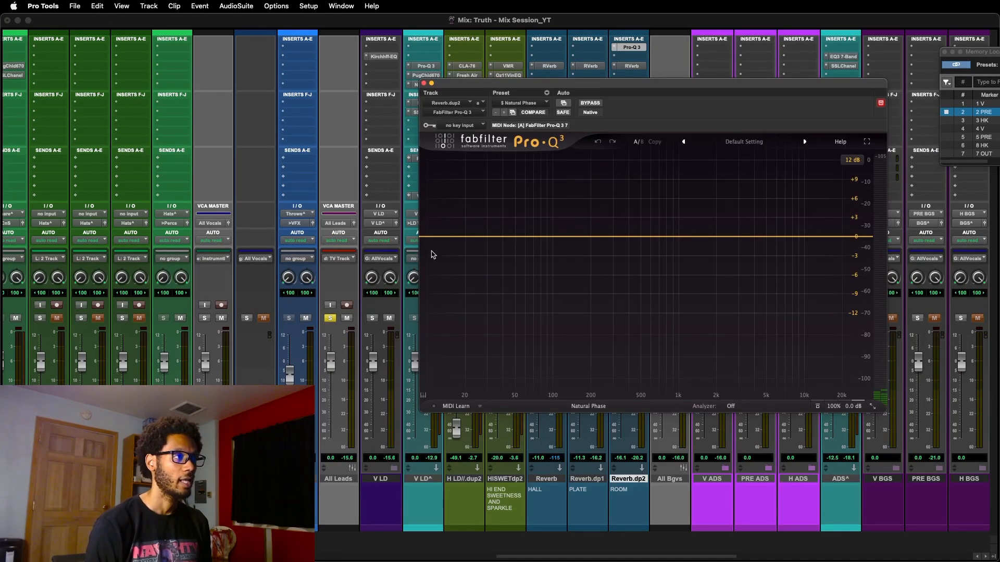
Step: Add a low cut at about 200 Hz in Pro-Q 3, and try a -4.02 dB bell at 569.73 Hz before removing it
{"action": "left_click", "coordinate": [428, 245]}
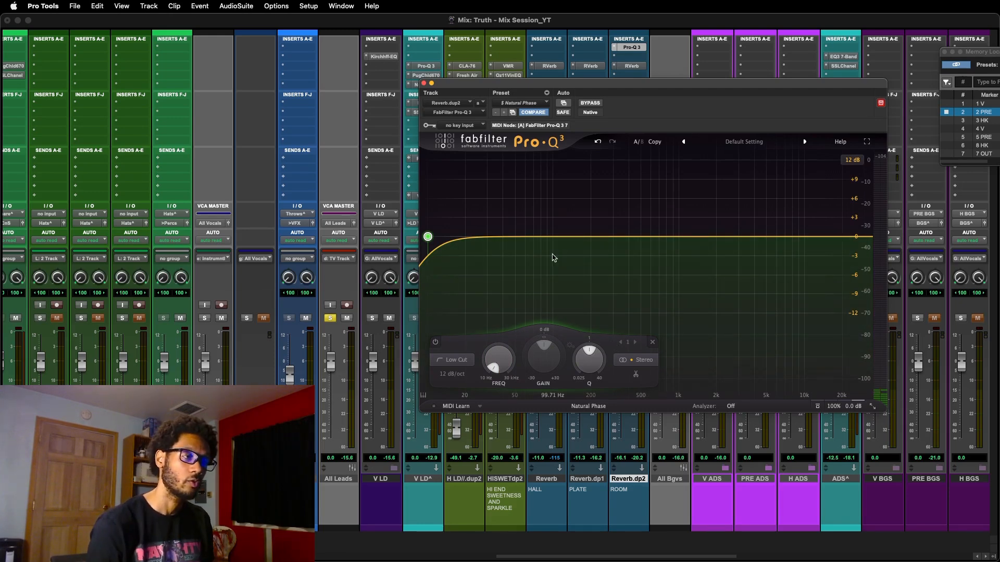
{"action": "left_click_drag", "start_coordinate": [648, 237], "coordinate": [649, 257]}
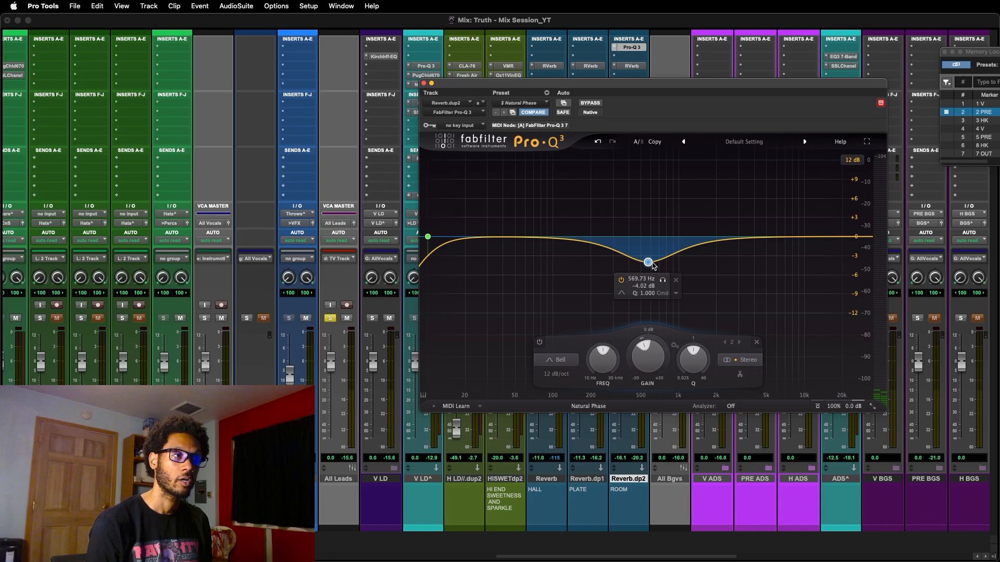
{"action": "left_click", "coordinate": [758, 344]}
{"action": "left_click_drag", "start_coordinate": [498, 358], "coordinate": [504, 311]}
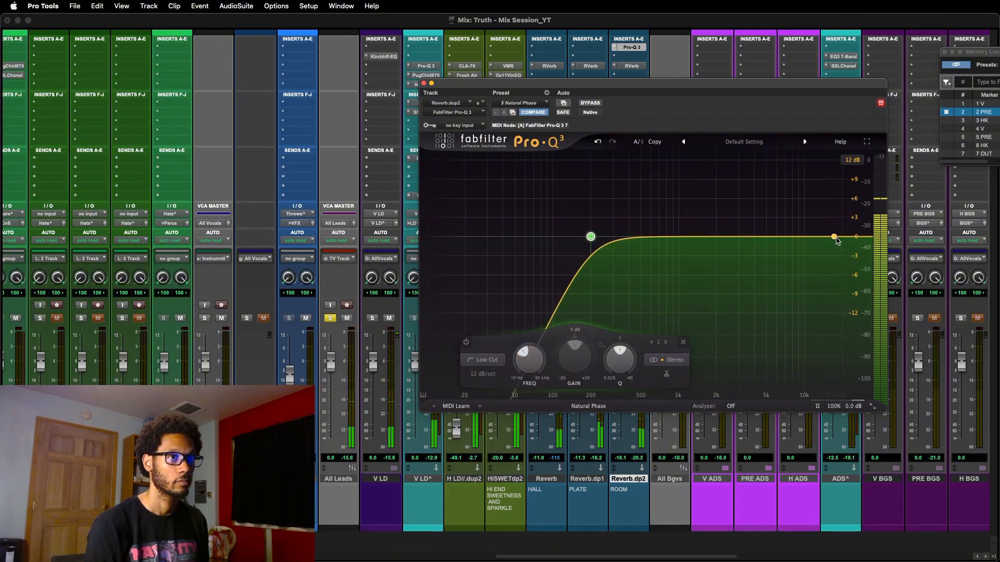
Step: Add a high cut at about 13640 Hz and copy the room track's Pro-Q 3 to the plate reverb track
{"action": "left_click", "coordinate": [864, 238]}
{"action": "left_click_drag", "start_coordinate": [705, 363], "coordinate": [707, 379]}
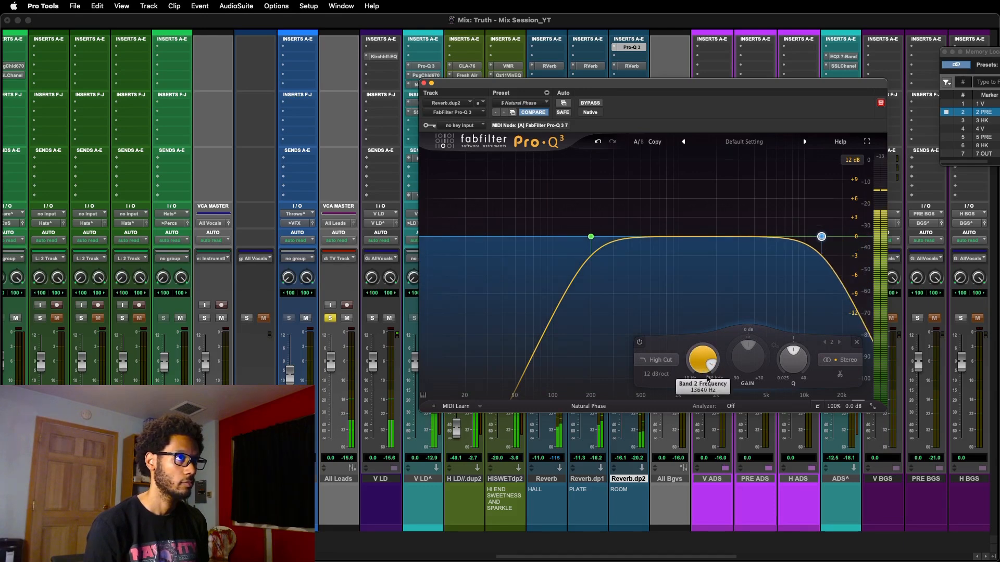
{"action": "left_click", "coordinate": [590, 47]}
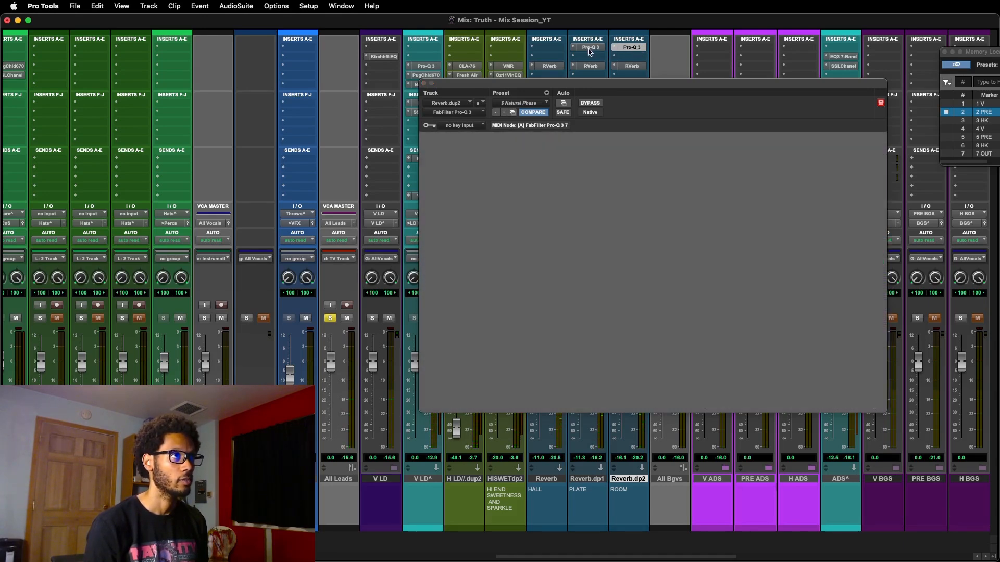
Step: In the plate track's Pro-Q 3, remove the high cut and raise the low cut to about 343.57 Hz
{"action": "left_click", "coordinate": [821, 237]}
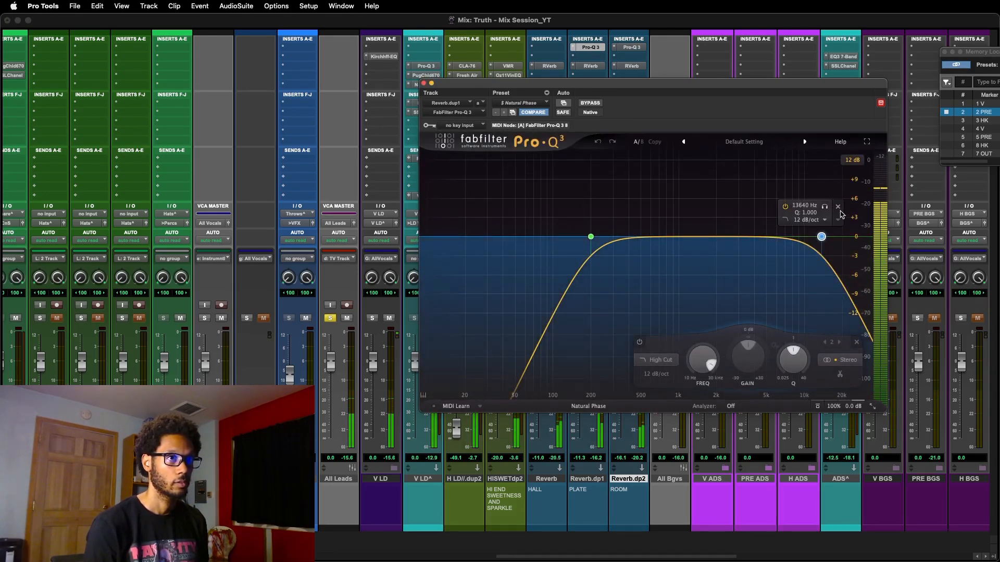
{"action": "left_click", "coordinate": [837, 207]}
{"action": "left_click", "coordinate": [590, 237]}
{"action": "mouse_move", "coordinate": [555, 358]}
{"action": "left_mouse_down"}
{"action": "mouse_move", "coordinate": [556, 339]}
{"action": "mouse_move", "coordinate": [561, 370]}
{"action": "left_mouse_up"}
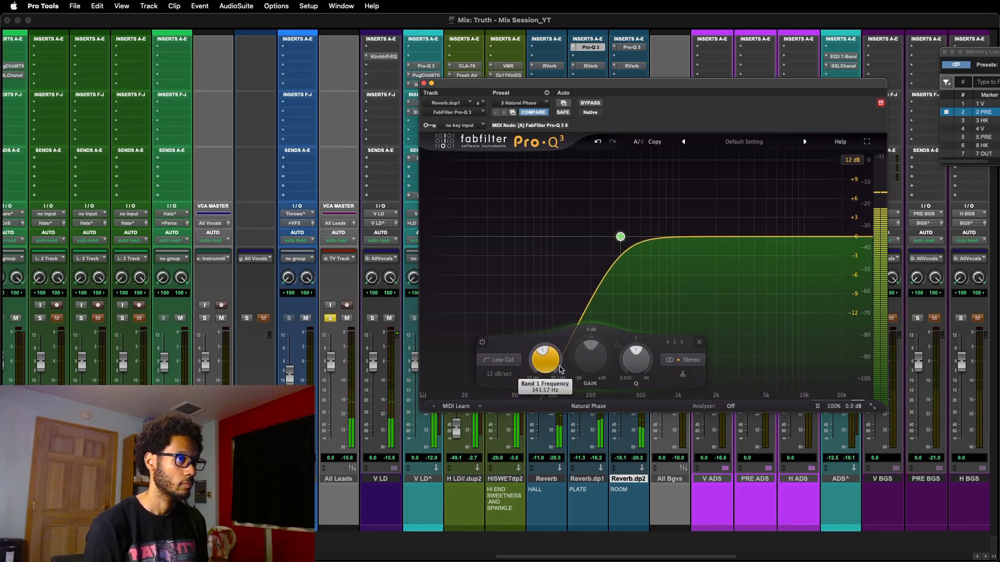
{"action": "key", "text": "super+w"}
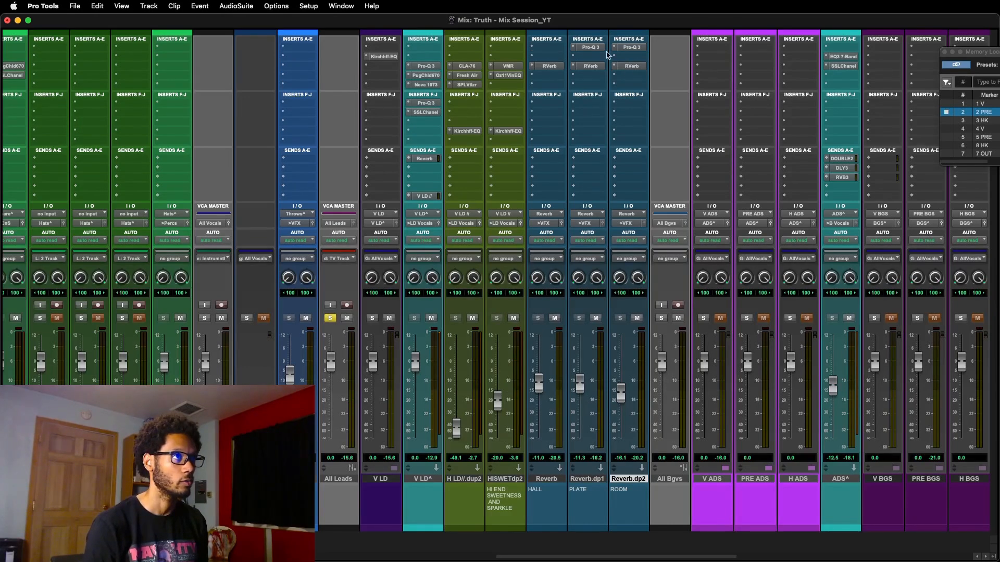
Step: Add a Pro-Q 3 ahead of RVerb on the hall track, with a high cut at about 3 kHz and a low cut
{"action": "left_click", "coordinate": [631, 47]}
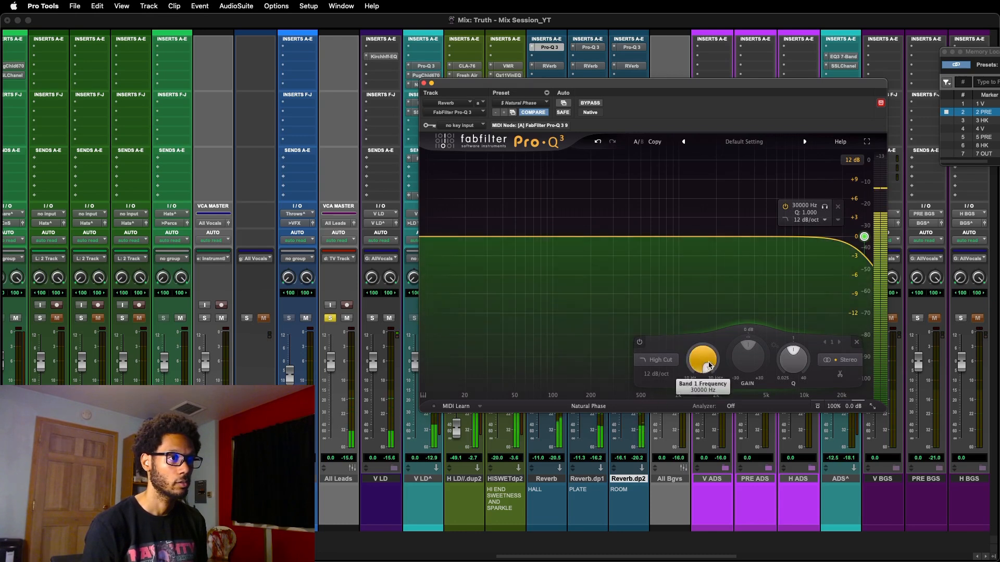
{"action": "mouse_move", "coordinate": [701, 363]}
{"action": "left_mouse_down"}
{"action": "mouse_move", "coordinate": [703, 400]}
{"action": "mouse_move", "coordinate": [690, 365]}
{"action": "left_mouse_up"}
{"action": "left_click", "coordinate": [427, 237]}
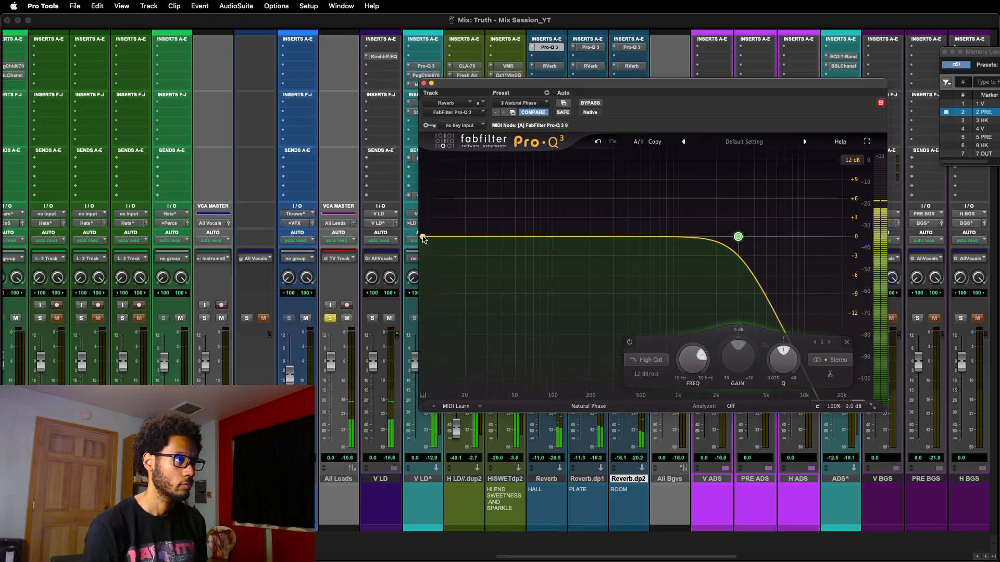
{"action": "left_click_drag", "start_coordinate": [485, 365], "coordinate": [495, 305]}
{"action": "left_click", "coordinate": [549, 47]}
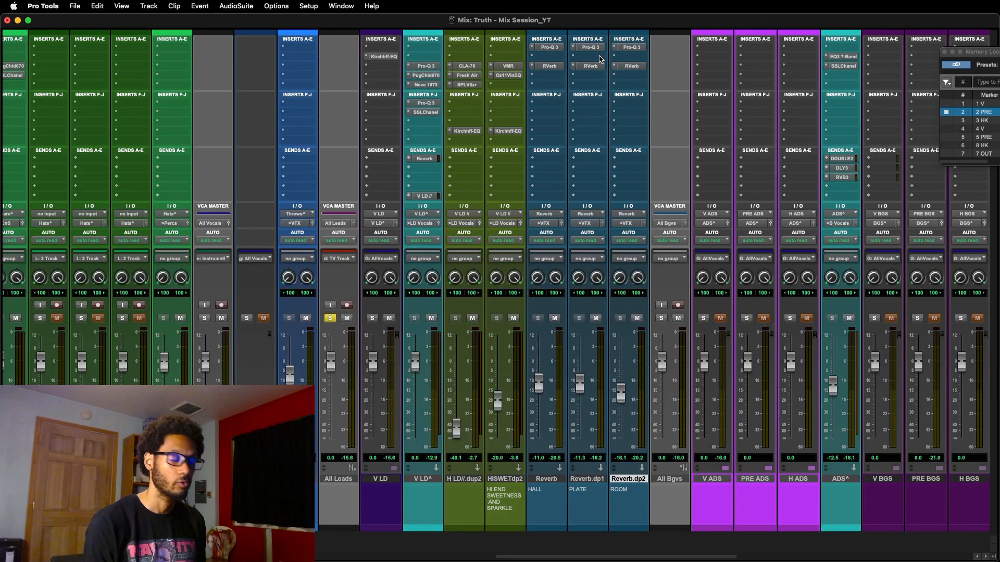
Step: Insert a DeEsser between Pro-Q 3 and RVerb on the plate reverb track
{"action": "left_click", "coordinate": [600, 58]}
{"action": "mouse_move", "coordinate": [600, 58]}
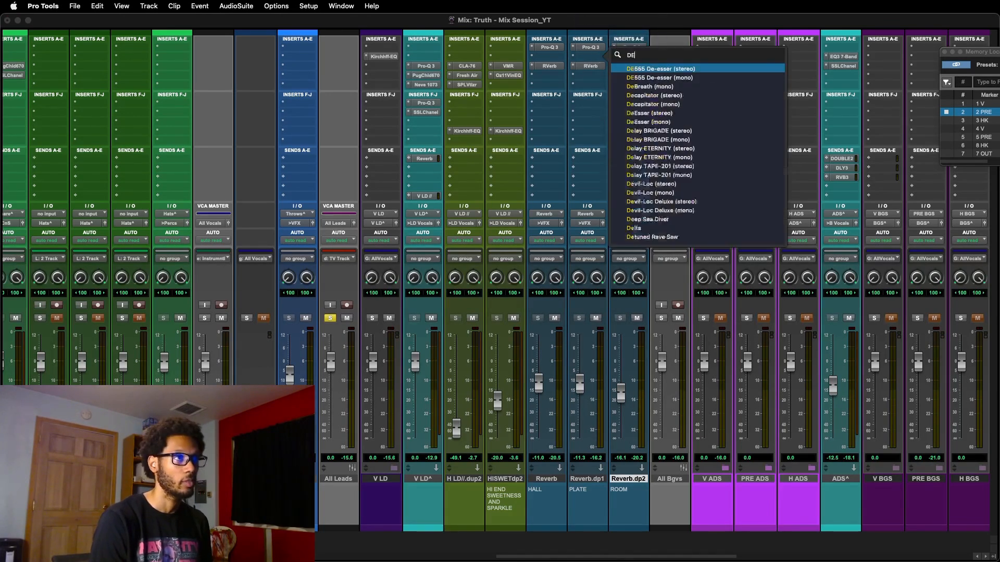
{"action": "left_click", "coordinate": [677, 70]}
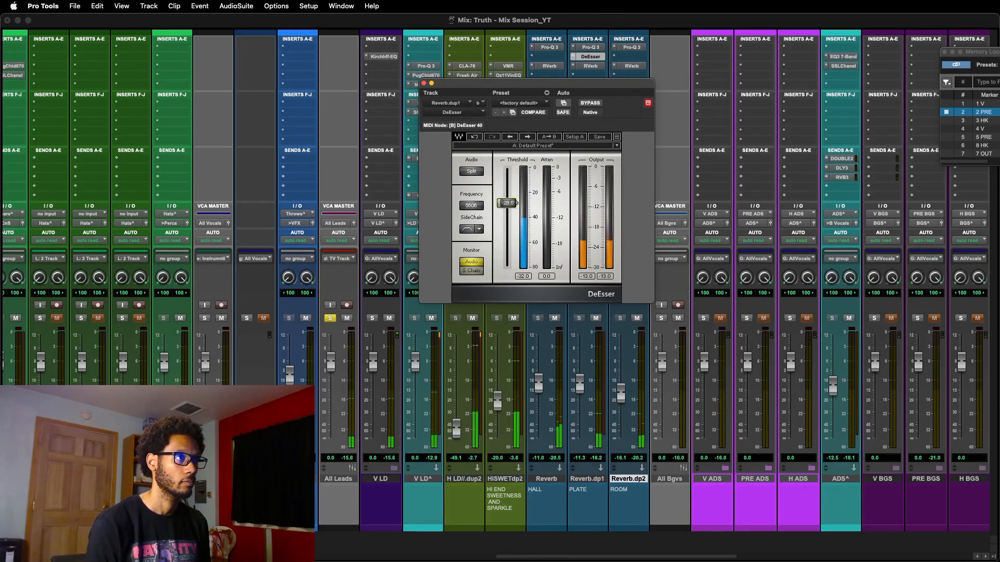
Step: Set the plate DeEsser's frequency to 7475 and its threshold to about -40, and compare the sound with it bypassed
{"action": "left_click_drag", "start_coordinate": [514, 171], "coordinate": [471, 195]}
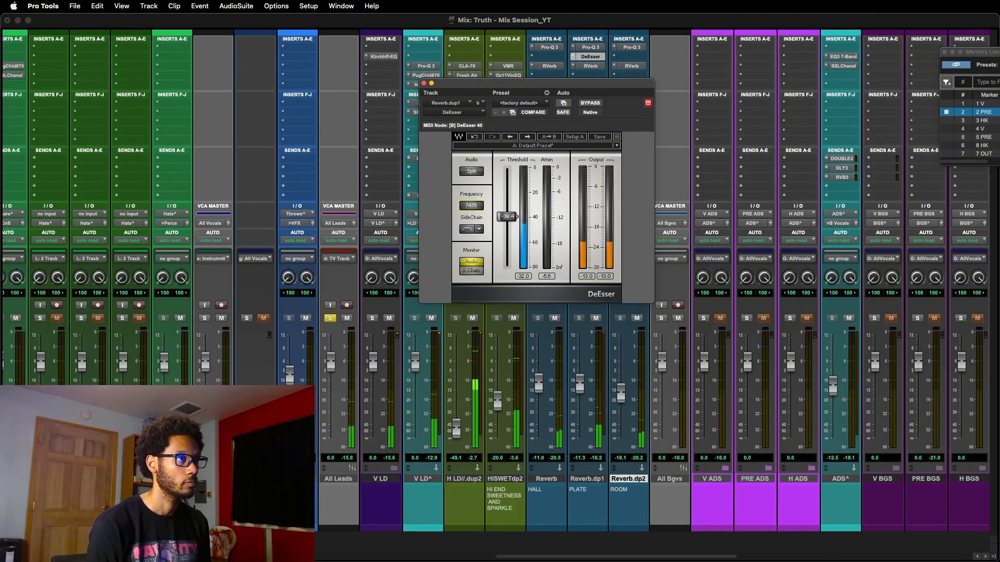
{"action": "left_click_drag", "start_coordinate": [517, 216], "coordinate": [518, 218]}
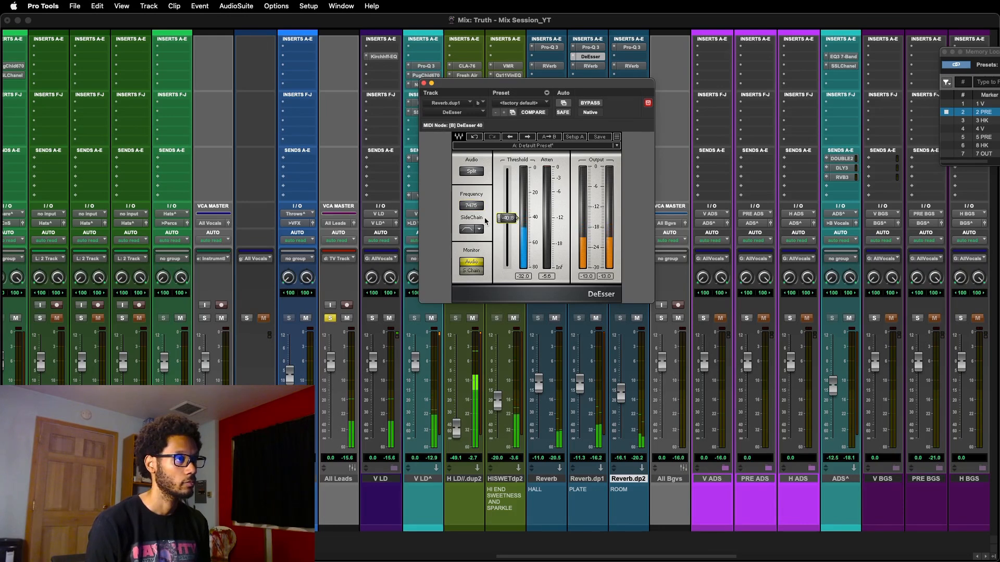
{"action": "key", "text": "super+w"}
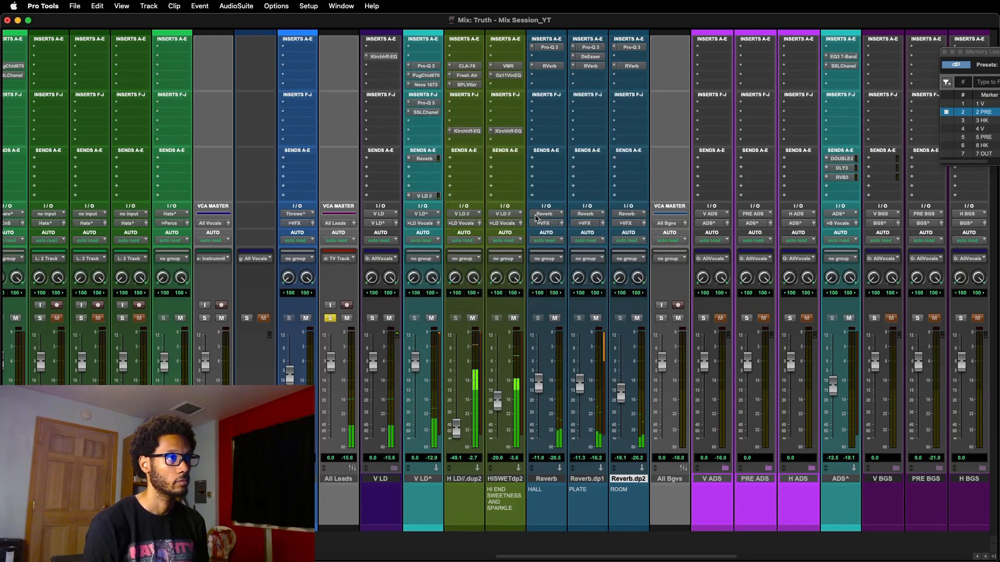
{"action": "left_click", "coordinate": [592, 57], "text": "super"}
{"action": "left_click", "coordinate": [591, 57], "text": "super"}
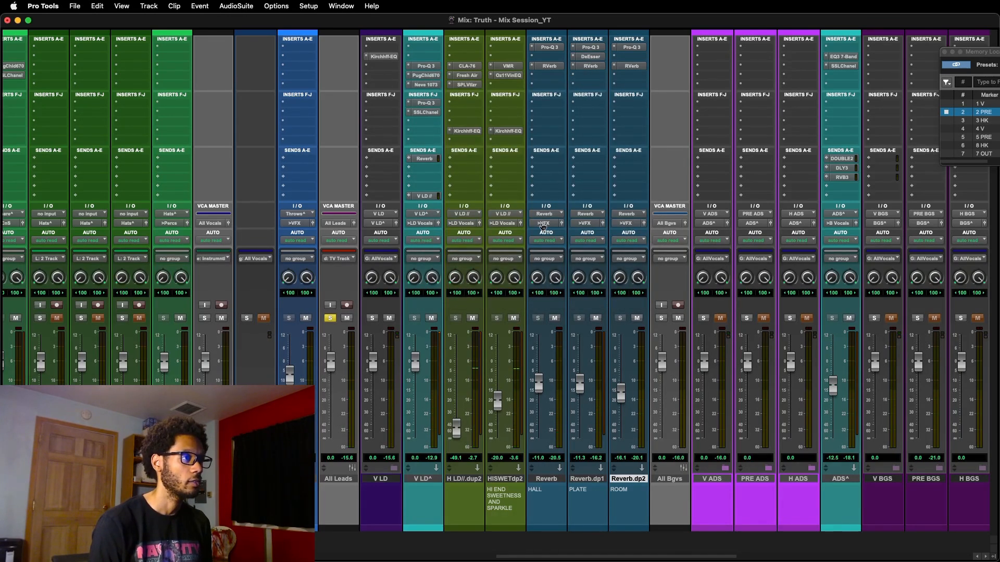
Step: Insert a stereo FabFilter Pro-Q 3 after RVerb on the plate reverb track and reposition its window
{"action": "left_click", "coordinate": [589, 135]}
{"action": "type", "text": "FAB"}
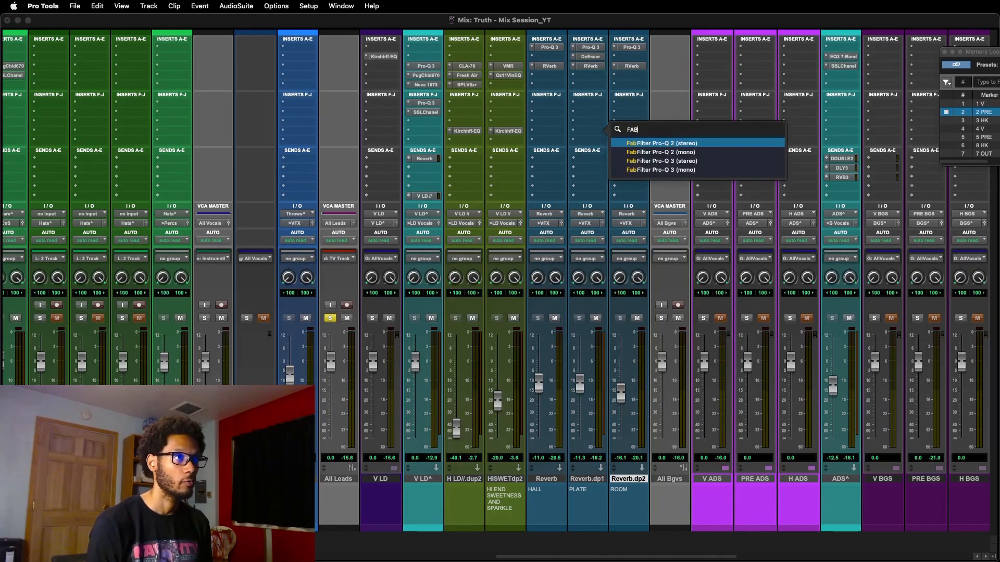
{"action": "left_click", "coordinate": [650, 161]}
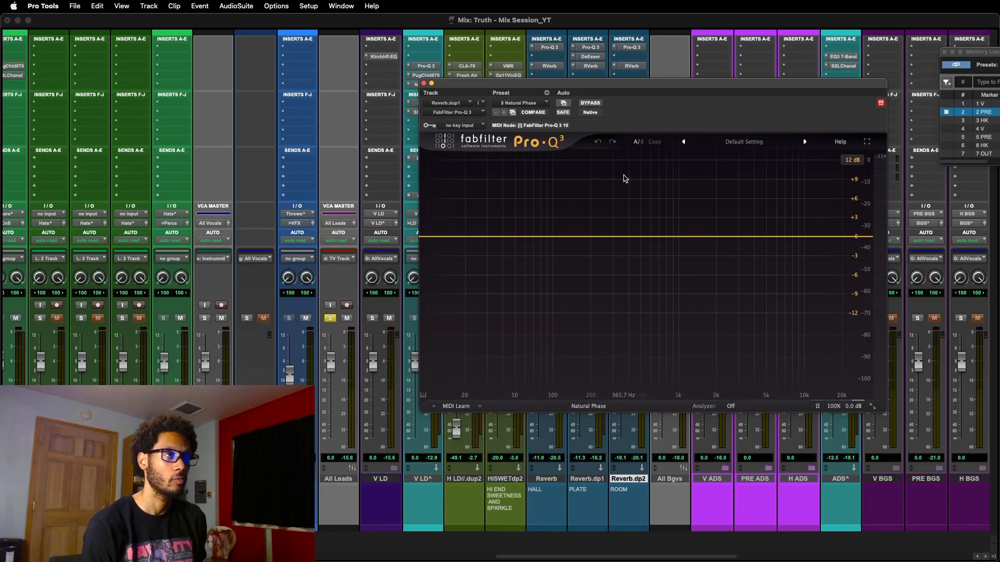
{"action": "left_click_drag", "start_coordinate": [593, 88], "coordinate": [577, 97]}
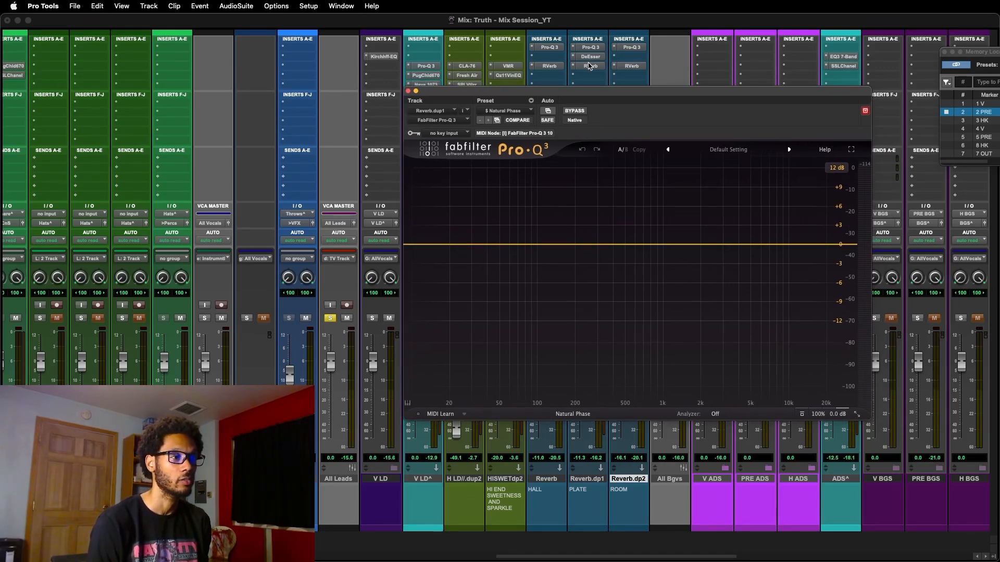
Step: During playback, add a +3.90 dB high shelf at about 4583.7 Hz and reduce the lows in the plate's post-reverb Pro-Q 3
{"action": "key", "text": "space"}
{"action": "left_click_drag", "start_coordinate": [847, 244], "coordinate": [751, 216]}
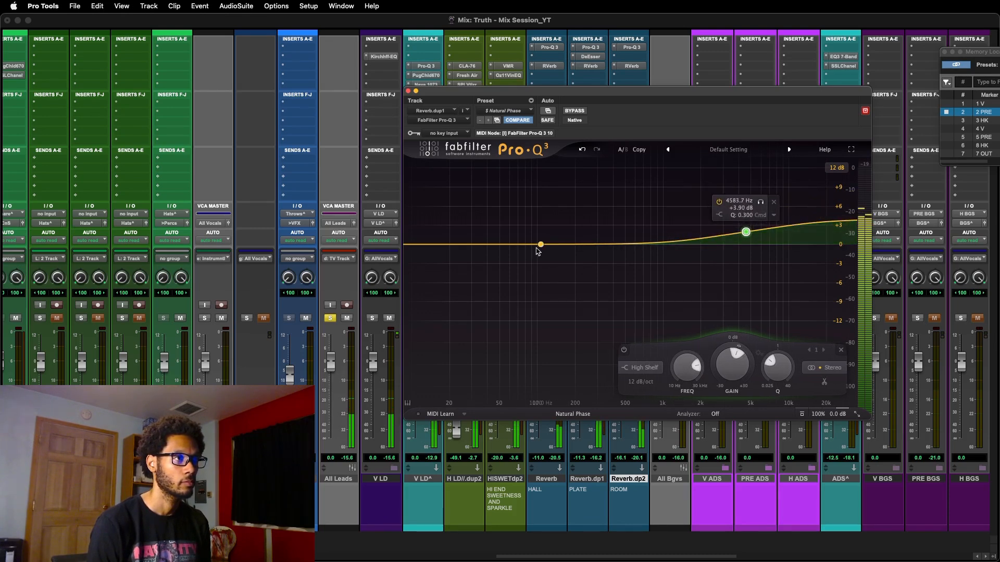
{"action": "left_click_drag", "start_coordinate": [453, 245], "coordinate": [604, 283]}
{"action": "key", "text": "super+w"}
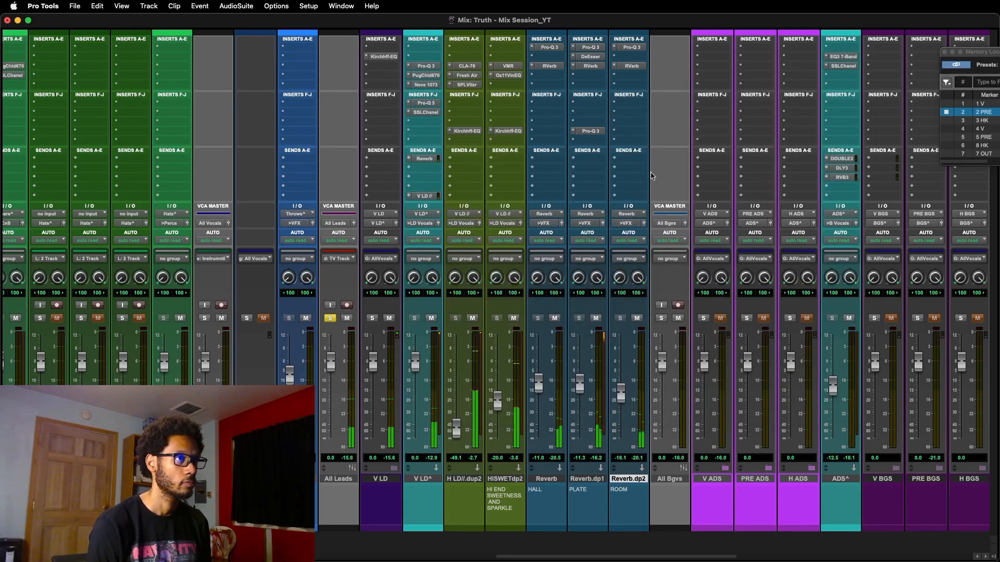
Step: Insert a stereo FabFilter Pro-Q 3 after RVerb on the room reverb track
{"action": "left_click", "coordinate": [633, 134]}
{"action": "left_click", "coordinate": [582, 134]}
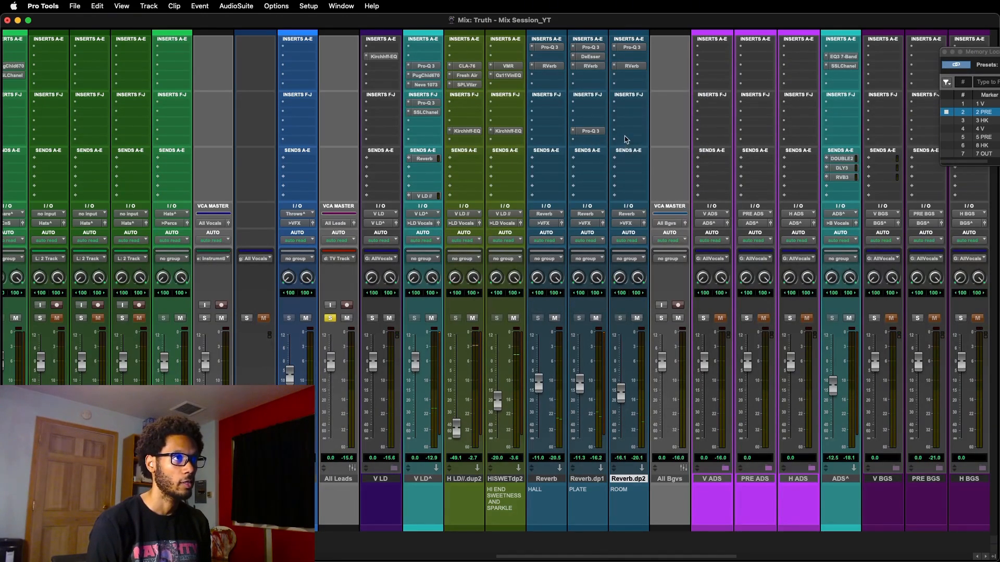
{"action": "type", "text": "pro-q"}
{"action": "left_click", "coordinate": [688, 162]}
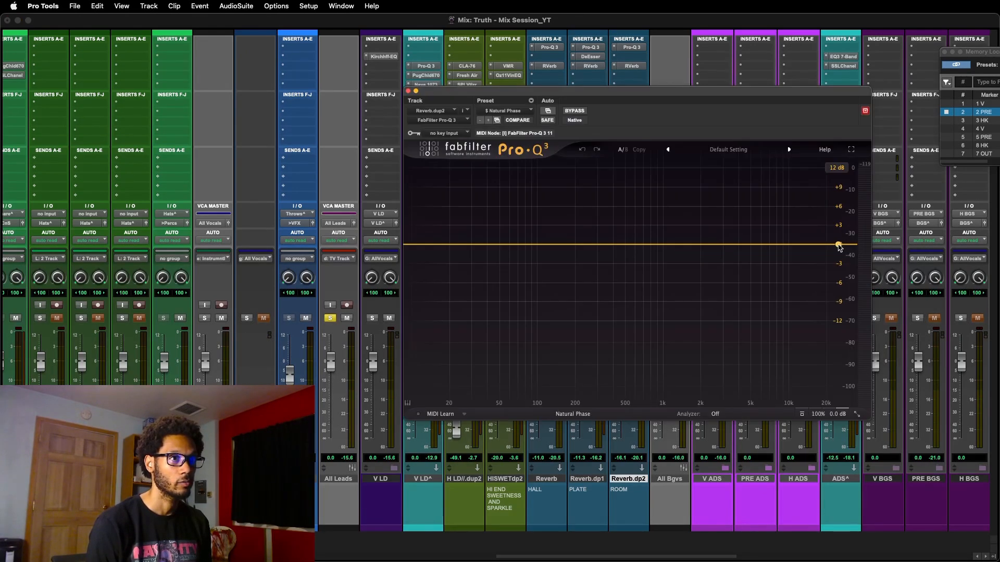
Step: In the room's post-reverb Pro-Q 3, add a high cut at about 7616.6 Hz and a low cut
{"action": "left_click", "coordinate": [838, 244]}
{"action": "left_click_drag", "start_coordinate": [696, 365], "coordinate": [689, 383]}
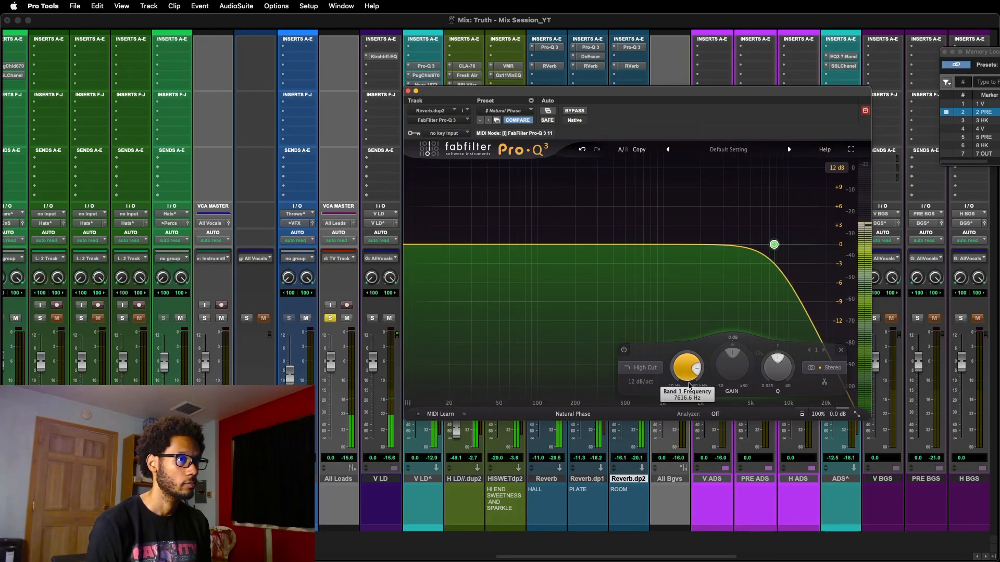
{"action": "left_click", "coordinate": [423, 244]}
{"action": "left_click_drag", "start_coordinate": [482, 367], "coordinate": [484, 327]}
{"action": "key", "text": "space"}
{"action": "key", "text": "super+w"}
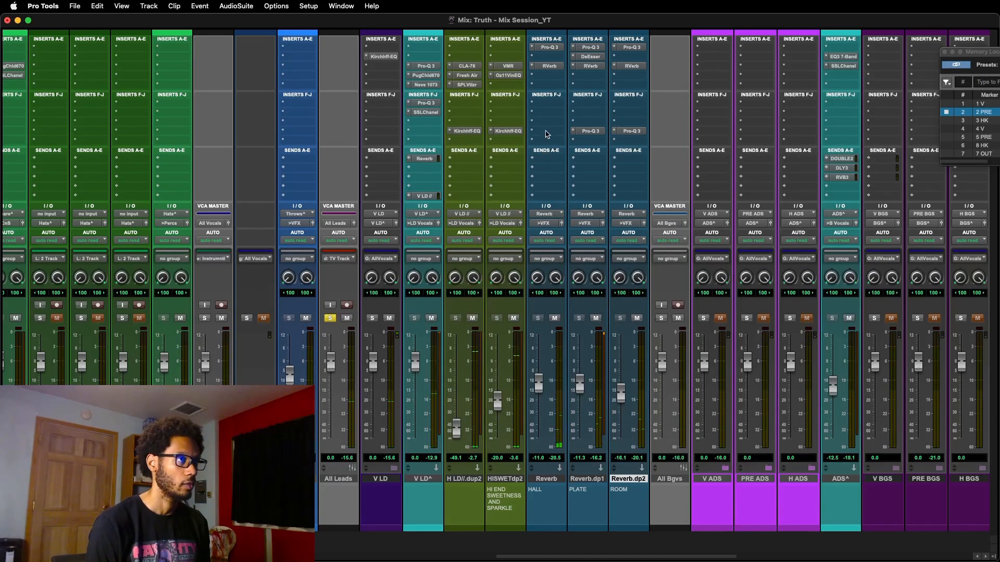
Step: Insert a stereo FabFilter Pro-Q 3 after RVerb on the hall track and add a shallow bell cut at about 357.37 Hz
{"action": "left_click", "coordinate": [546, 131]}
{"action": "left_click", "coordinate": [564, 114]}
{"action": "type", "text": "fab"}
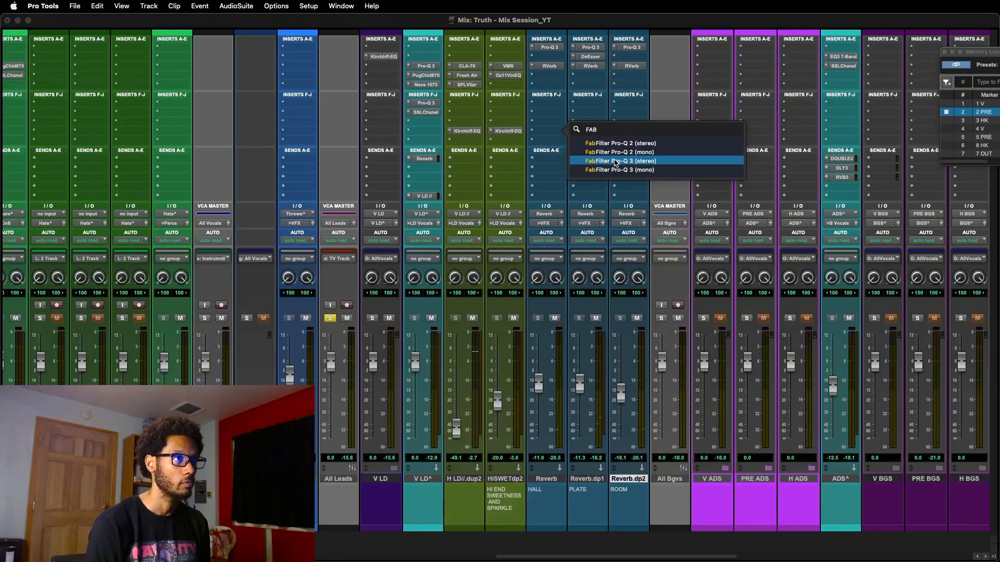
{"action": "left_click", "coordinate": [615, 160]}
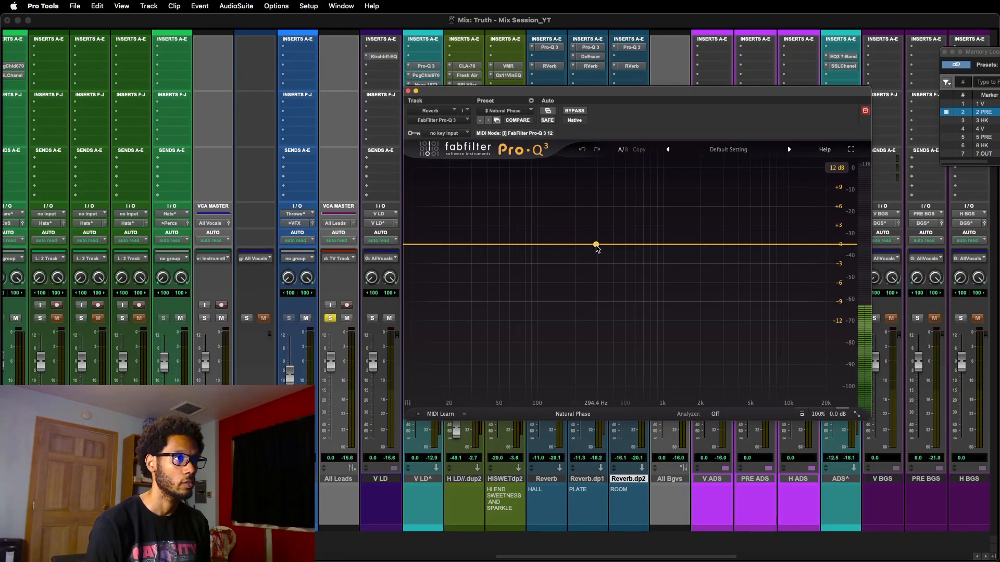
{"action": "mouse_move", "coordinate": [594, 245]}
{"action": "left_mouse_down"}
{"action": "mouse_move", "coordinate": [596, 149]}
{"action": "mouse_move", "coordinate": [598, 260]}
{"action": "mouse_move", "coordinate": [608, 257]}
{"action": "left_mouse_up"}
{"action": "left_click_drag", "start_coordinate": [566, 371], "coordinate": [567, 376]}
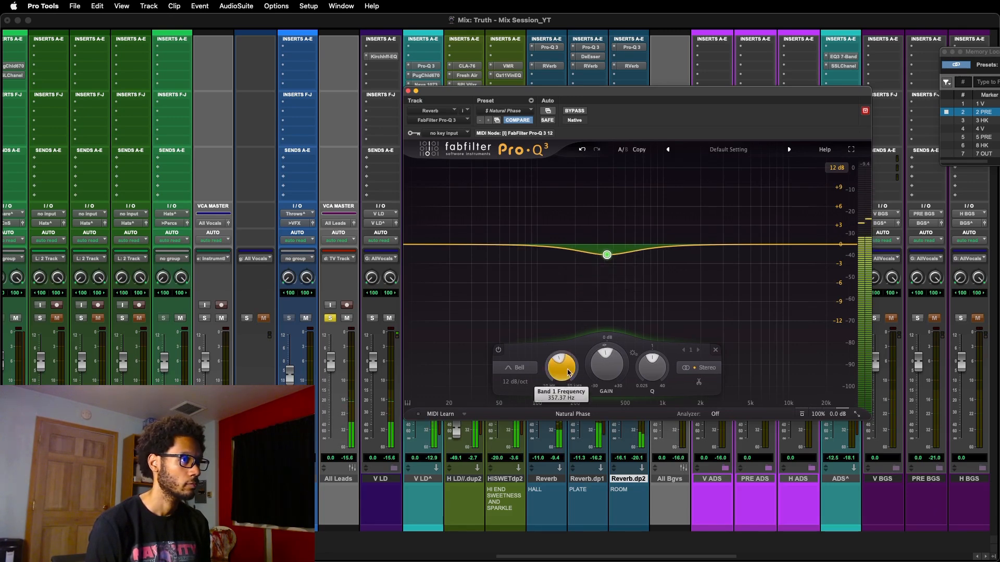
{"action": "key", "text": "super+w"}
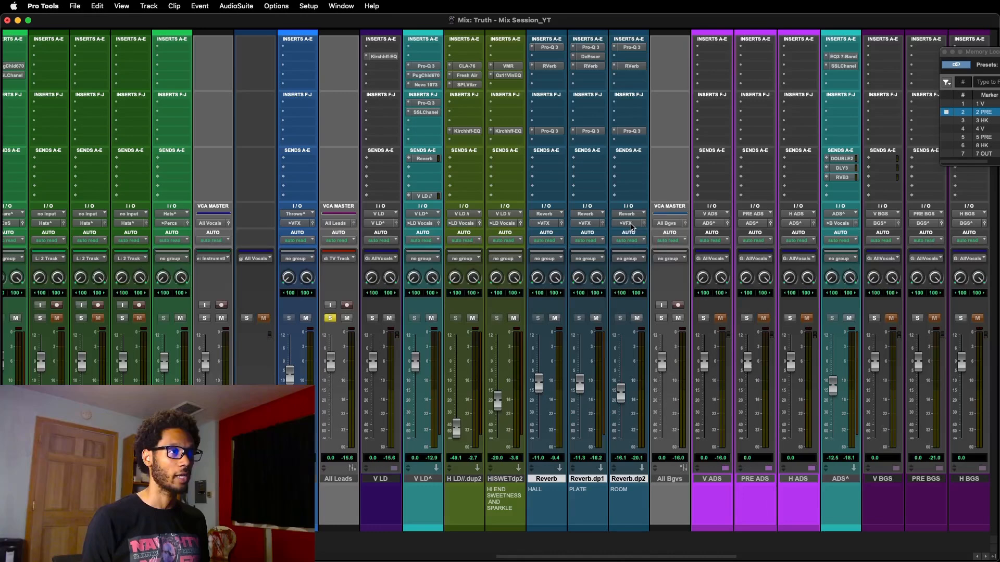
Step: Route the three reverb tracks to a new stereo aux input named The Verbs, and set its output to >VFX
{"action": "left_click", "coordinate": [631, 225]}
{"action": "left_click", "coordinate": [640, 260]}
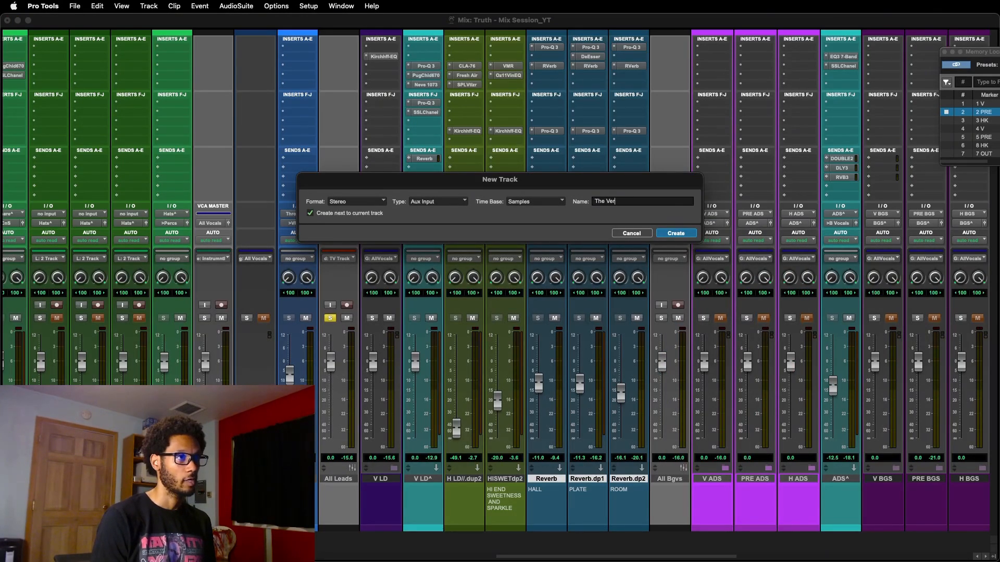
{"action": "key", "text": "Return"}
{"action": "left_click", "coordinate": [671, 224]}
{"action": "type", "text": "vfx"}
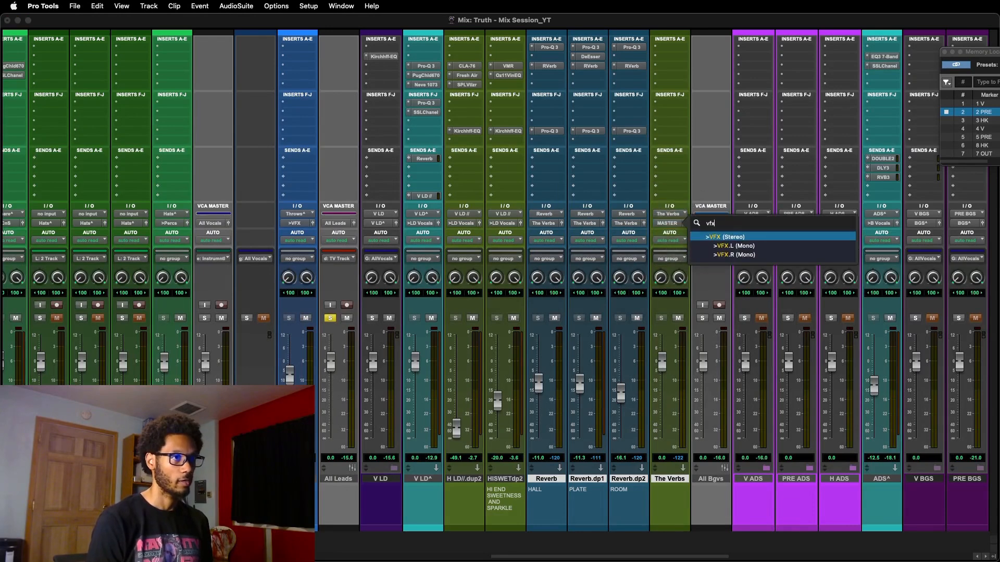
{"action": "key", "text": "Return"}
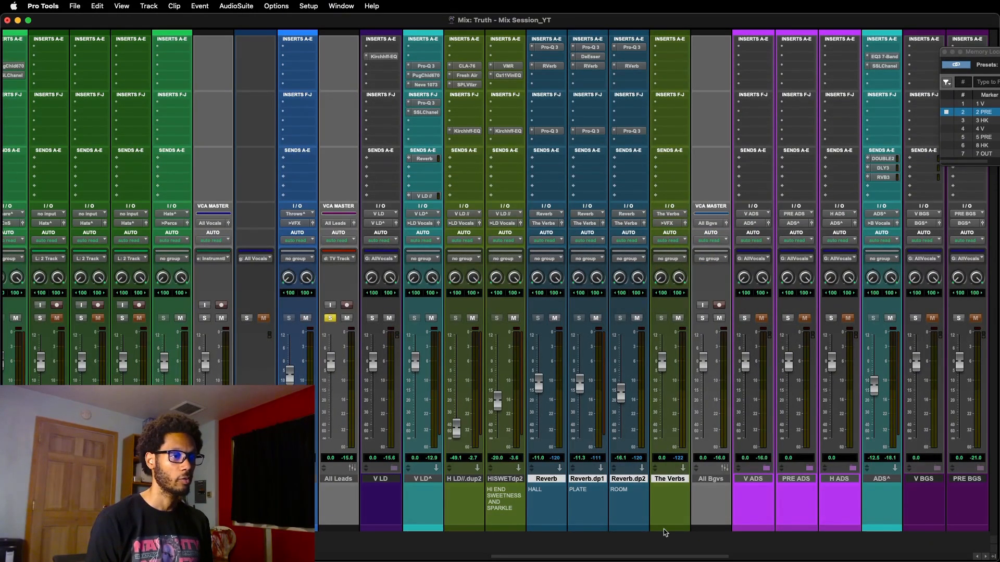
Step: Color The Verbs track red, insert a C1 comp on it and reposition the compressor window
{"action": "left_click", "coordinate": [668, 483]}
{"action": "left_click", "coordinate": [347, 46]}
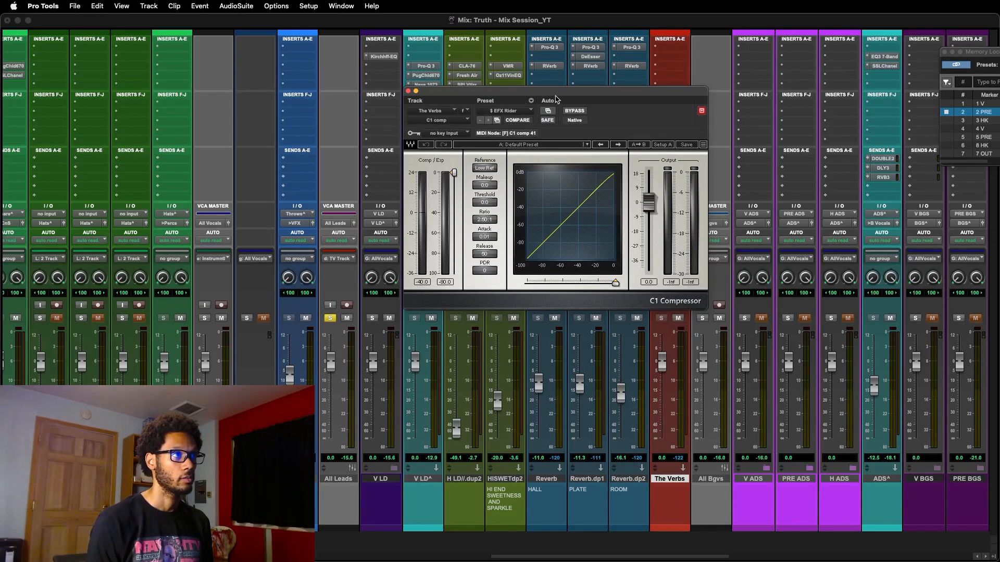
{"action": "left_click_drag", "start_coordinate": [556, 100], "coordinate": [608, 84]}
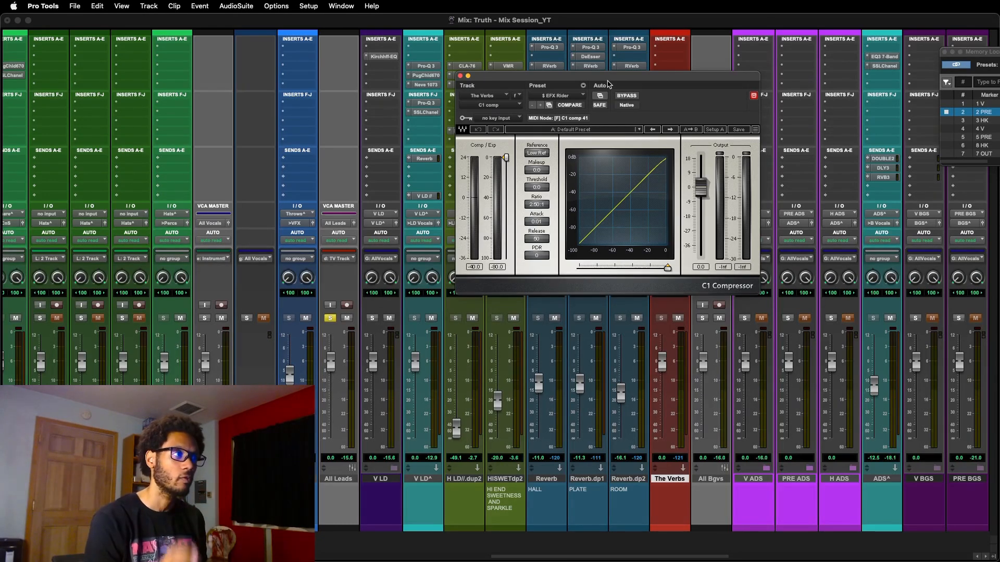
Step: Set the C1 compressor's key input to >LD Vocals.L and reposition its window
{"action": "left_click", "coordinate": [495, 119]}
{"action": "type", "text": "ld v"}
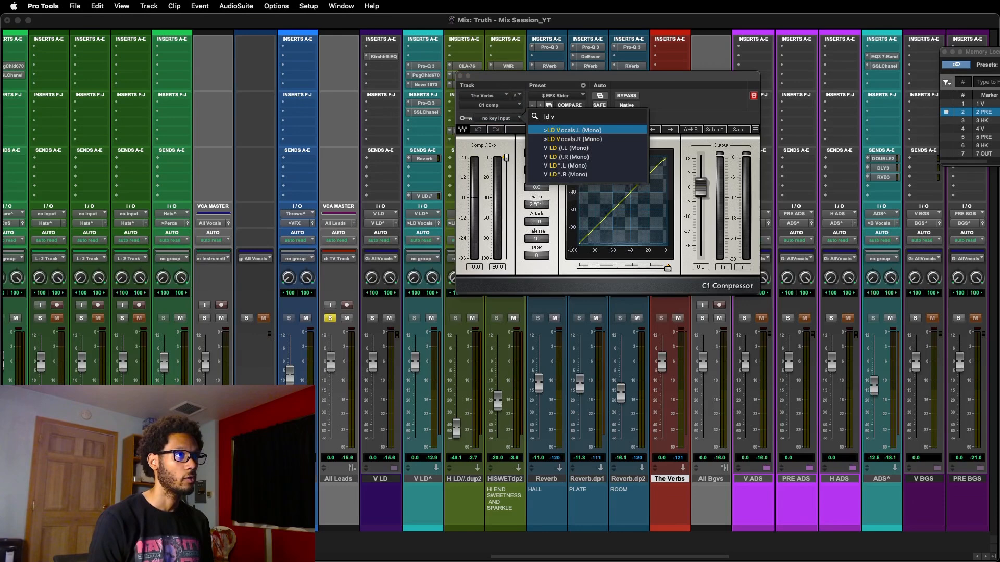
{"action": "key", "text": "Return"}
{"action": "left_click_drag", "start_coordinate": [653, 81], "coordinate": [655, 88]}
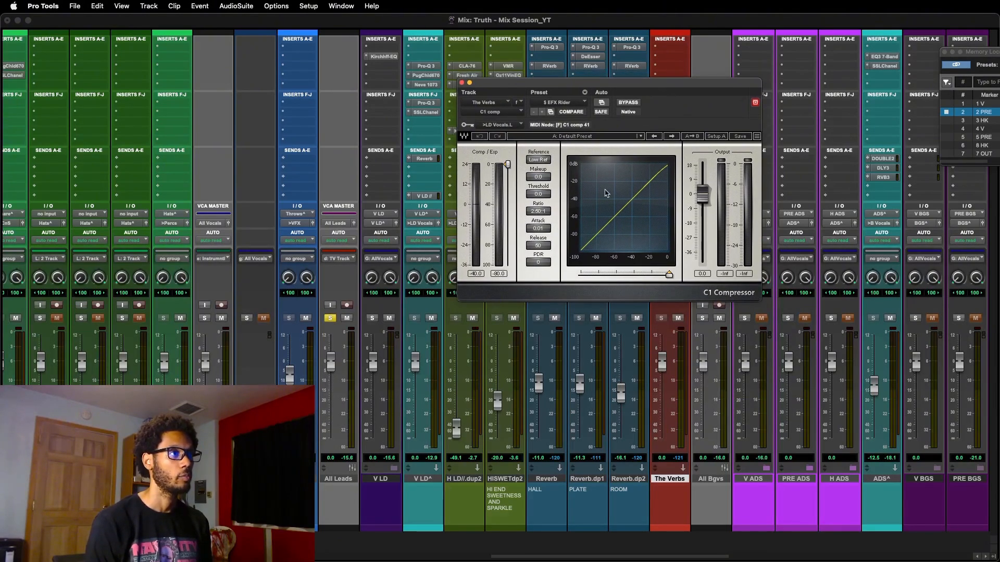
Step: During playback, lower the C1 compressor's threshold to about -21.5 and adjust its release, then close the plug-in
{"action": "key", "text": "space"}
{"action": "mouse_move", "coordinate": [509, 165]}
{"action": "left_mouse_down"}
{"action": "mouse_move", "coordinate": [507, 265]}
{"action": "mouse_move", "coordinate": [507, 165]}
{"action": "mouse_move", "coordinate": [507, 184]}
{"action": "left_mouse_up"}
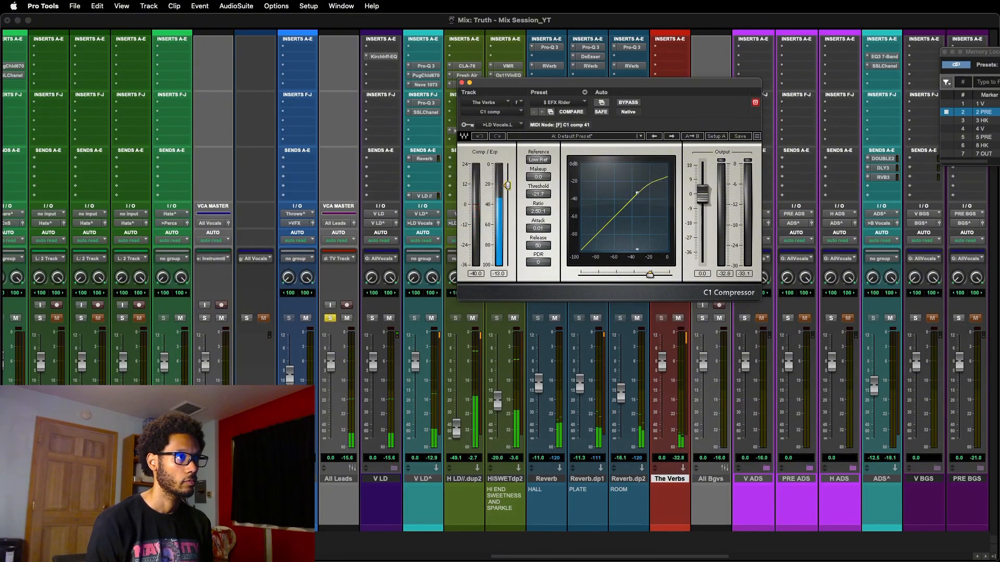
{"action": "left_click_drag", "start_coordinate": [538, 245], "coordinate": [538, 239]}
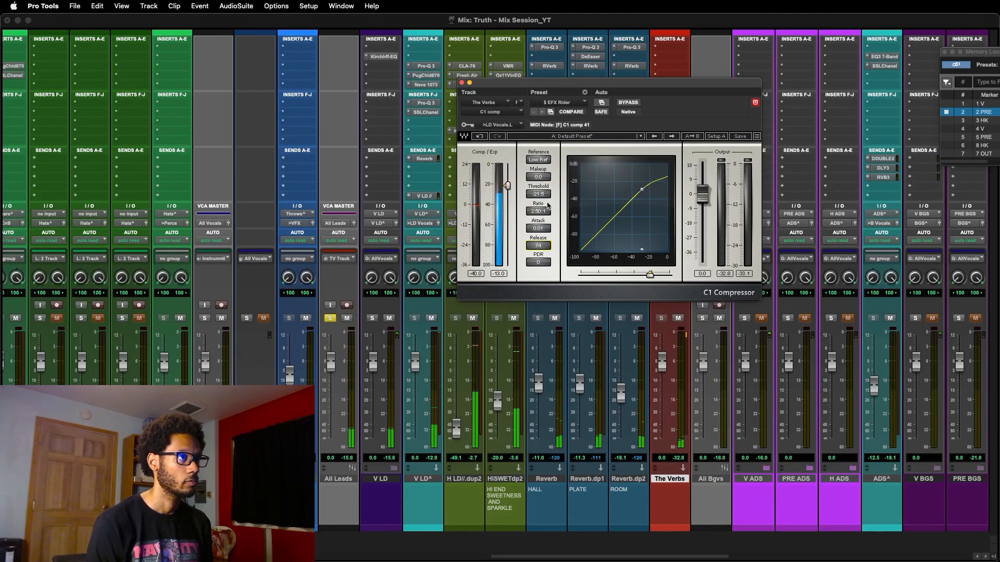
{"action": "key", "text": "space"}
{"action": "key", "text": "super+w"}
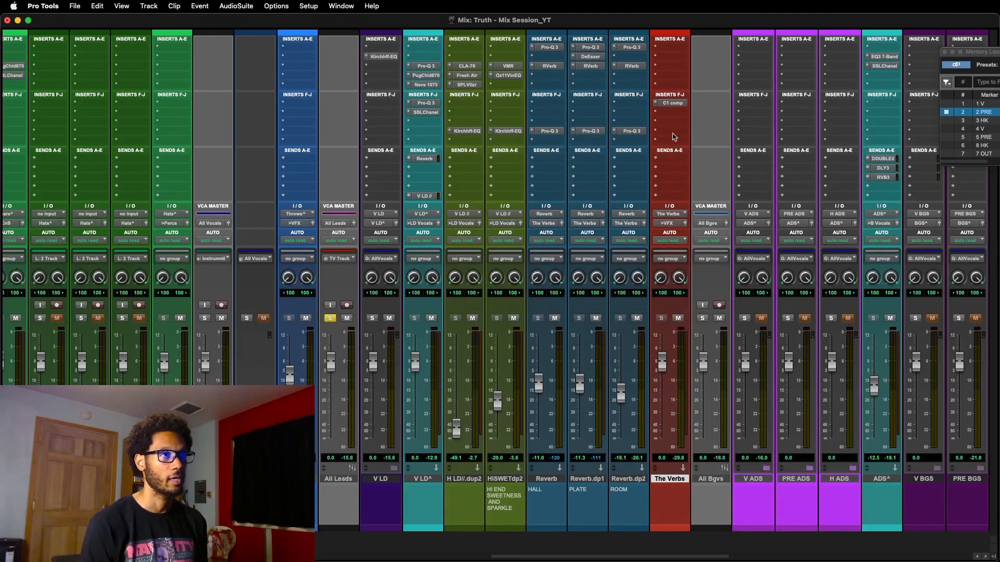
Step: Insert RVox on The Verbs track, lower its Comp to about -0.7 during playback and close the plug-in
{"action": "left_click", "coordinate": [674, 137]}
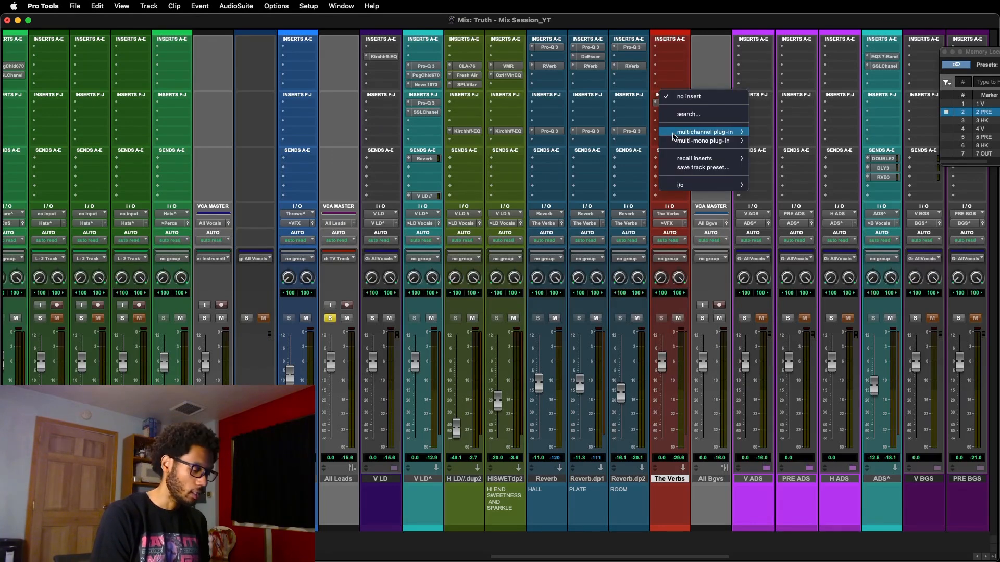
{"action": "left_click", "coordinate": [689, 114]}
{"action": "type", "text": "rvox"}
{"action": "key", "text": "Return"}
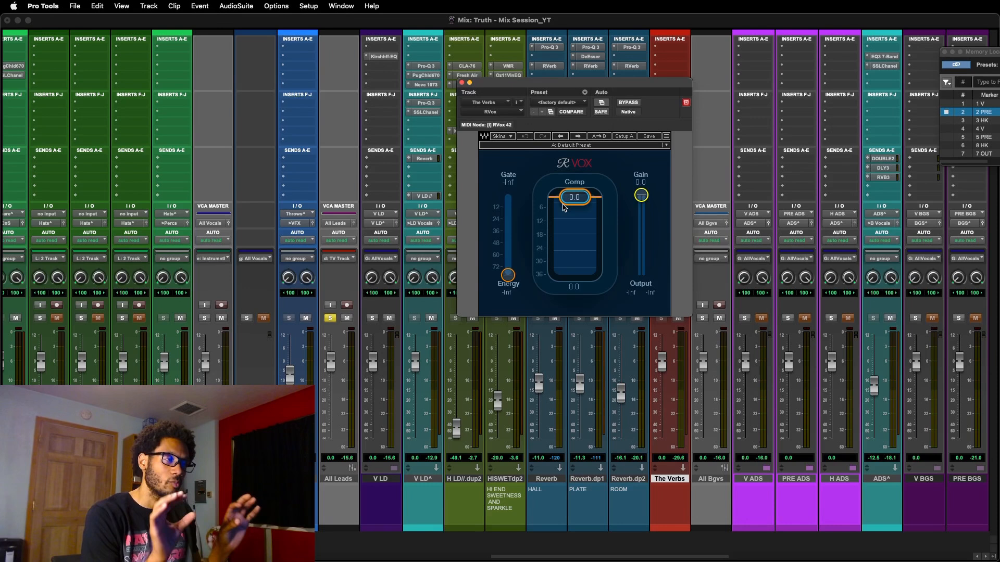
{"action": "key", "text": "space"}
{"action": "left_click_drag", "start_coordinate": [563, 207], "coordinate": [563, 211]}
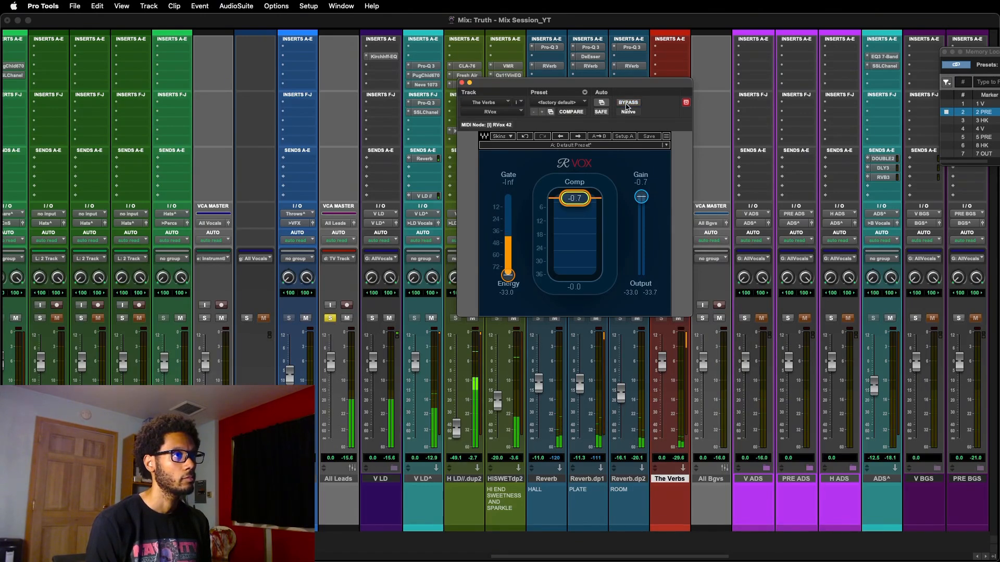
{"action": "key", "text": "super+w"}
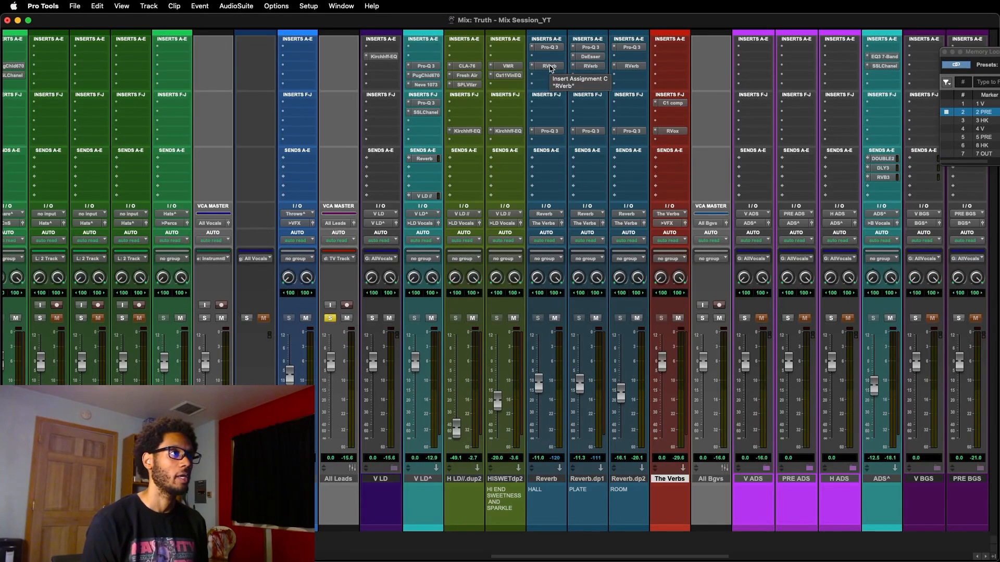
Step: Bypass RVerb on the hall, plate and room reverb tracks, and insert a stereo TrueVerb on the hall track
{"action": "left_click", "coordinate": [550, 67], "text": "super"}
{"action": "left_click", "coordinate": [591, 68], "text": "super"}
{"action": "left_click", "coordinate": [625, 68], "text": "super"}
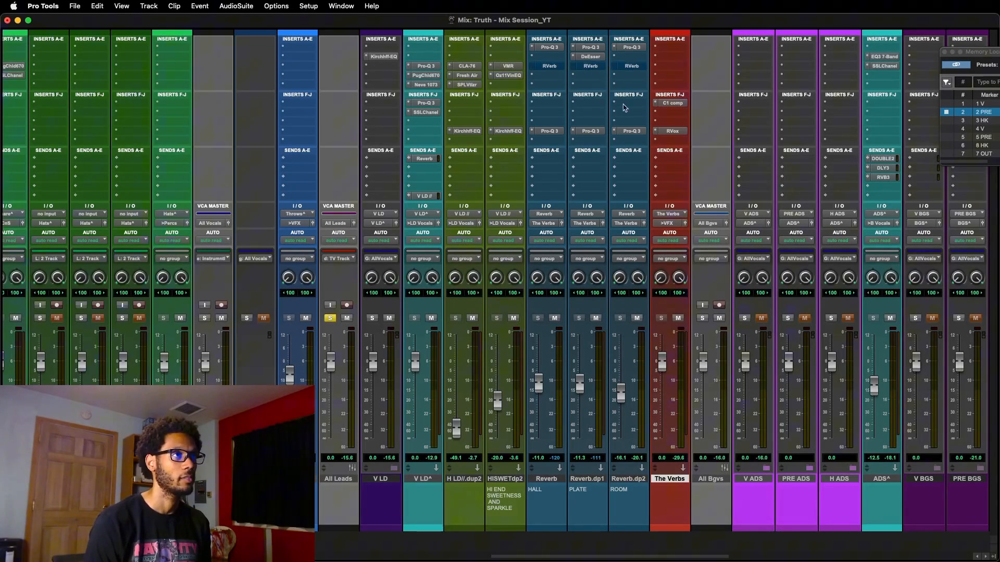
{"action": "left_click", "coordinate": [552, 76]}
{"action": "type", "text": "truever"}
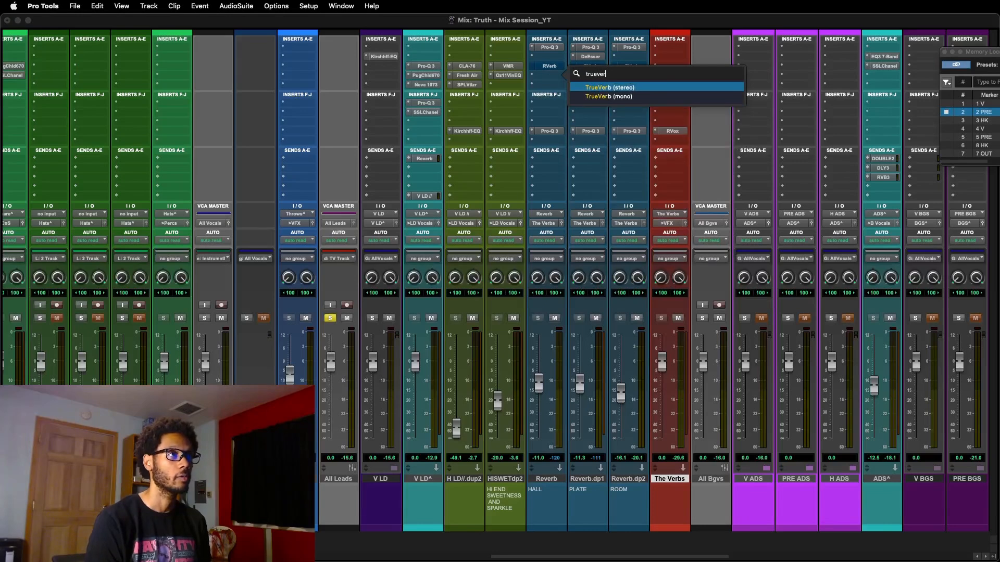
{"action": "key", "text": "Return"}
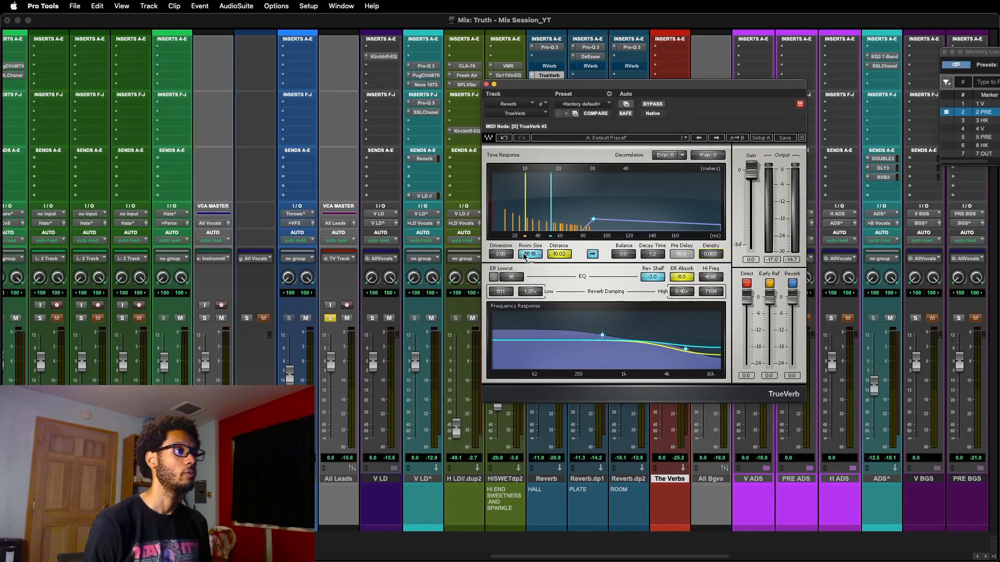
Step: Compare TrueVerb's Dimension at 1.00 and 3.99 using undo and redo, including during playback, finishing on 1.00
{"action": "left_click_drag", "start_coordinate": [500, 255], "coordinate": [618, 266]}
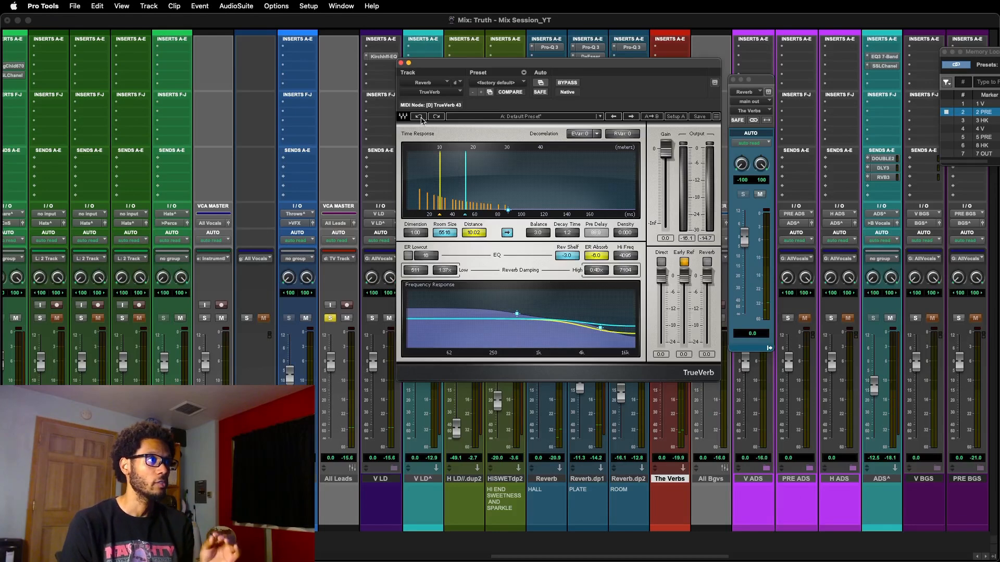
{"action": "left_click", "coordinate": [437, 117]}
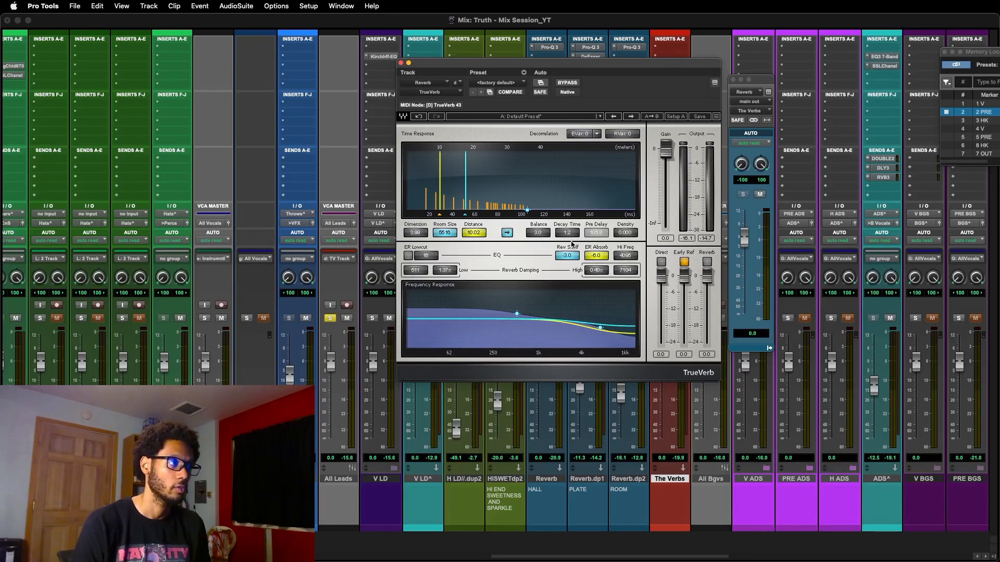
{"action": "left_click", "coordinate": [417, 117]}
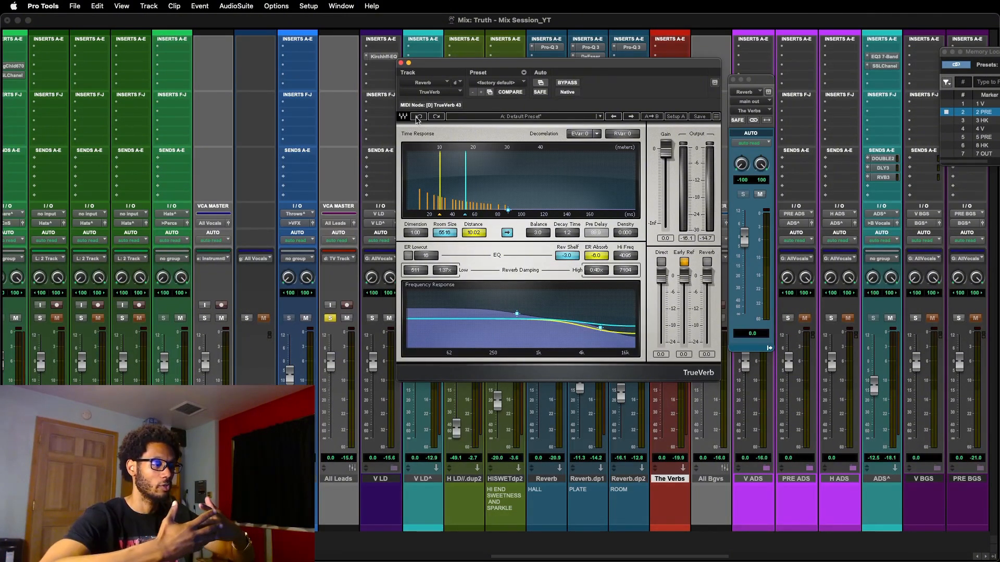
{"action": "key", "text": "space"}
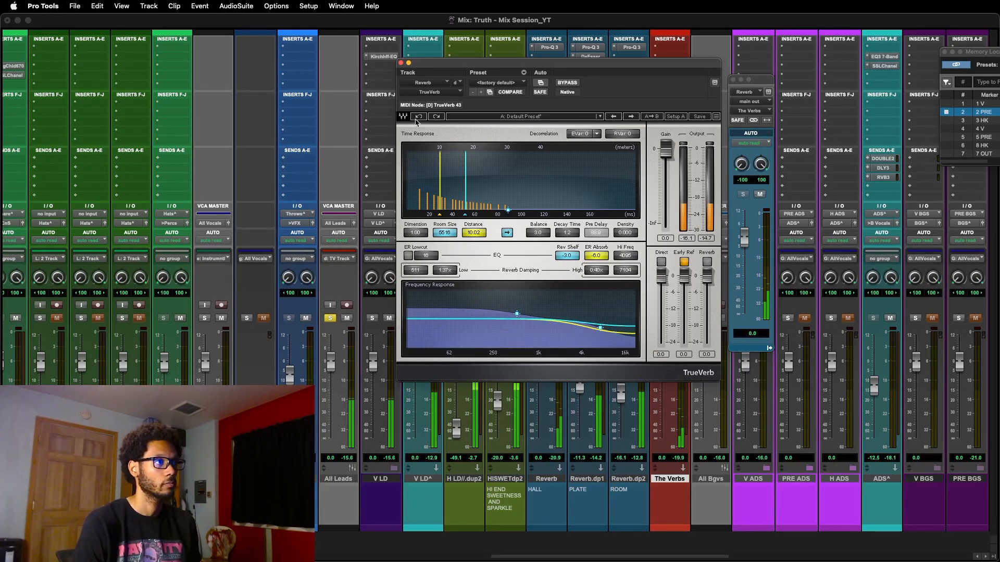
{"action": "left_click", "coordinate": [436, 117]}
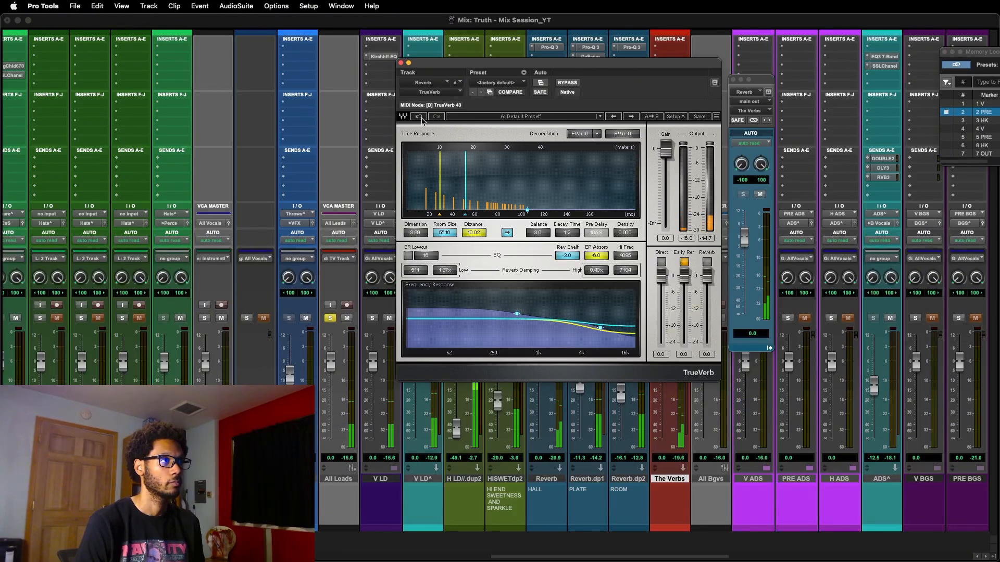
{"action": "left_click", "coordinate": [423, 119]}
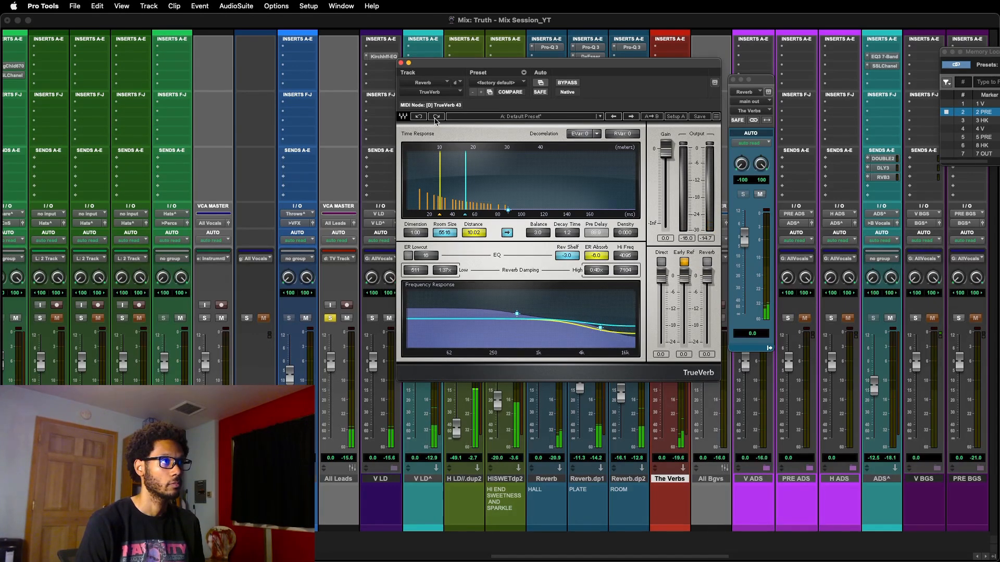
{"action": "left_click", "coordinate": [436, 118]}
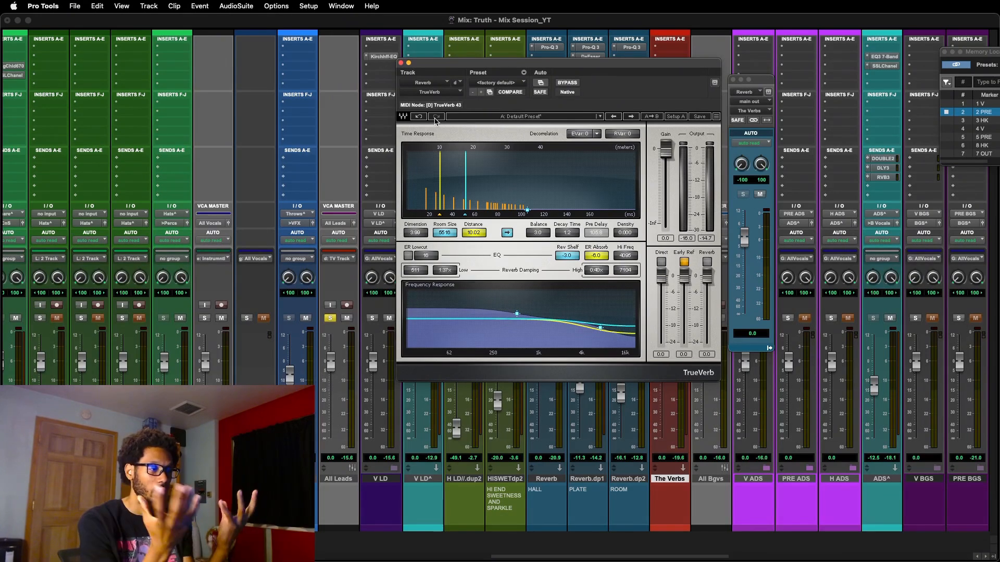
{"action": "left_click", "coordinate": [416, 118]}
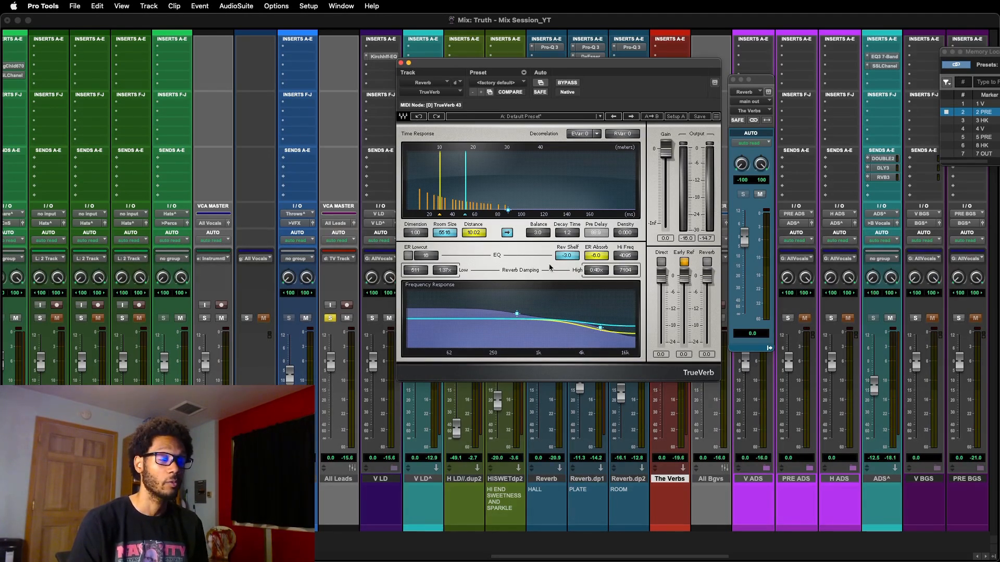
Step: During playback, try TrueVerb Room Sizes between 50 and 20000 and a Dimension of 3.99, and undo the last two changes
{"action": "mouse_move", "coordinate": [665, 284]}
{"action": "left_mouse_down"}
{"action": "mouse_move", "coordinate": [439, 234]}
{"action": "mouse_move", "coordinate": [302, 399]}
{"action": "left_mouse_up"}
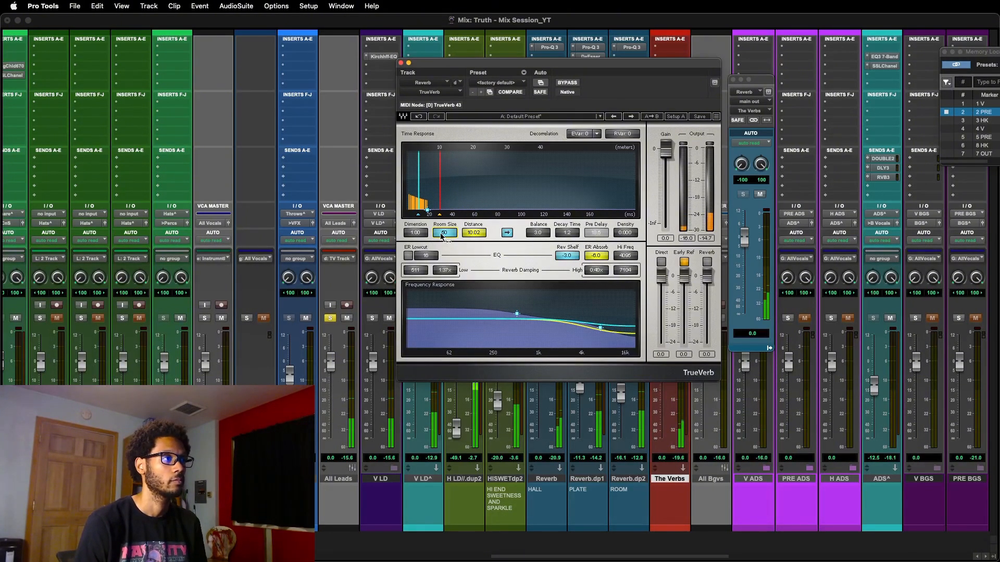
{"action": "left_click_drag", "start_coordinate": [442, 236], "coordinate": [468, 105]}
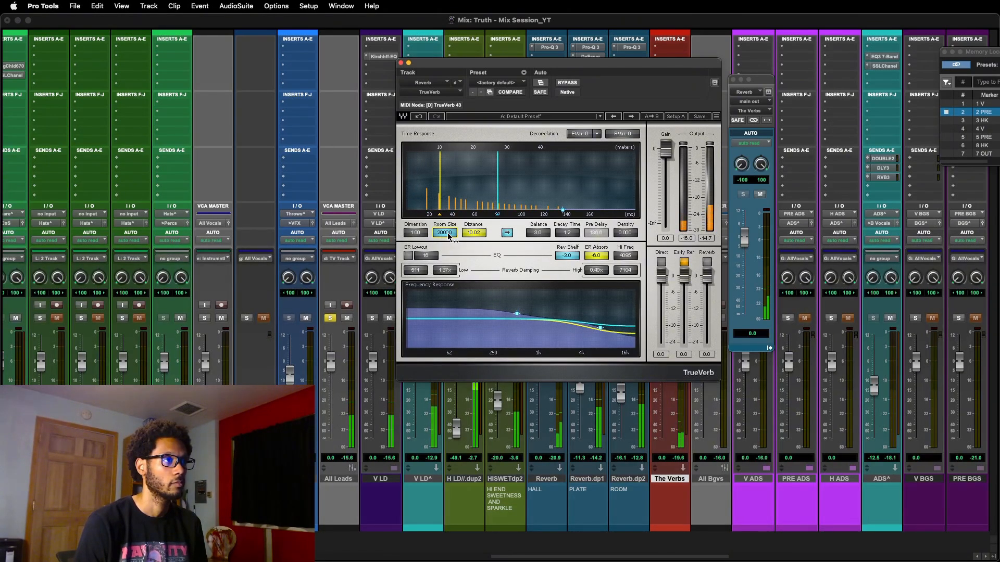
{"action": "left_click_drag", "start_coordinate": [448, 235], "coordinate": [449, 354]}
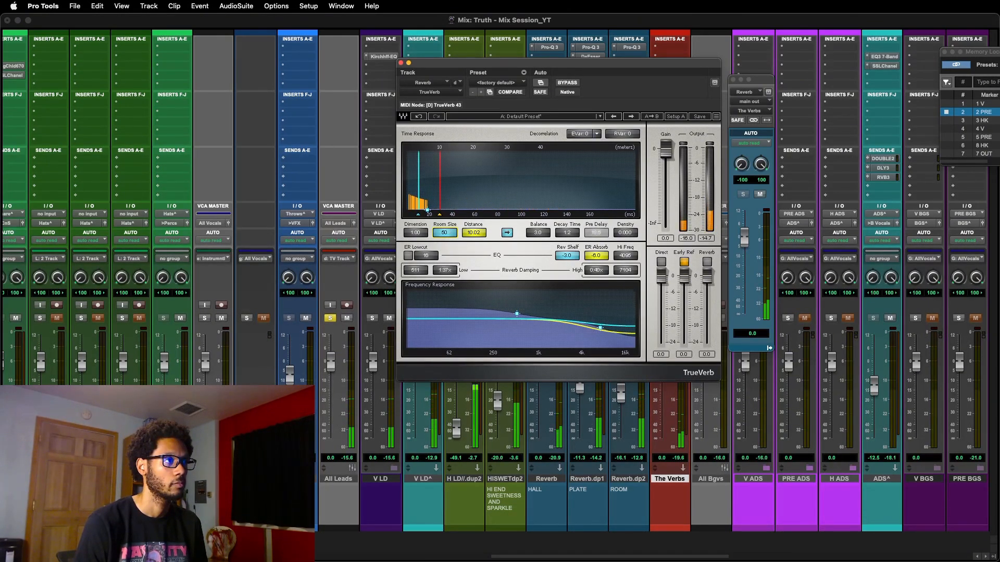
{"action": "left_click_drag", "start_coordinate": [417, 234], "coordinate": [416, 177]}
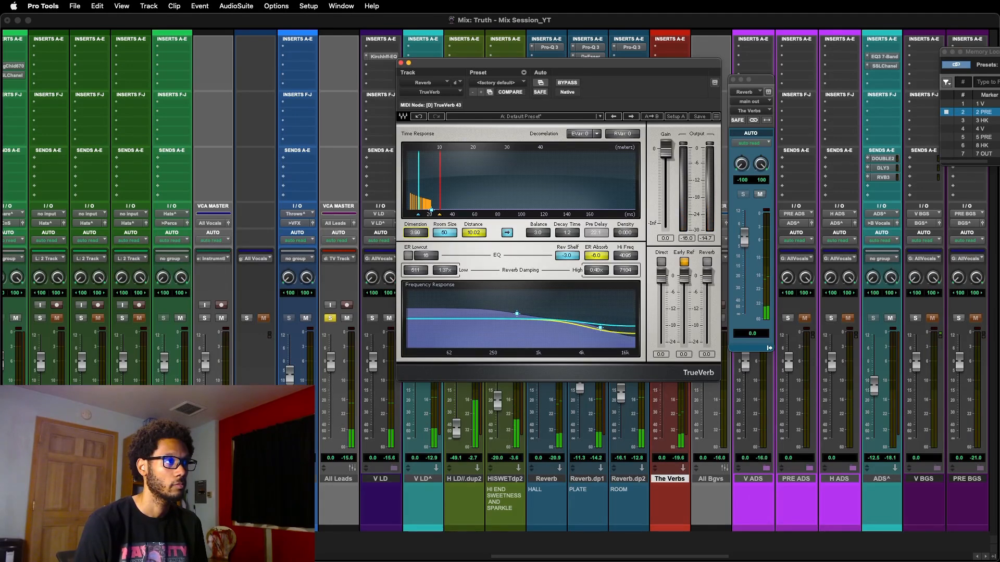
{"action": "left_click", "coordinate": [419, 116]}
{"action": "left_click", "coordinate": [418, 116]}
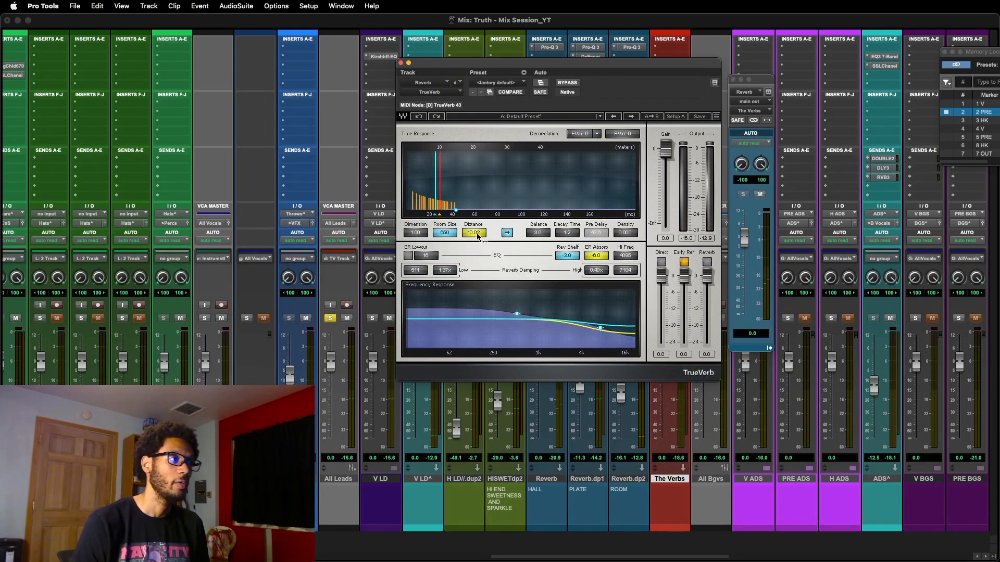
Step: Try a TrueVerb Distance of 0.50, reset it to its default, and raise it to 40.00 during playback
{"action": "mouse_move", "coordinate": [477, 236]}
{"action": "left_mouse_down"}
{"action": "mouse_move", "coordinate": [526, 236]}
{"action": "mouse_move", "coordinate": [427, 236]}
{"action": "left_mouse_up"}
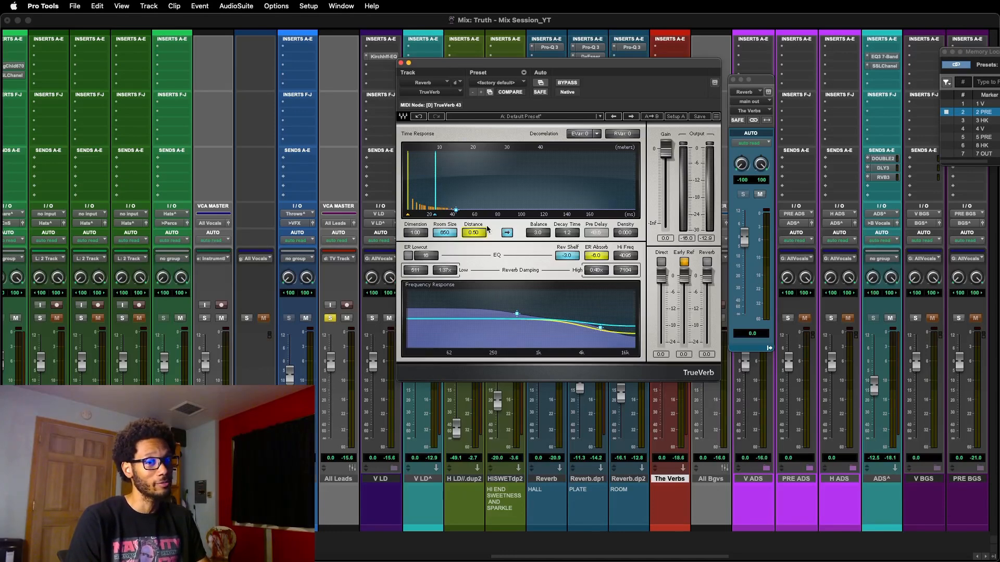
{"action": "left_click", "coordinate": [473, 235], "text": "alt"}
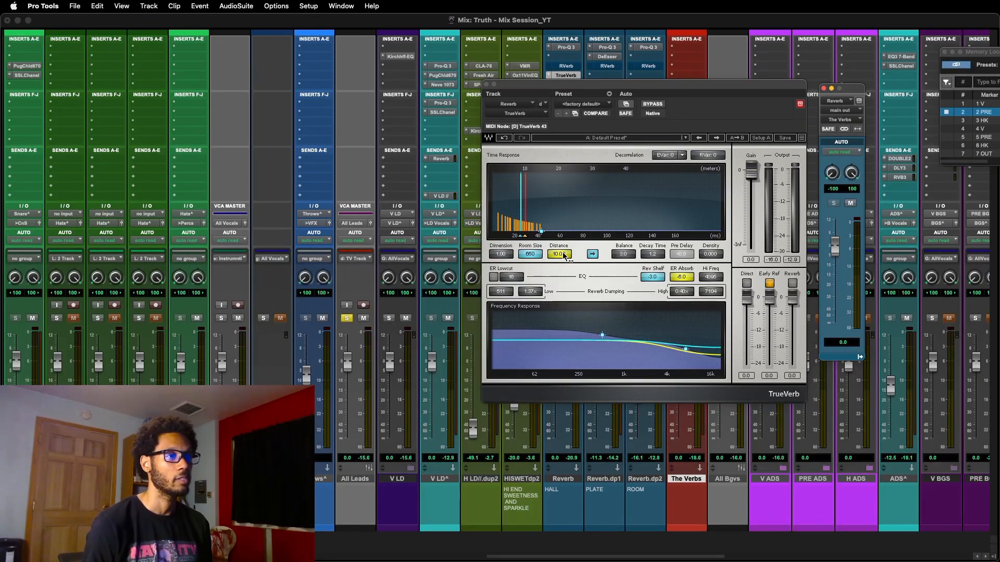
{"action": "key", "text": "space"}
{"action": "mouse_move", "coordinate": [564, 254]}
{"action": "left_mouse_down"}
{"action": "mouse_move", "coordinate": [524, 254]}
{"action": "mouse_move", "coordinate": [559, 202]}
{"action": "left_mouse_up"}
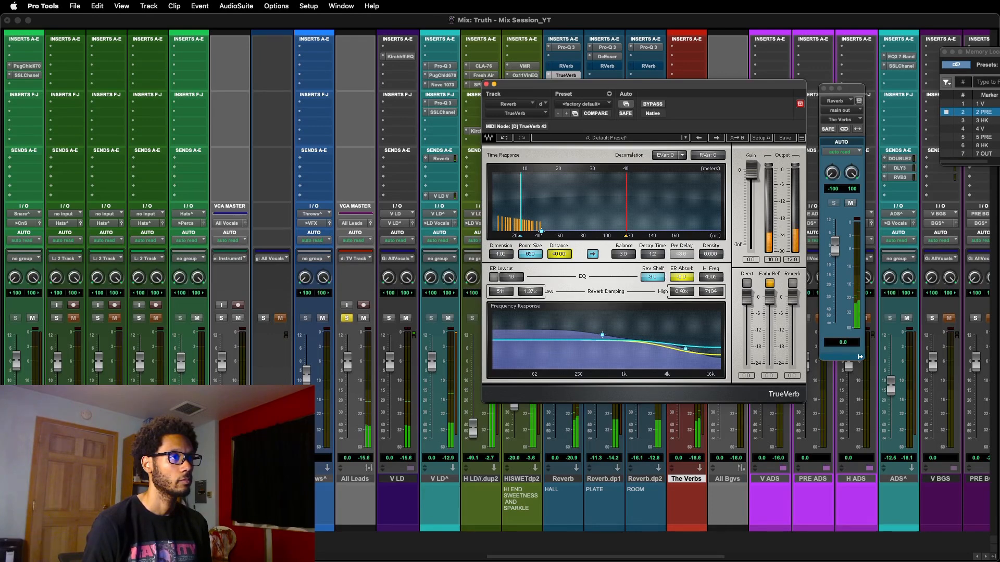
Step: Enable TrueVerb's Reverb section, adjust its Balance, and try a Density of 1.000 before lowering it again
{"action": "left_click", "coordinate": [792, 283]}
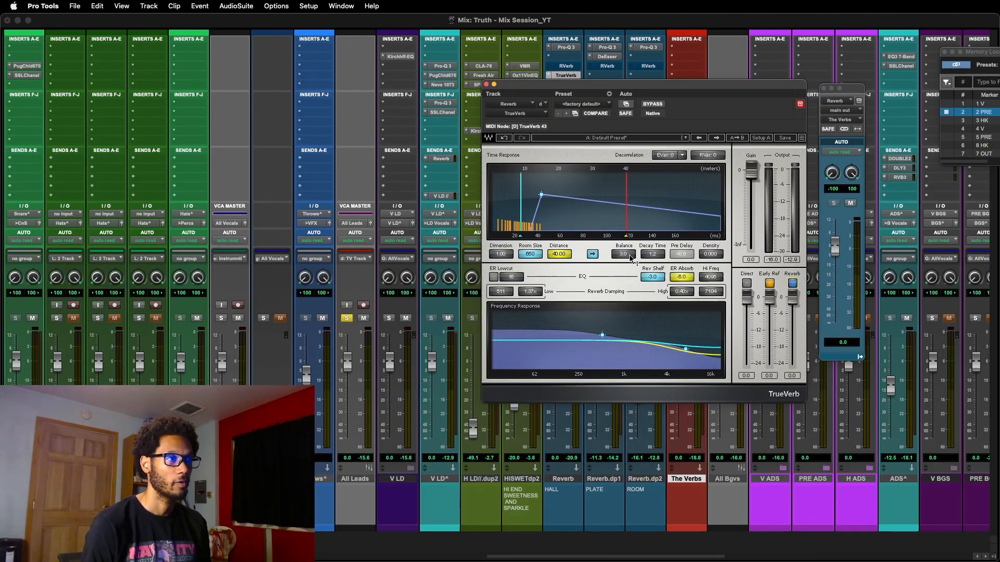
{"action": "left_click_drag", "start_coordinate": [630, 259], "coordinate": [660, 254]}
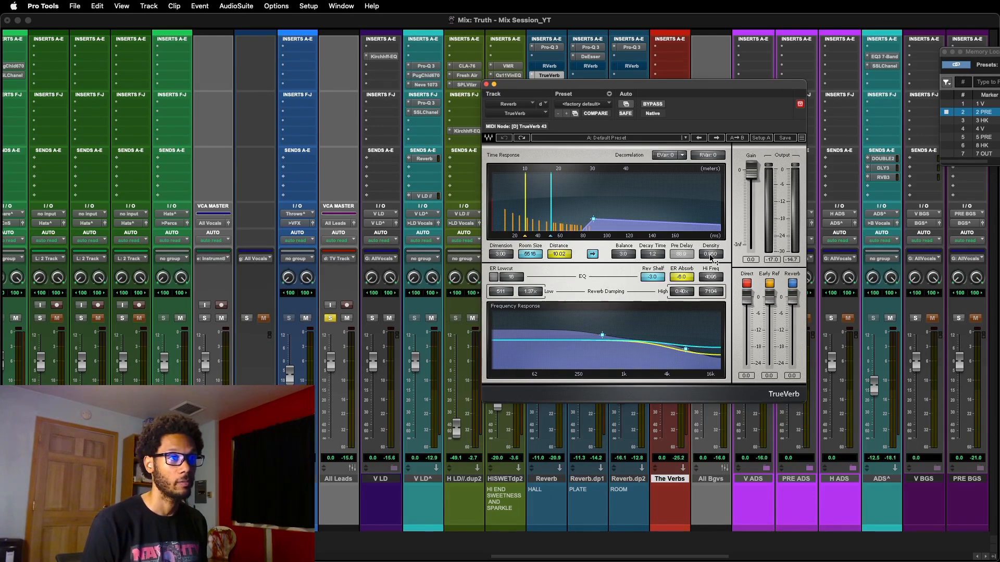
{"action": "left_click_drag", "start_coordinate": [711, 255], "coordinate": [710, 238]}
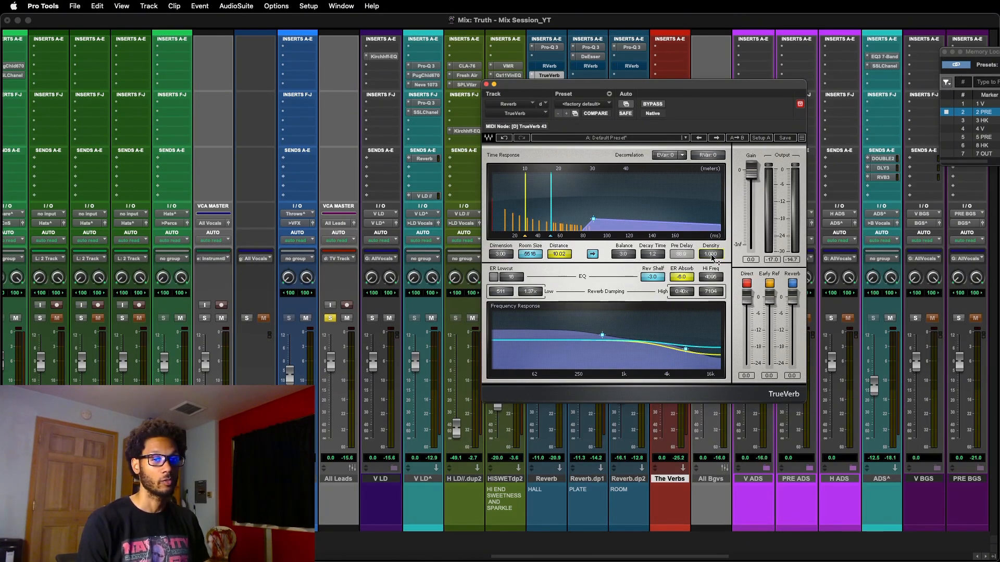
{"action": "left_click_drag", "start_coordinate": [711, 255], "coordinate": [711, 291]}
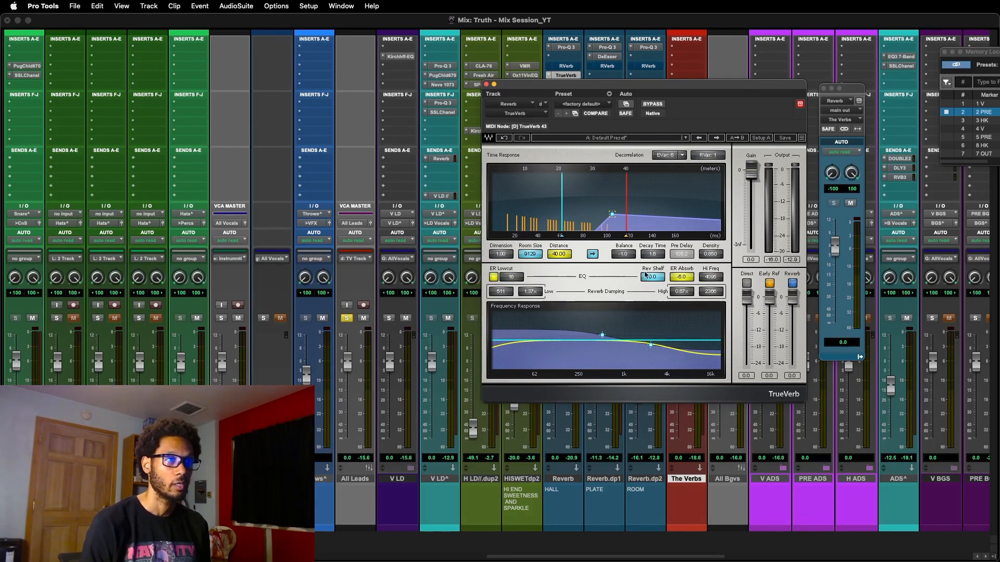
Step: In the Escape - Swole Mix 1.1_YT session, examine the LV FX sends, the reverb and delay returns, and the Pro-Q 3 on VERBFADE
{"action": "left_click", "coordinate": [286, 41]}
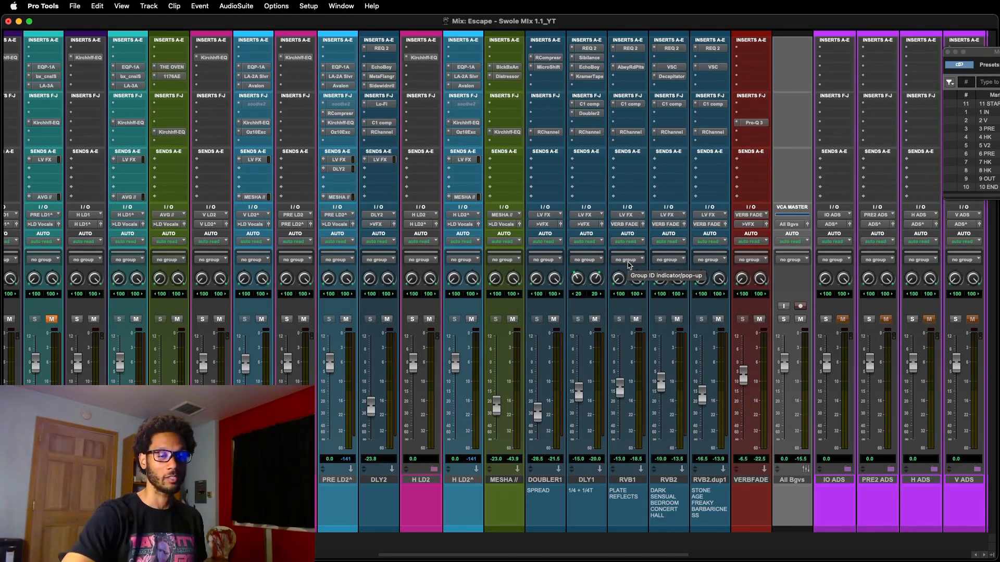
{"action": "scroll", "coordinate": [635, 345], "scroll_direction": "right", "scroll_amount": 1}
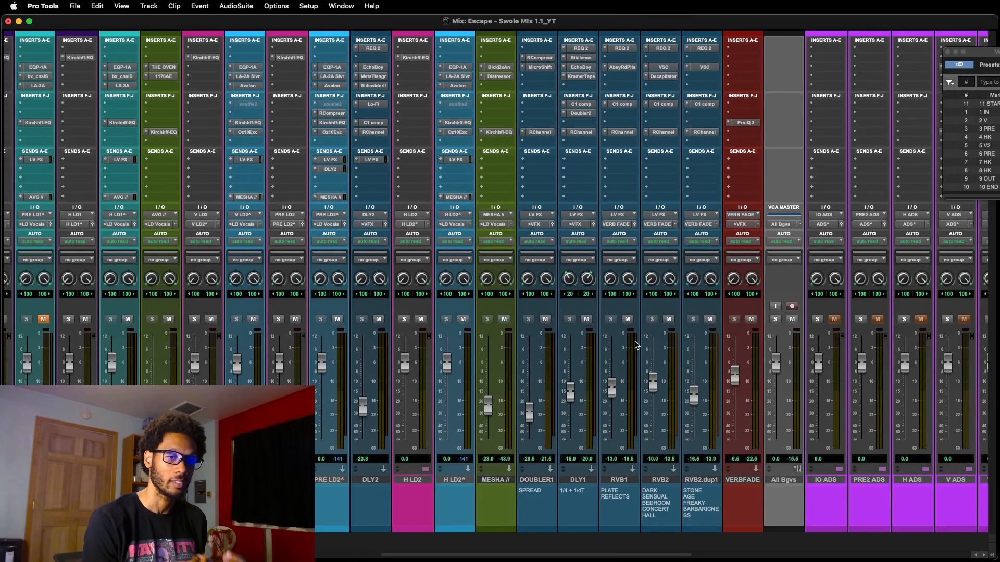
{"action": "scroll", "coordinate": [635, 344], "scroll_direction": "left", "scroll_amount": 10}
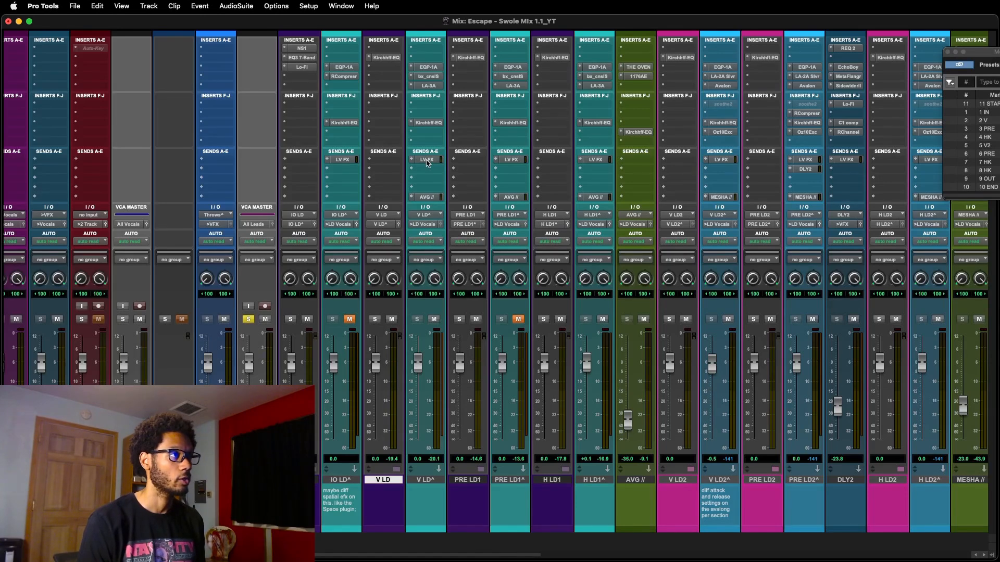
{"action": "scroll", "coordinate": [343, 198], "scroll_direction": "right", "scroll_amount": 4}
{"action": "scroll", "coordinate": [236, 170], "scroll_direction": "left", "scroll_amount": 6}
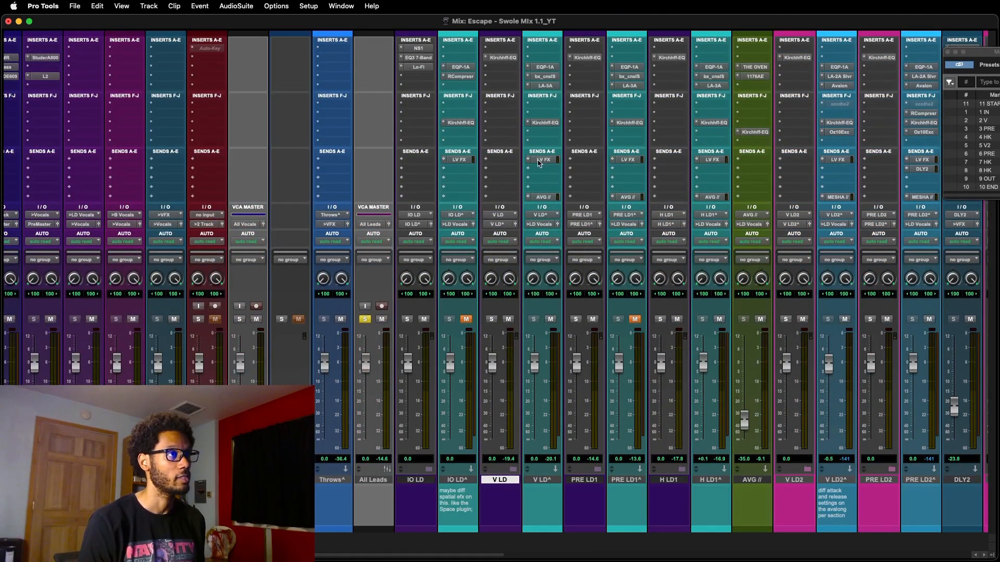
{"action": "scroll", "coordinate": [536, 170], "scroll_direction": "right", "scroll_amount": 12}
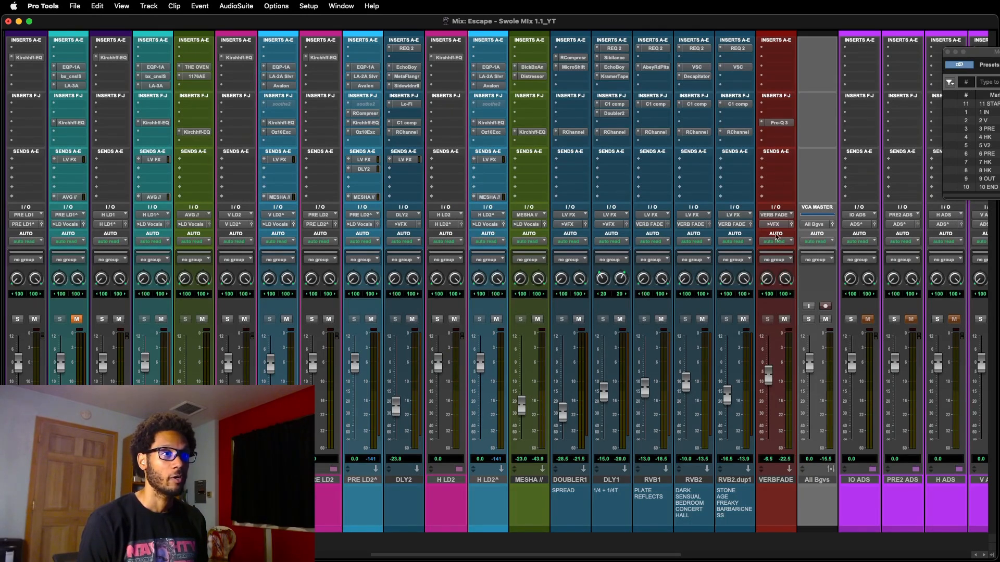
{"action": "left_click", "coordinate": [778, 123]}
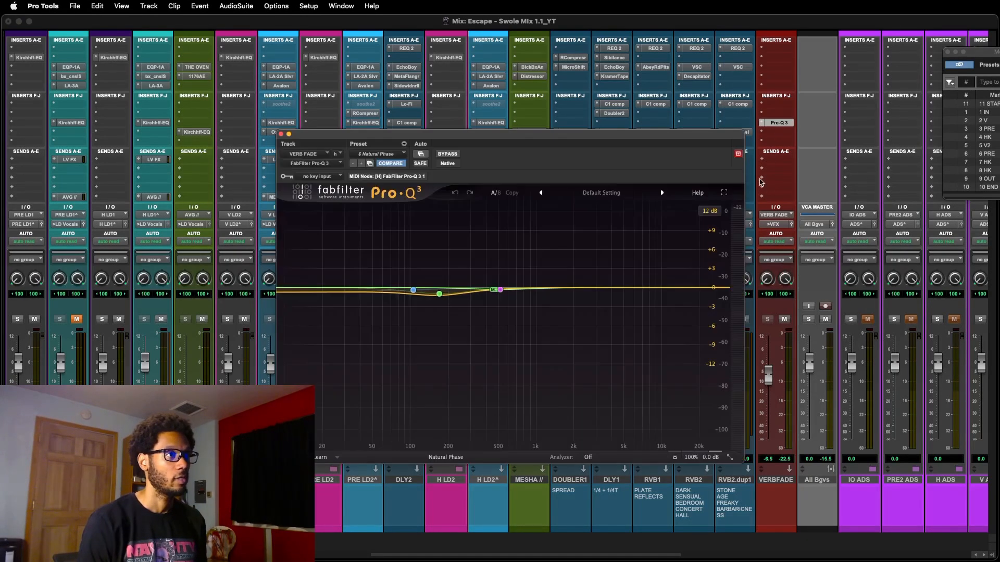
{"action": "left_click", "coordinate": [778, 122]}
{"action": "scroll", "coordinate": [678, 204], "scroll_direction": "left", "scroll_amount": 3}
{"action": "scroll", "coordinate": [622, 417], "scroll_direction": "right", "scroll_amount": 3}
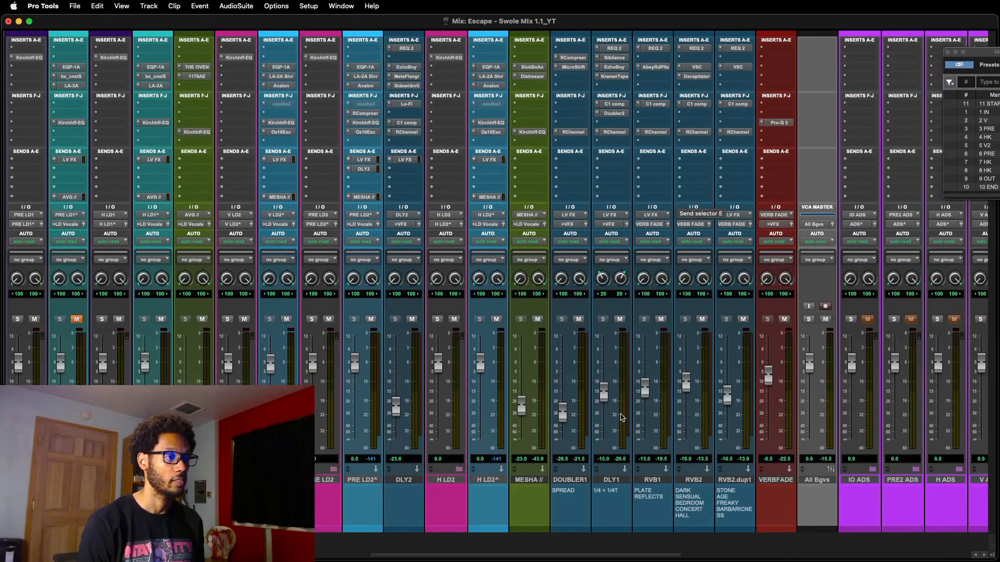
Step: Select the effect tracks from DOUBLER1 through RVB2.dup1 and mute them all
{"action": "left_click", "coordinate": [574, 479]}
{"action": "left_click", "coordinate": [724, 480], "text": "shift"}
{"action": "key", "text": "shift+m"}
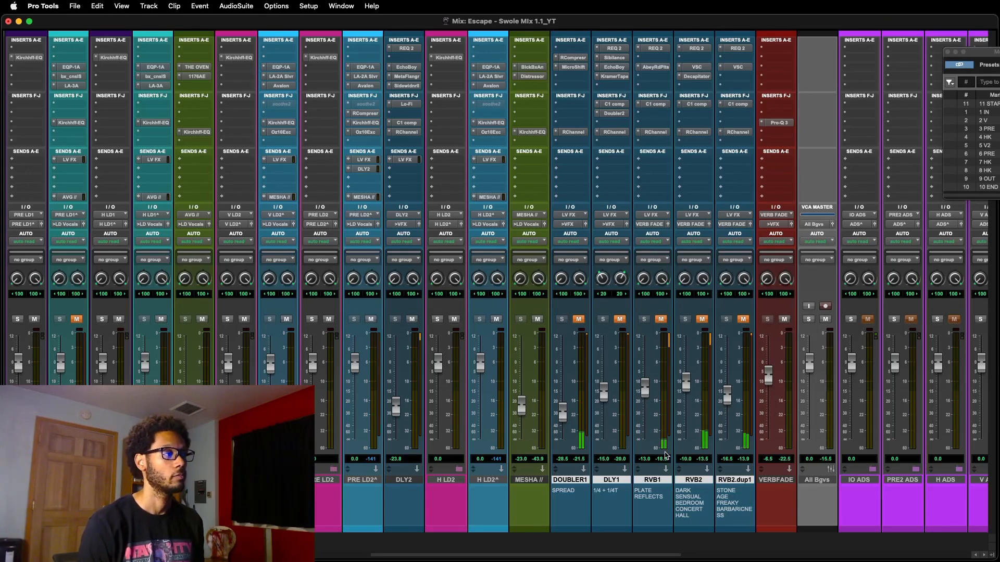
Step: Reselect the effect tracks from DOUBLER1 through RVB2.dup1 and unmute them all
{"action": "scroll", "coordinate": [672, 461], "scroll_direction": "right", "scroll_amount": 1}
{"action": "scroll", "coordinate": [665, 456], "scroll_direction": "right", "scroll_amount": 3}
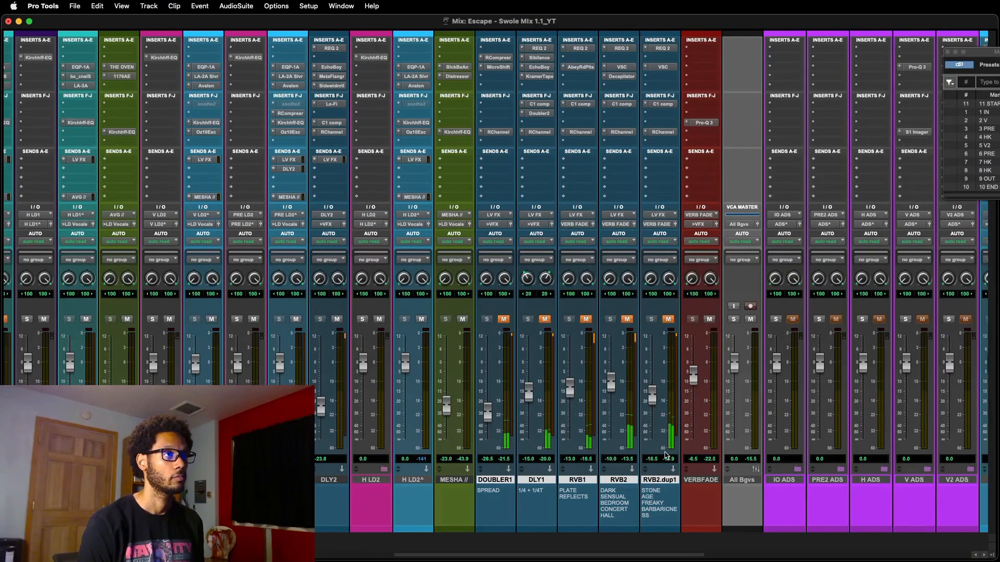
{"action": "left_click", "coordinate": [582, 481], "text": "super"}
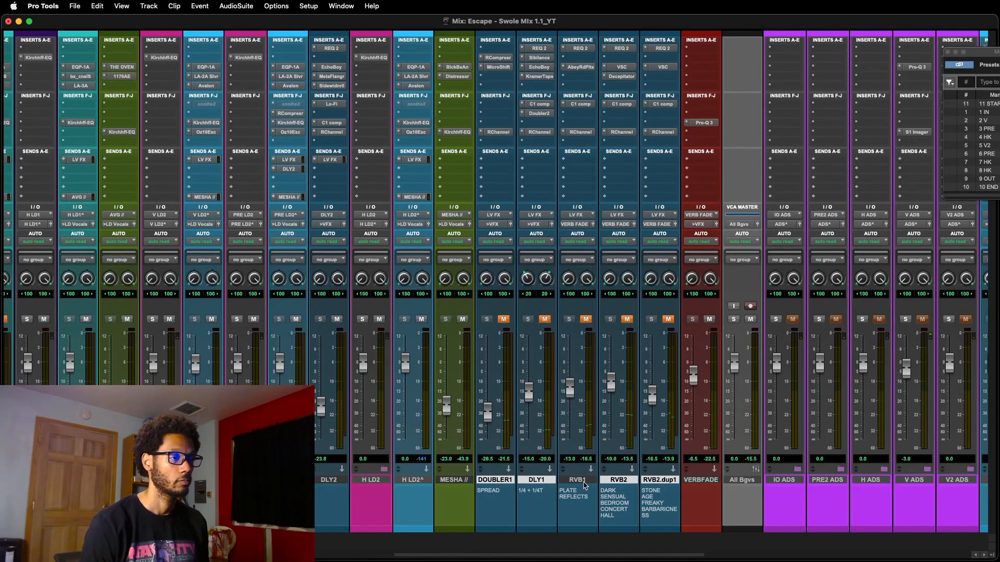
{"action": "left_click", "coordinate": [592, 482]}
{"action": "left_click", "coordinate": [662, 481], "text": "shift"}
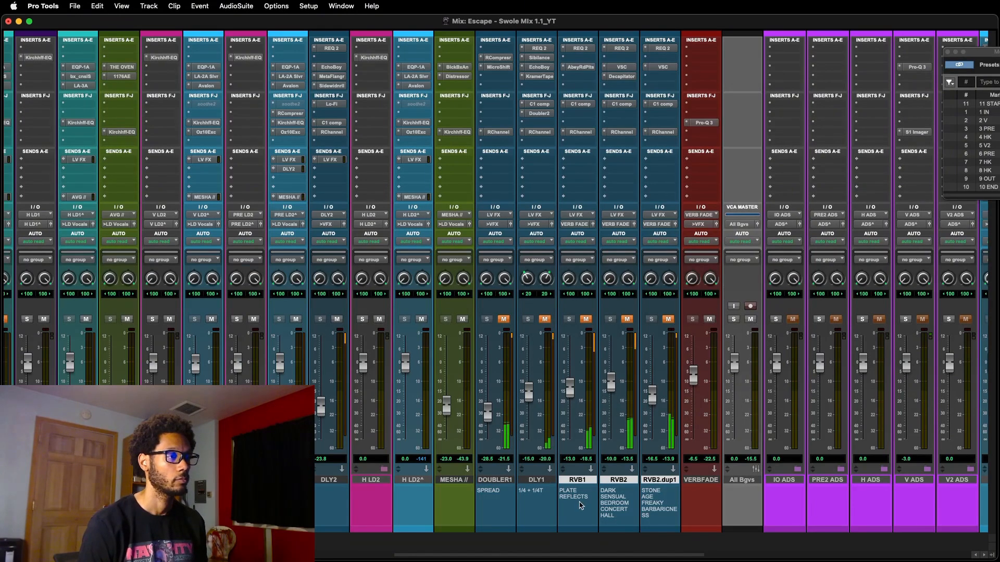
{"action": "left_click", "coordinate": [489, 481], "text": "shift"}
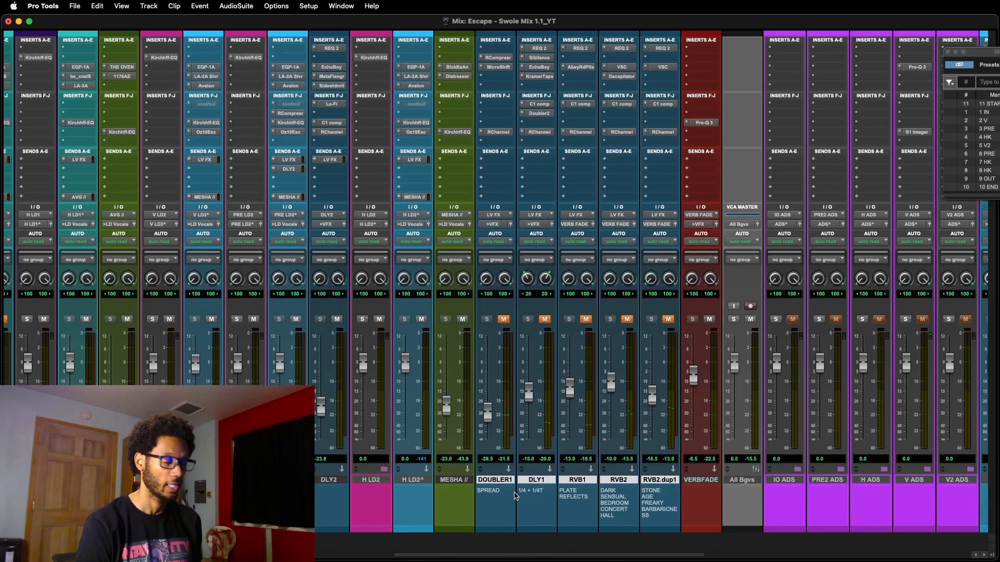
{"action": "key", "text": "shift+m"}
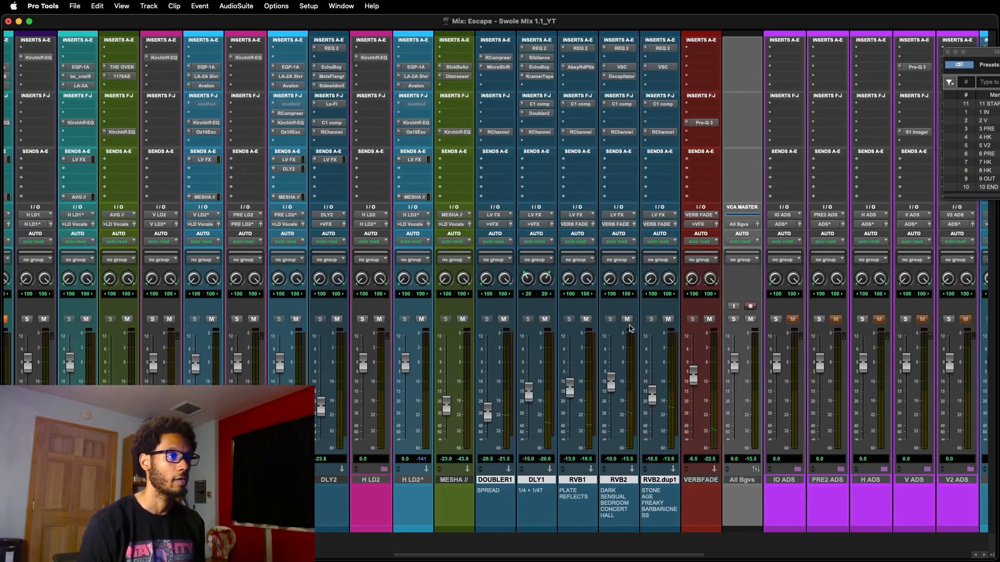
Step: Audition RVB1's Abbey Road Plates with the other effect tracks muted, trying its fader at +9.4, restoring -13.0, and comparing with RVB1 muted
{"action": "left_click", "coordinate": [580, 67]}
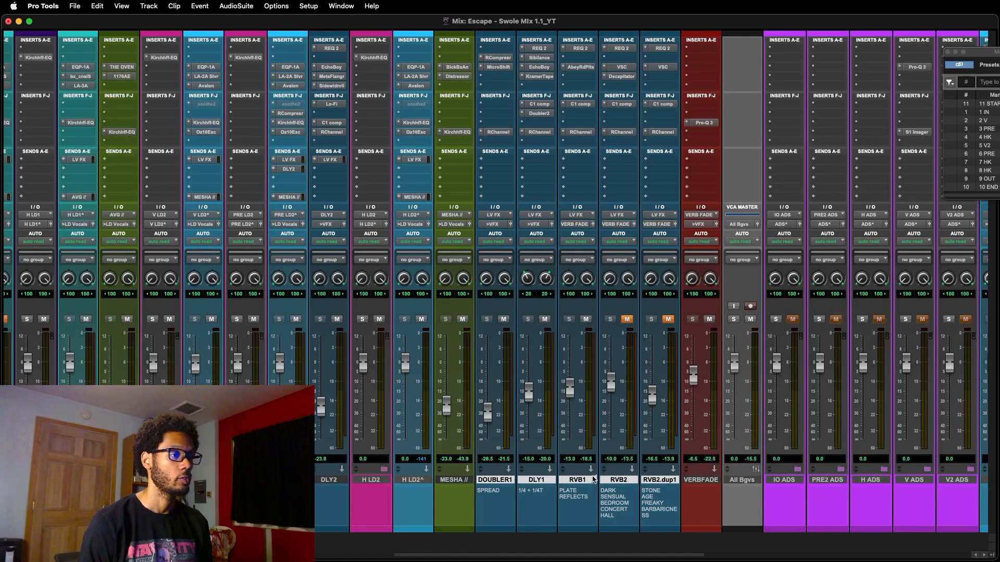
{"action": "key", "text": "super+w"}
{"action": "left_click", "coordinate": [584, 70]}
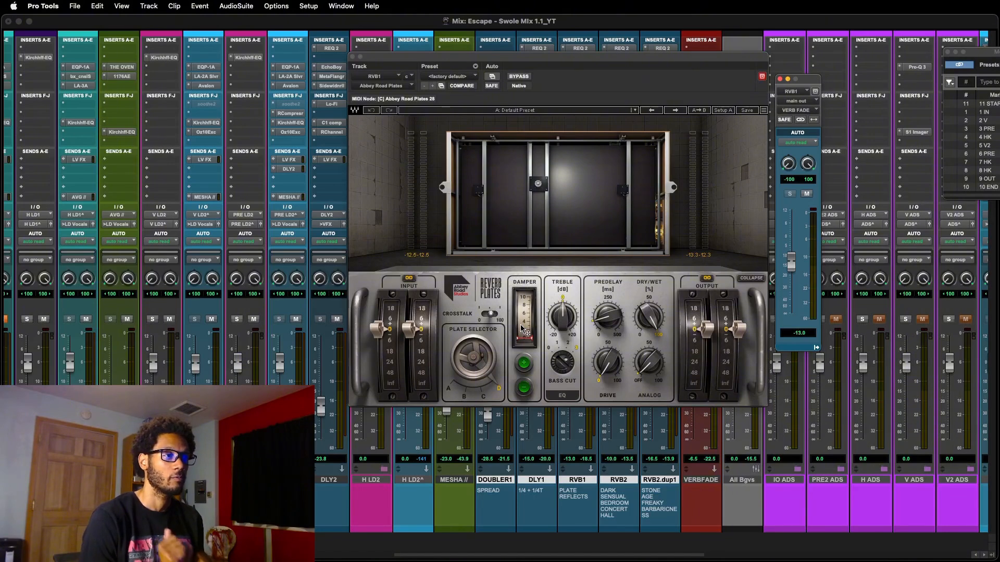
{"action": "key", "text": "space"}
{"action": "left_click_drag", "start_coordinate": [791, 263], "coordinate": [797, 215]}
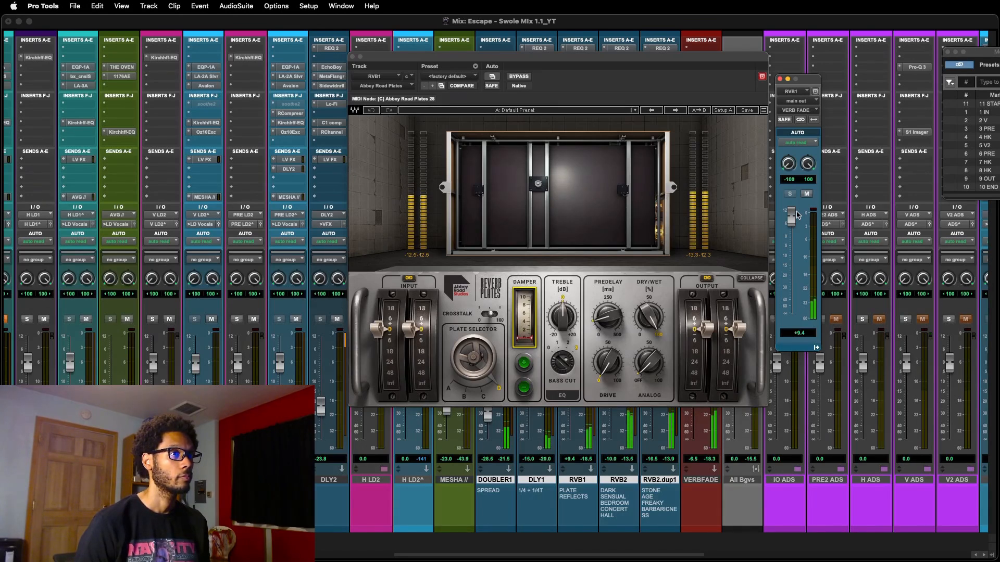
{"action": "key", "text": "space"}
{"action": "left_click_drag", "start_coordinate": [796, 215], "coordinate": [790, 262]}
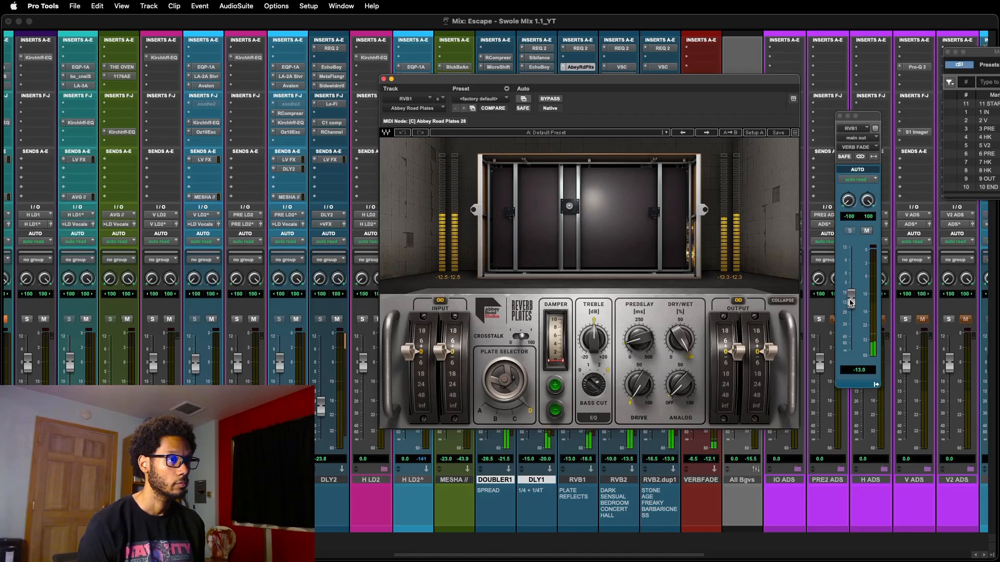
{"action": "left_click", "coordinate": [867, 232]}
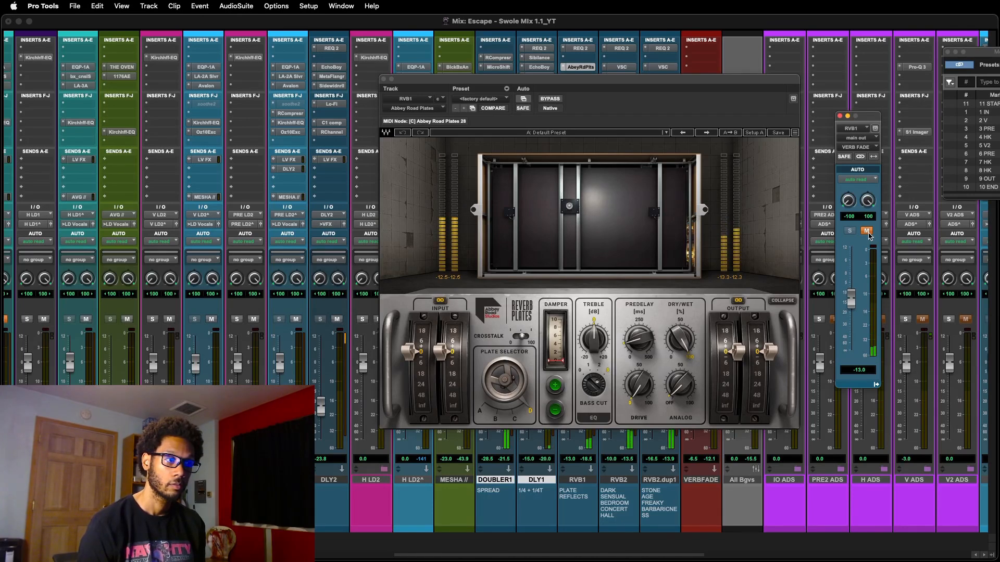
{"action": "left_click", "coordinate": [866, 231]}
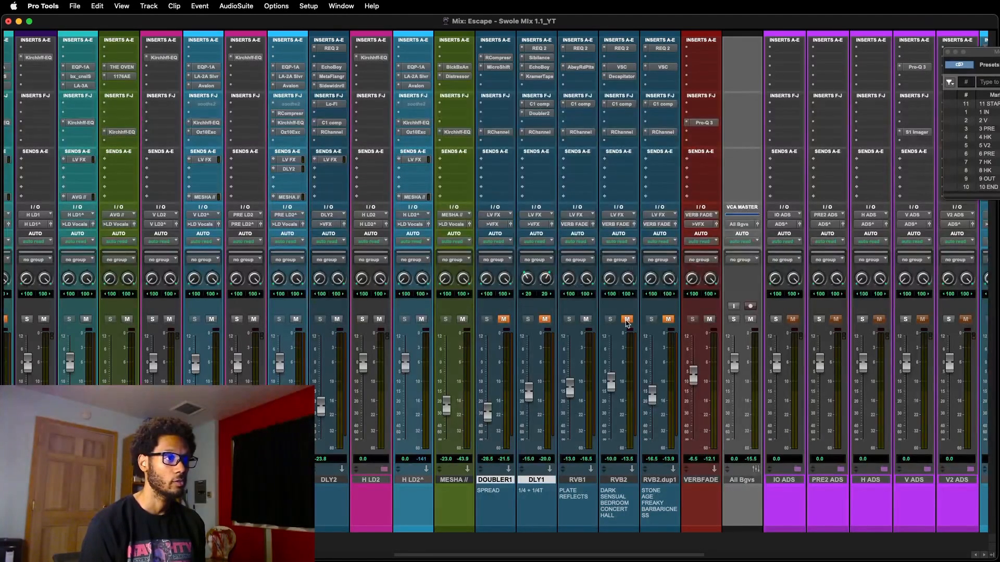
Step: Unmute RVB2 and audition its VerbSuite Classics reverb with the track fader raised to +6.9 during playback
{"action": "left_click", "coordinate": [626, 320]}
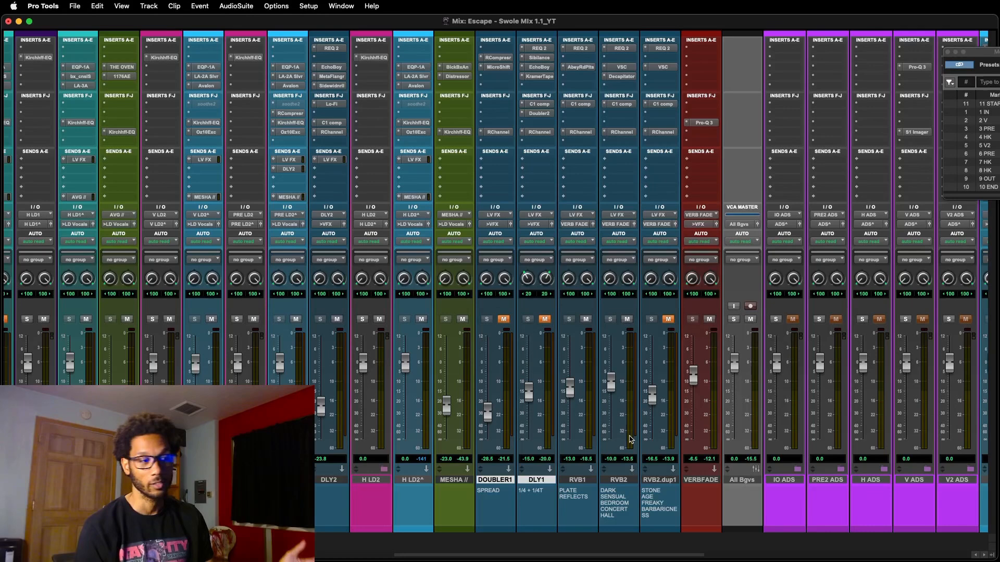
{"action": "left_click", "coordinate": [622, 67]}
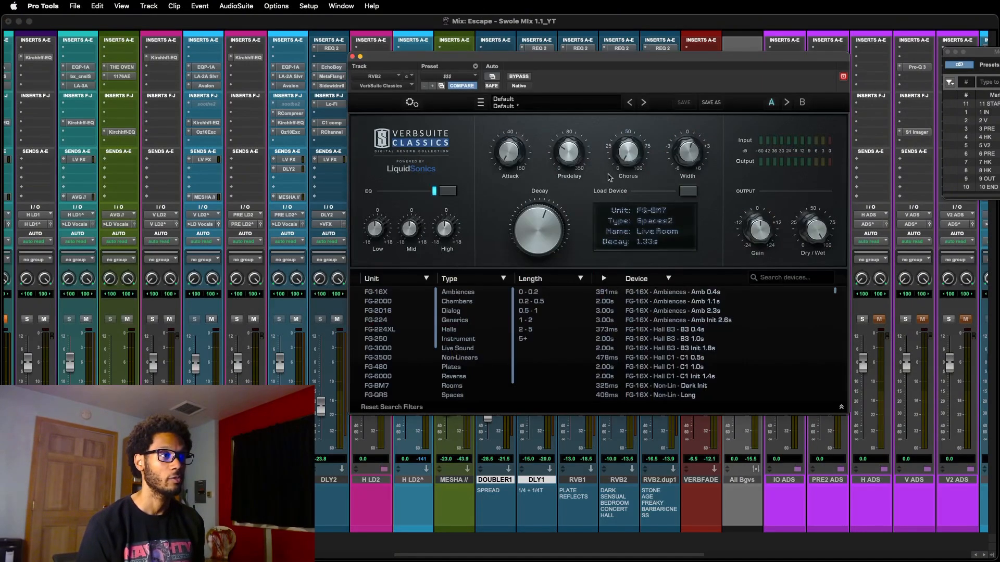
{"action": "left_click_drag", "start_coordinate": [640, 61], "coordinate": [632, 113]}
{"action": "left_click_drag", "start_coordinate": [723, 113], "coordinate": [472, 113]}
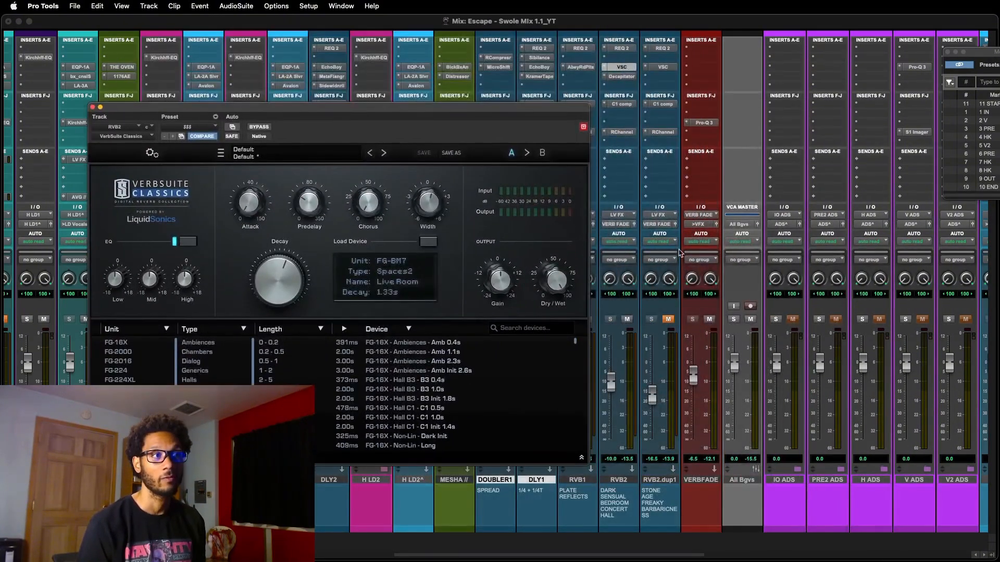
{"action": "left_click", "coordinate": [634, 225]}
{"action": "left_click_drag", "start_coordinate": [860, 261], "coordinate": [861, 253]}
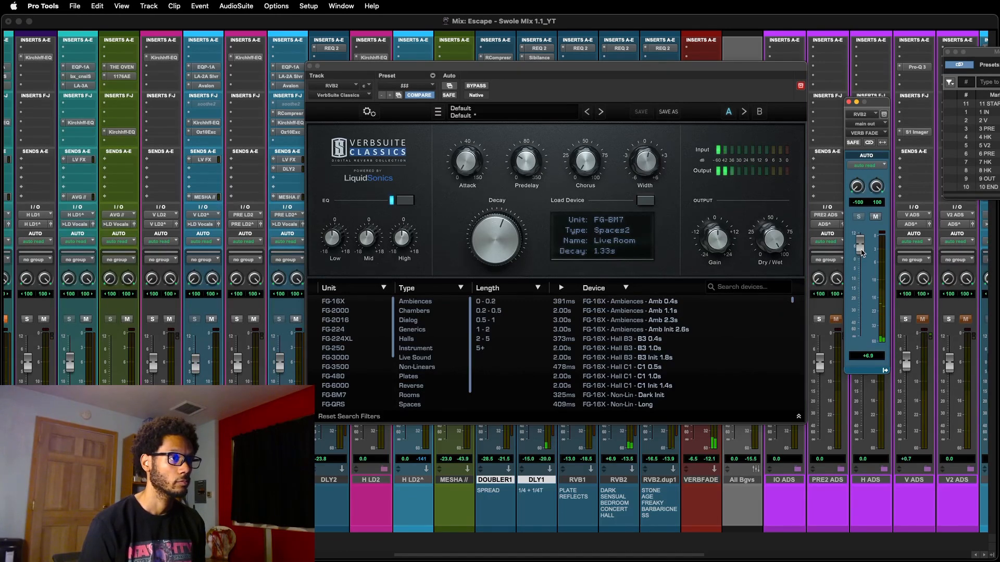
{"action": "key", "text": "alt+super+w"}
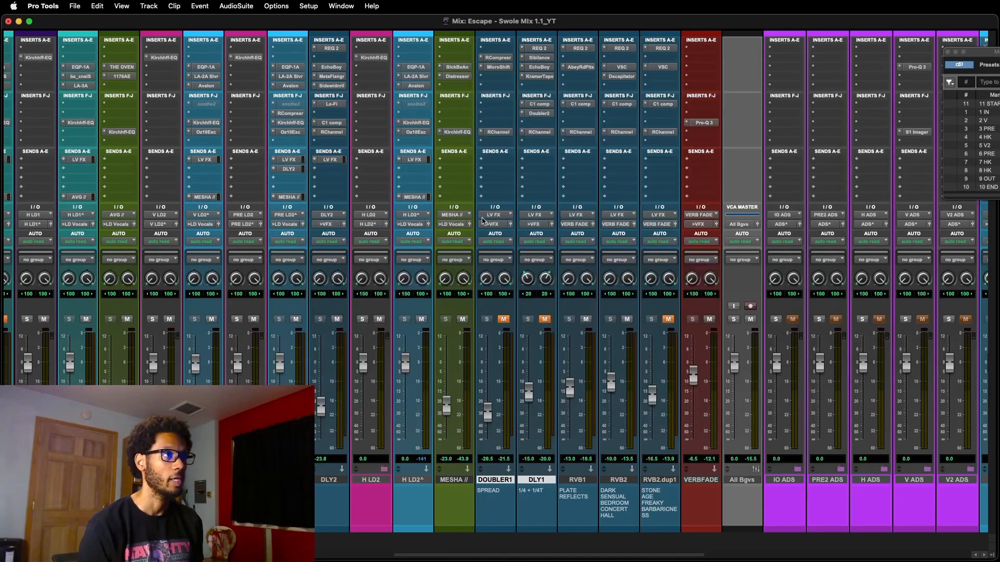
Step: Audition the Decapitator on RVB2 with the track fader raised to +4.5, comparing the effect bypassed and active
{"action": "left_click", "coordinate": [621, 77]}
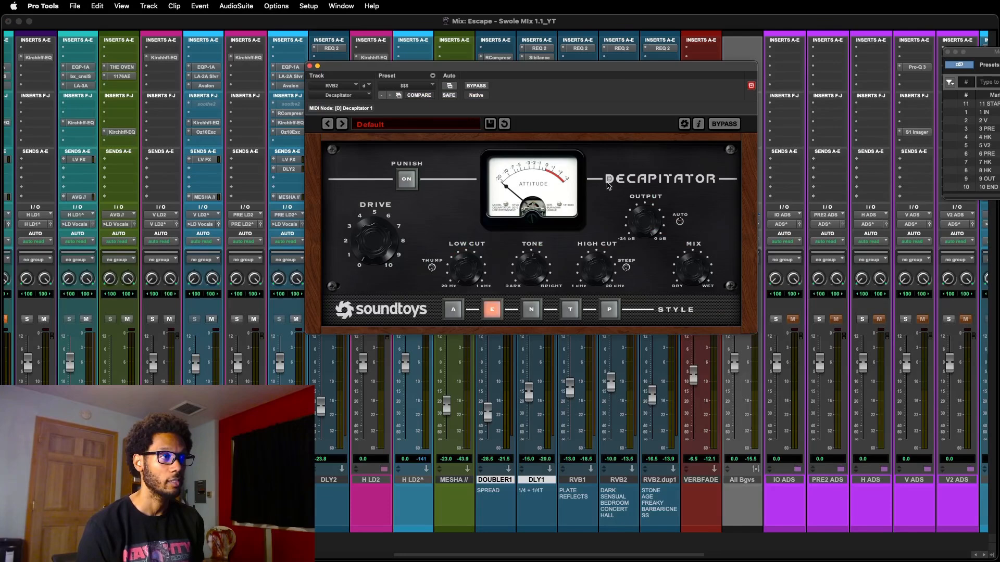
{"action": "left_click_drag", "start_coordinate": [614, 69], "coordinate": [625, 72]}
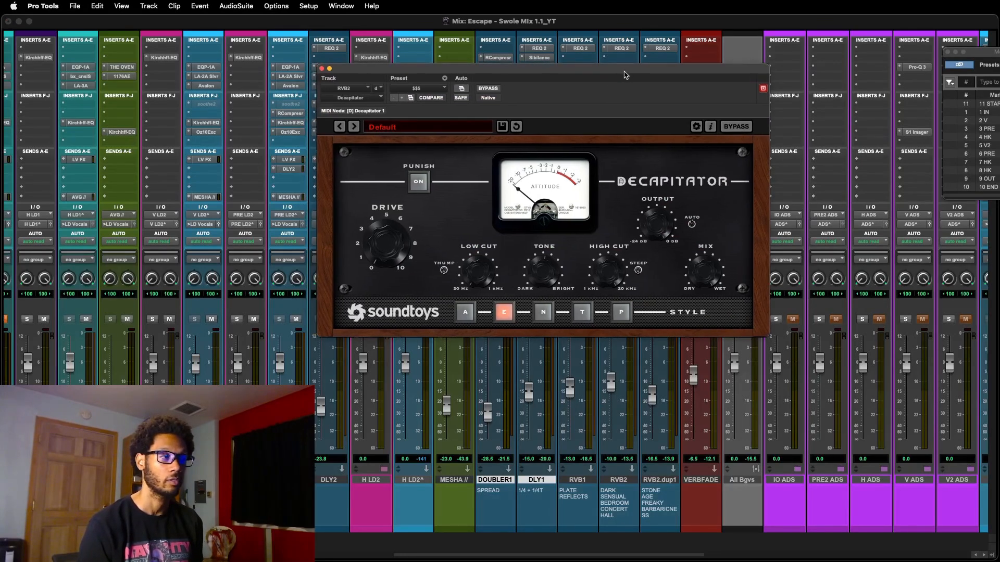
{"action": "scroll", "coordinate": [604, 391], "scroll_direction": "left", "scroll_amount": 5}
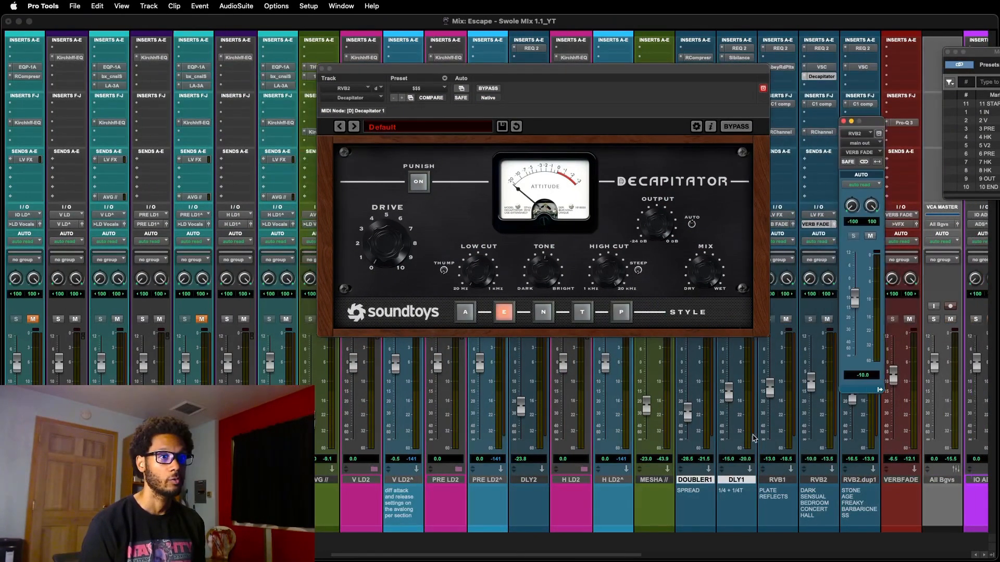
{"action": "scroll", "coordinate": [754, 436], "scroll_direction": "right", "scroll_amount": 3}
{"action": "left_click_drag", "start_coordinate": [745, 68], "coordinate": [778, 127]}
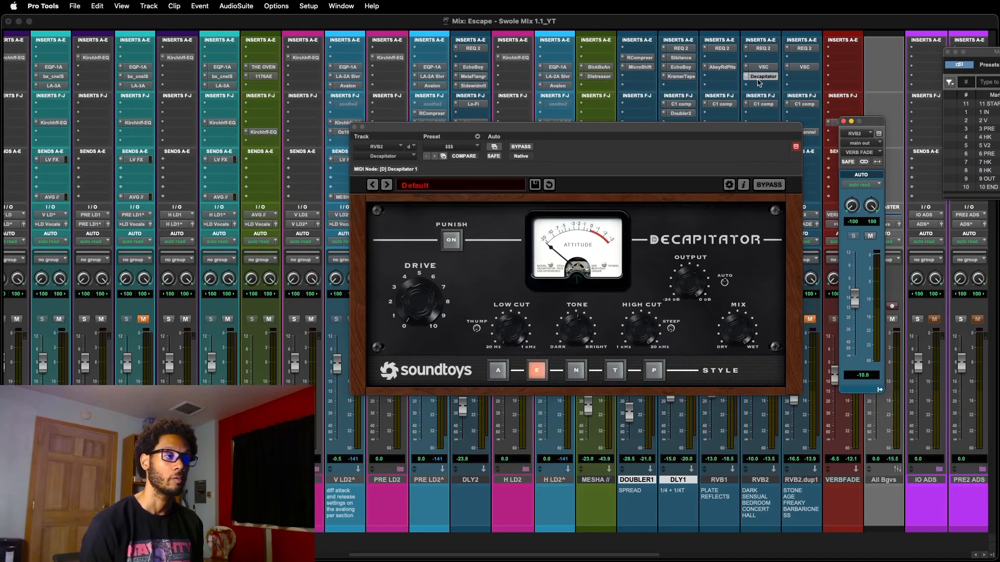
{"action": "left_click", "coordinate": [759, 77]}
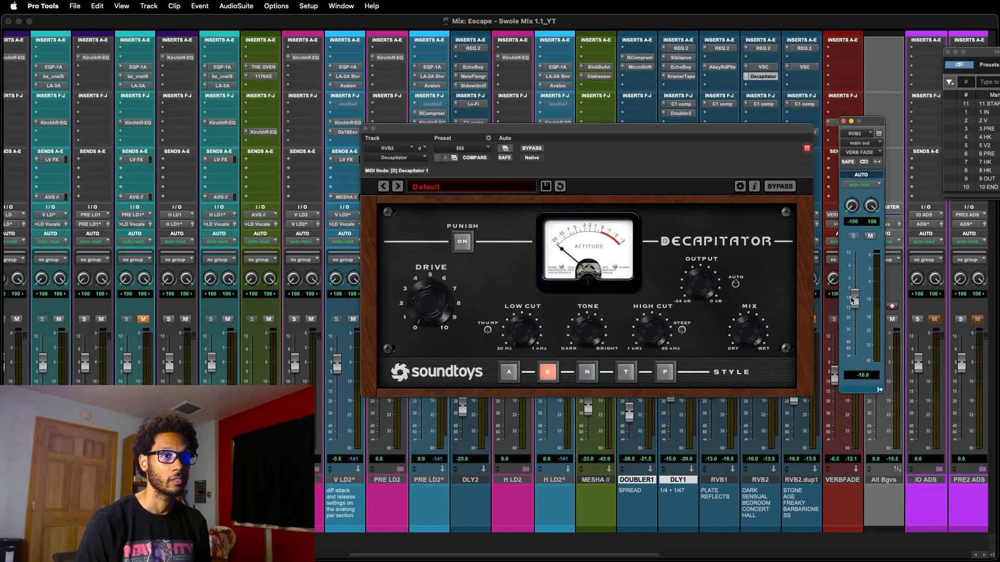
{"action": "left_click_drag", "start_coordinate": [855, 300], "coordinate": [865, 270]}
{"action": "key", "text": "space"}
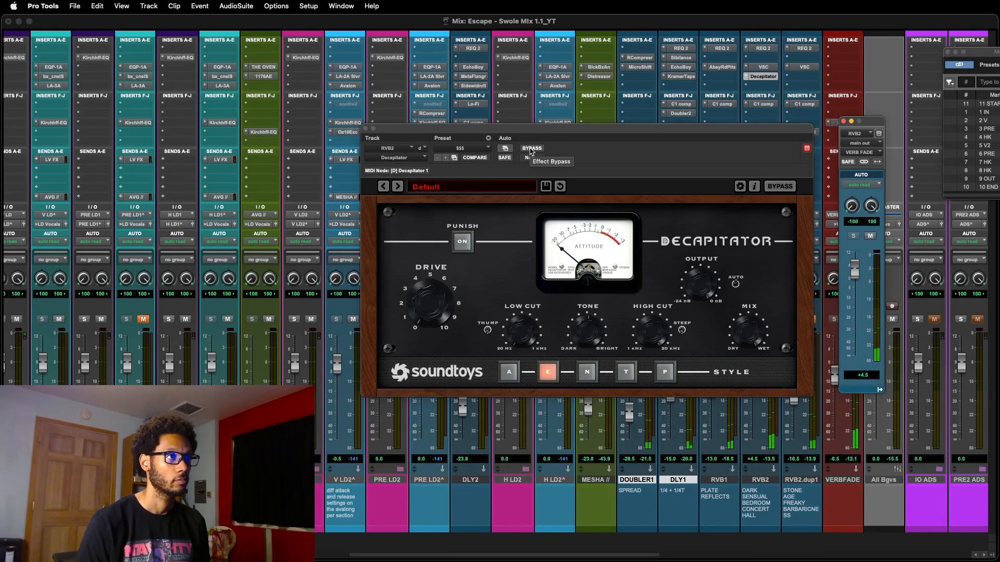
{"action": "left_click", "coordinate": [531, 148]}
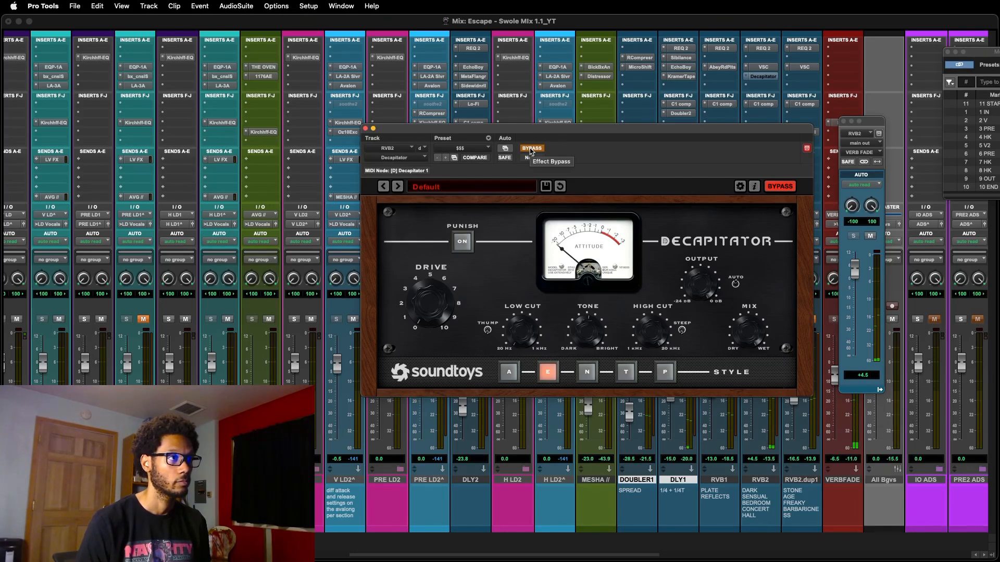
{"action": "left_click", "coordinate": [531, 149]}
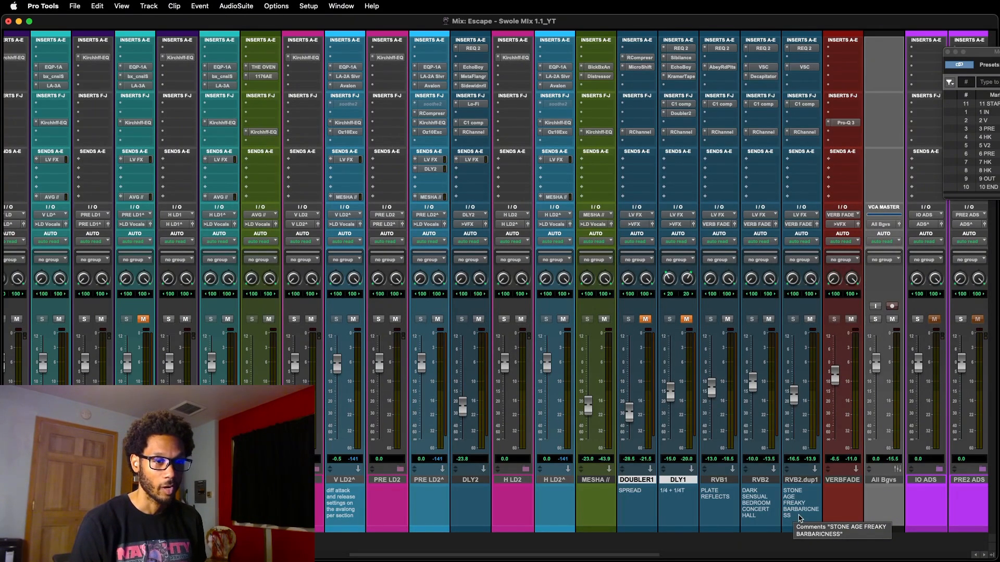
Step: Audition the VerbSuite Classics Deep Stone reverb on RVB2.dup1 with the track fader raised to +6.0
{"action": "left_click", "coordinate": [804, 67]}
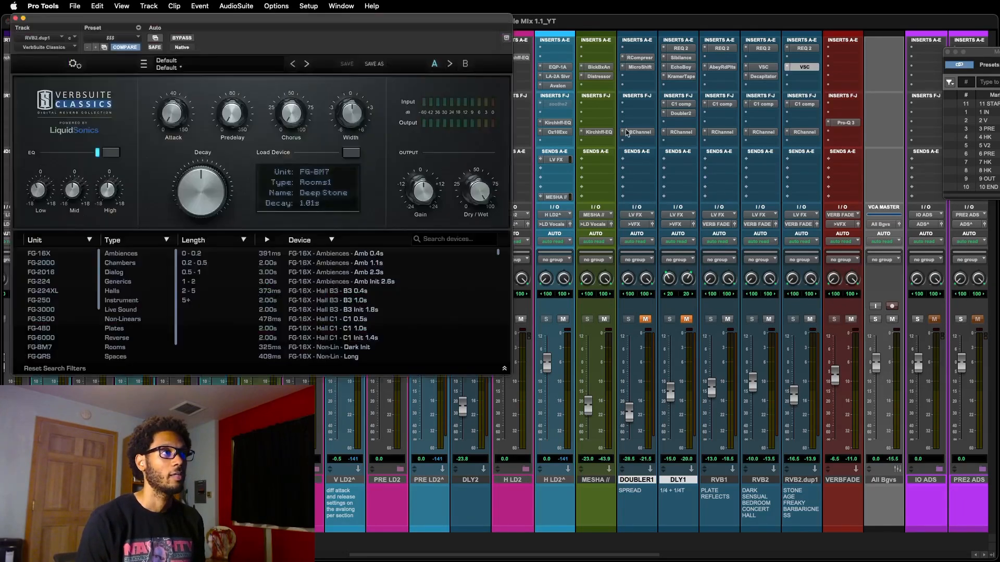
{"action": "left_click", "coordinate": [817, 228]}
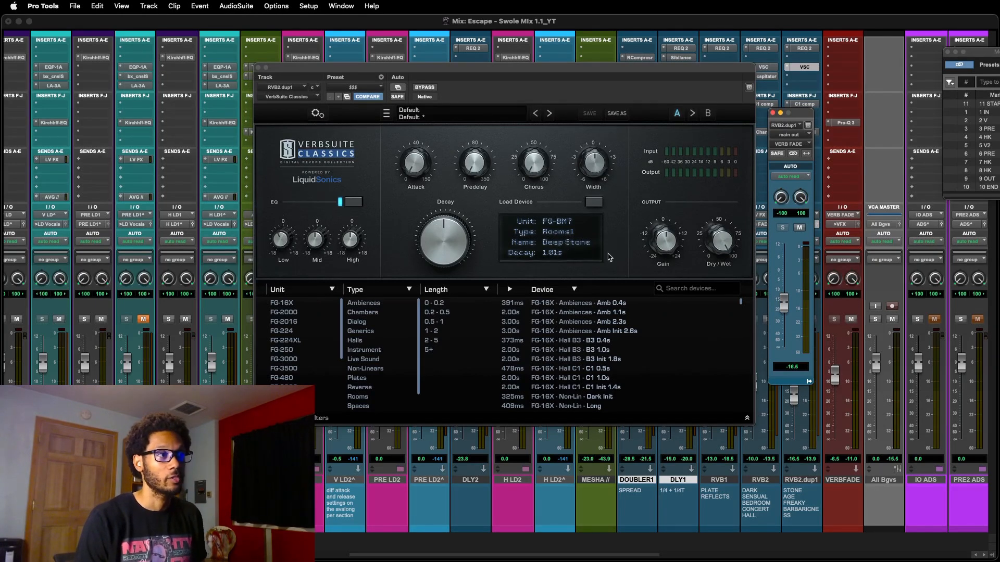
{"action": "left_click_drag", "start_coordinate": [787, 308], "coordinate": [788, 262]}
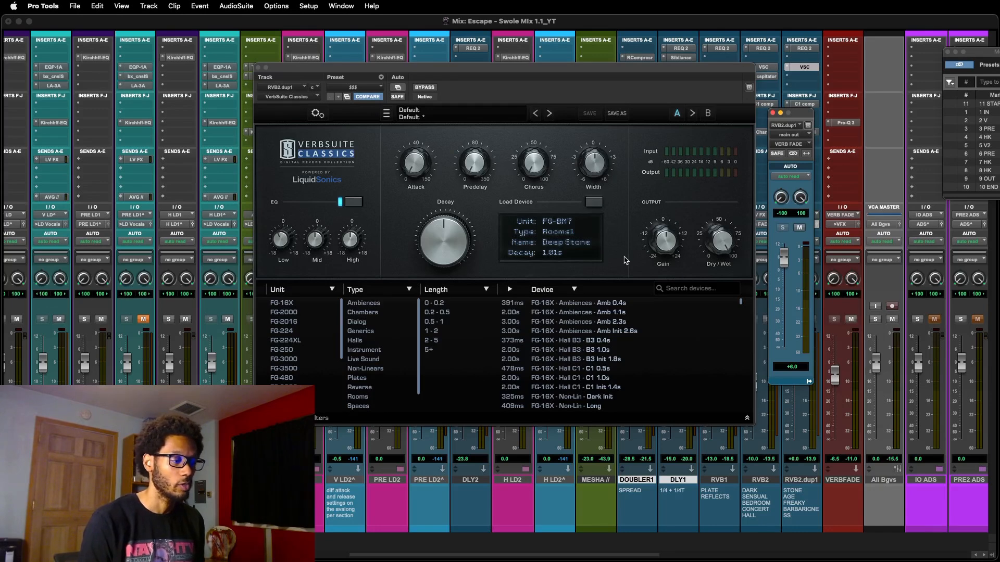
{"action": "key", "text": "super+Tab"}
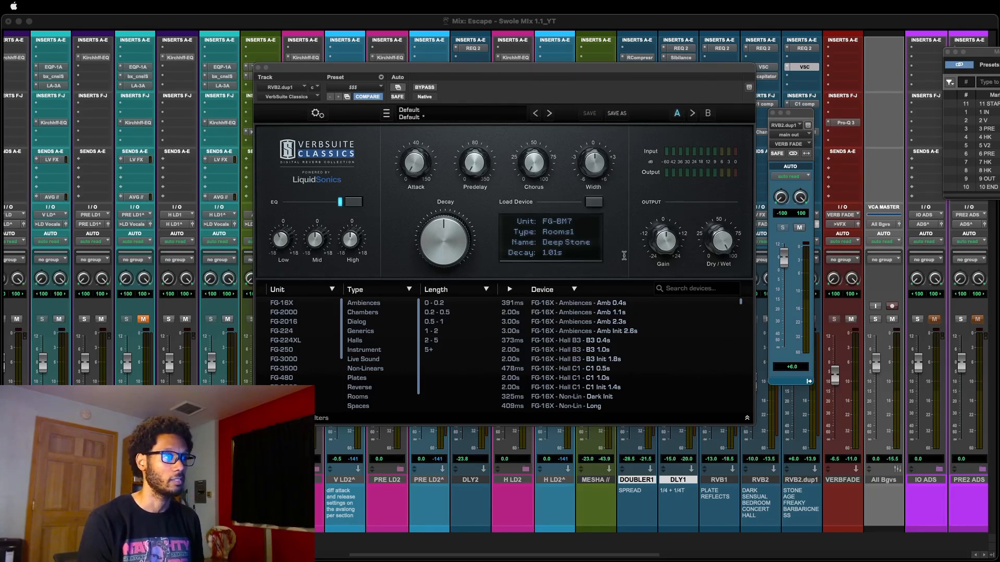
{"action": "left_click", "coordinate": [804, 67]}
Step: Examine the REQ 2 and RChannel settings on RVB1, RVB2 and RVB2.dup1, and the Pro-Q 3 bands on VERBFADE
{"action": "left_click", "coordinate": [721, 48]}
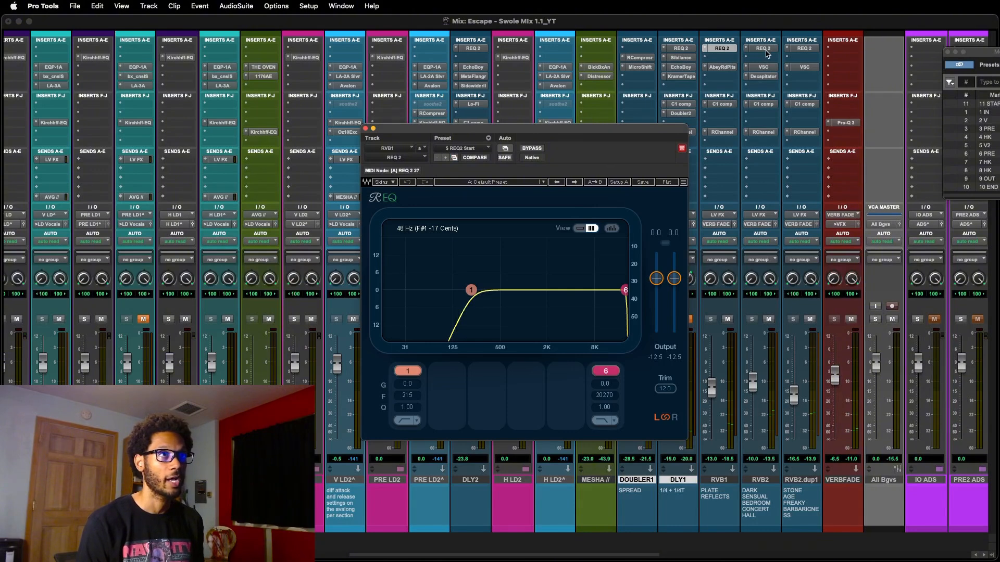
{"action": "left_click", "coordinate": [765, 50]}
{"action": "left_click", "coordinate": [798, 49]}
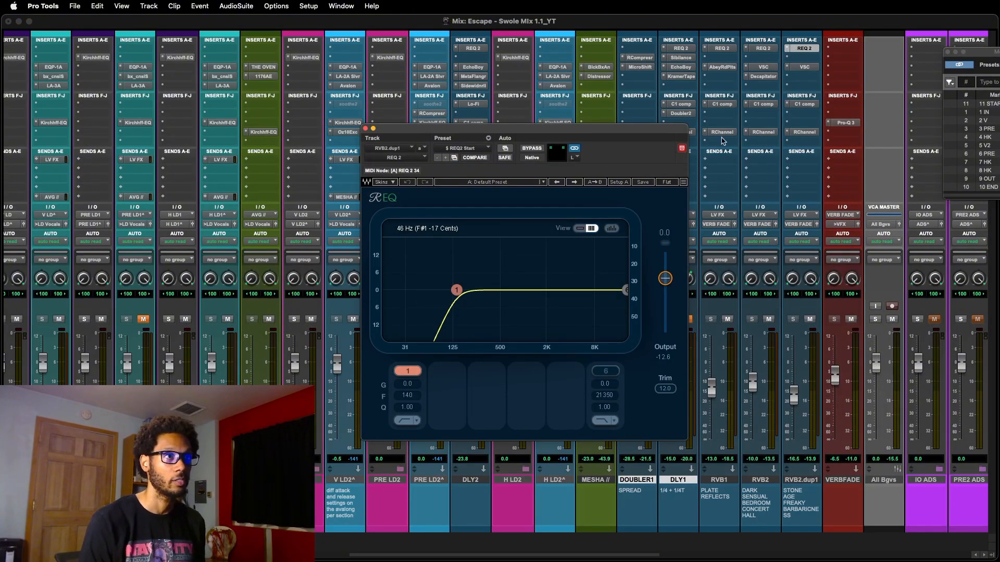
{"action": "left_click", "coordinate": [722, 132]}
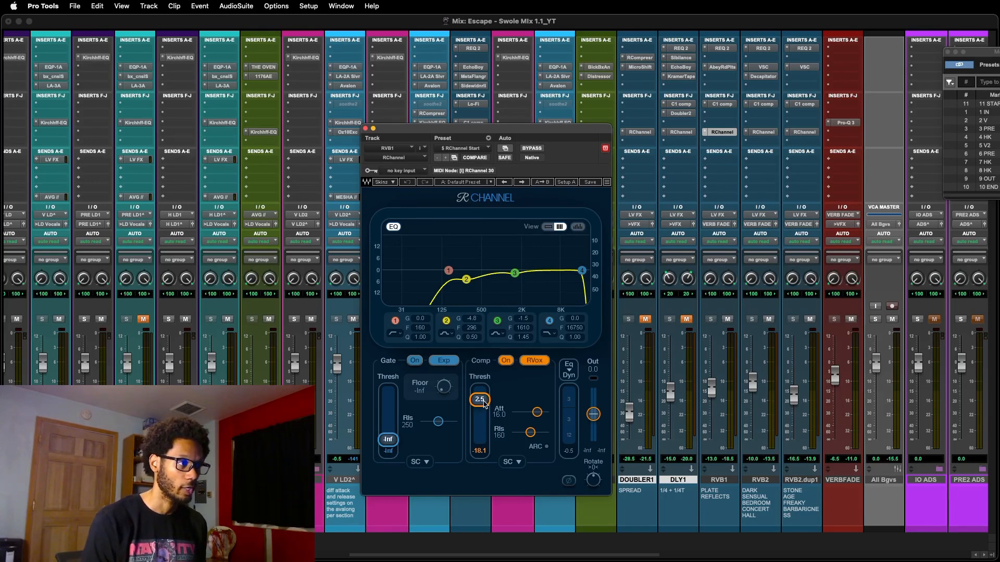
{"action": "left_click", "coordinate": [763, 133]}
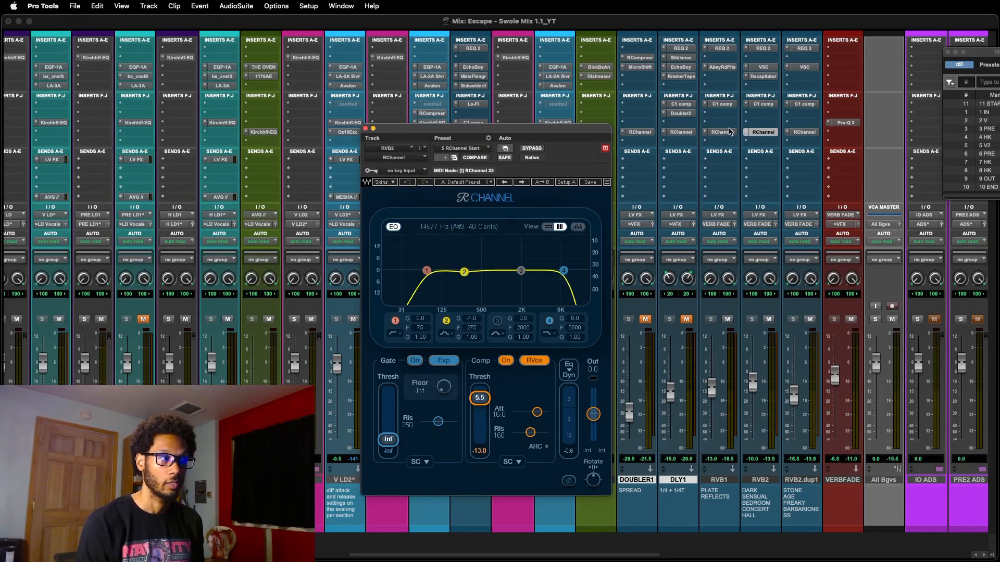
{"action": "left_click", "coordinate": [804, 132]}
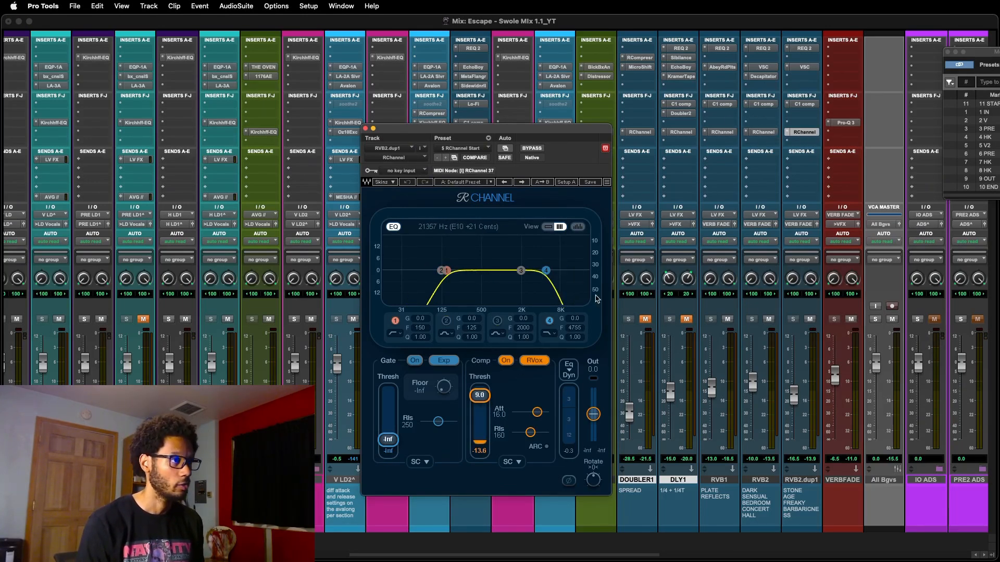
{"action": "left_click", "coordinate": [846, 124]}
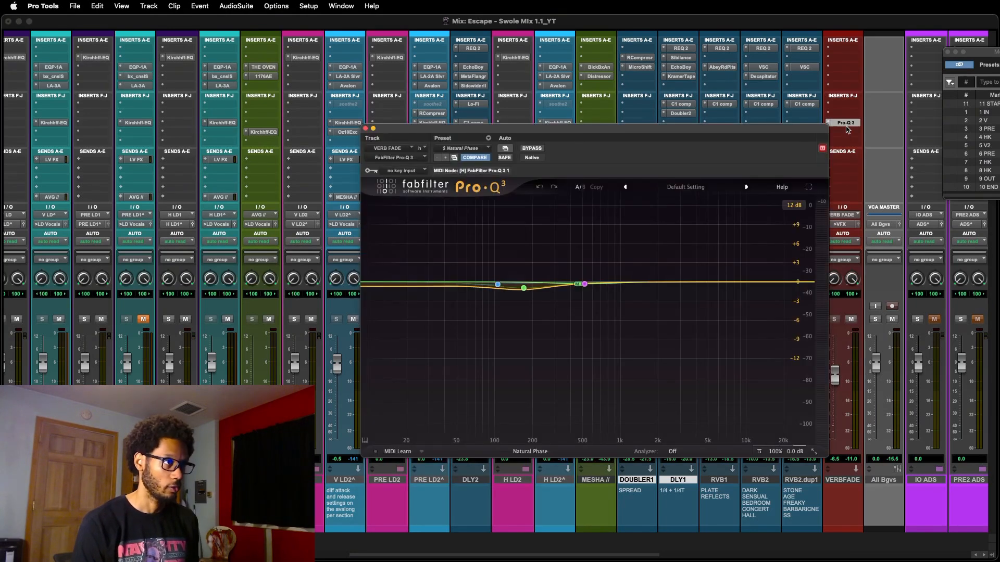
{"action": "mouse_move", "coordinate": [579, 286]}
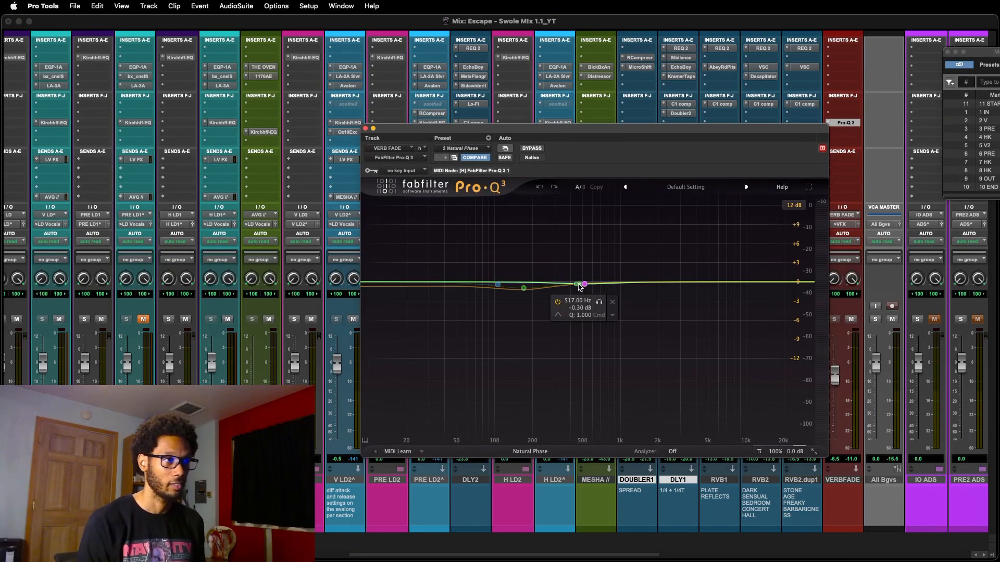
Step: Examine the VerbSuite Classics settings on RVB2, including the Chorus control
{"action": "left_click", "coordinate": [763, 67]}
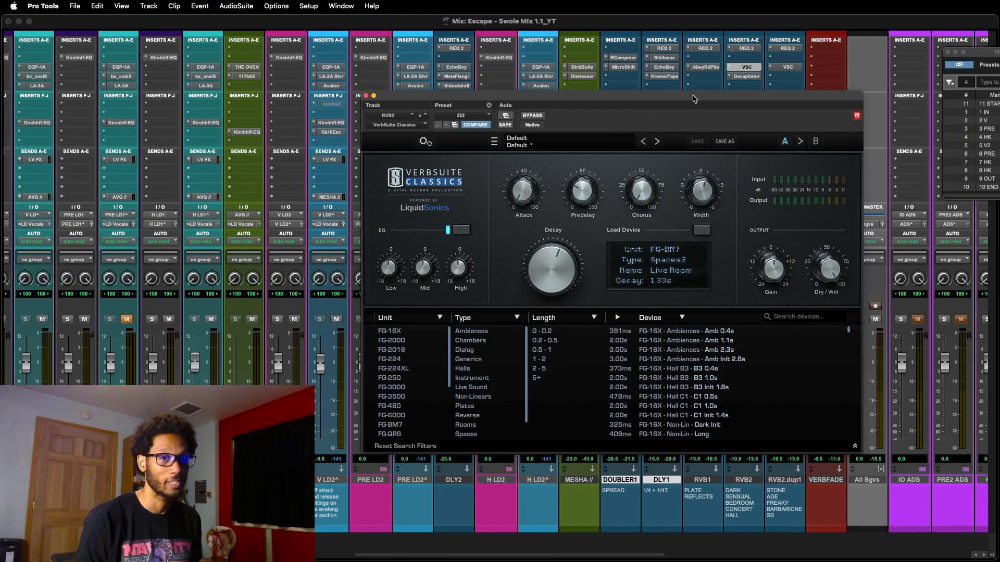
{"action": "mouse_move", "coordinate": [645, 195]}
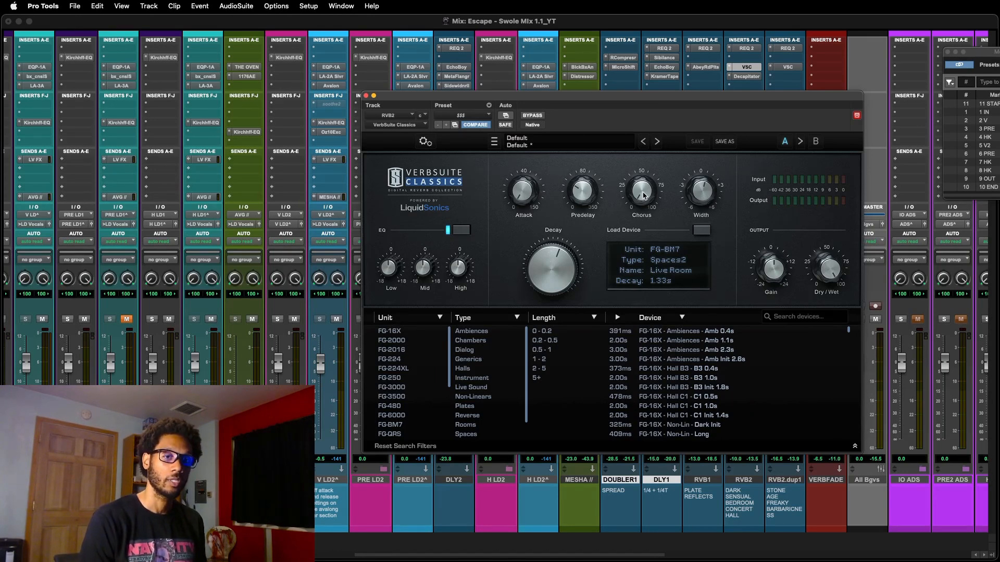
{"action": "left_click", "coordinate": [643, 196]}
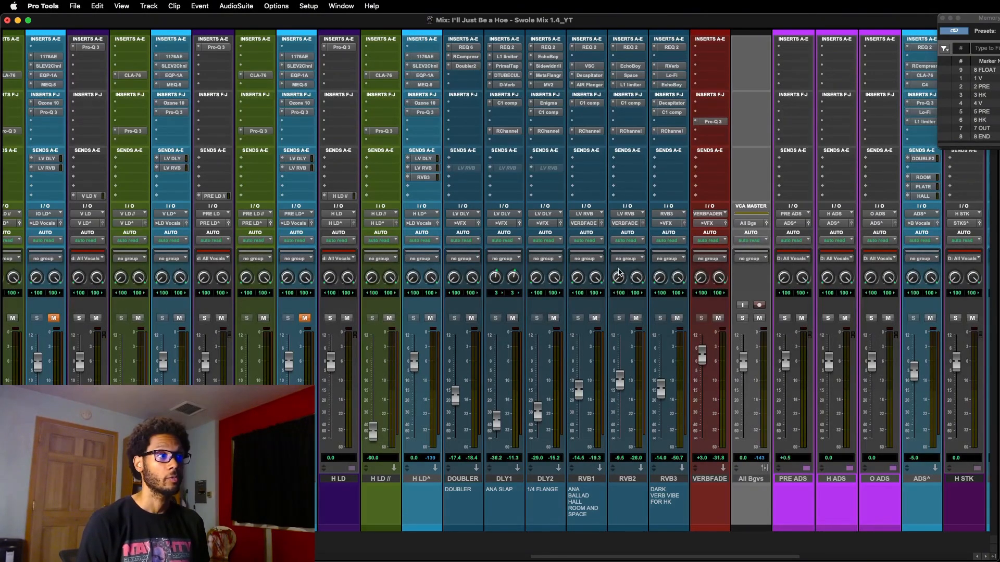
Step: Play the I'll Just Be a Hoe mix and audition the lead vocal with its delay and reverb returns
{"action": "key", "text": "space"}
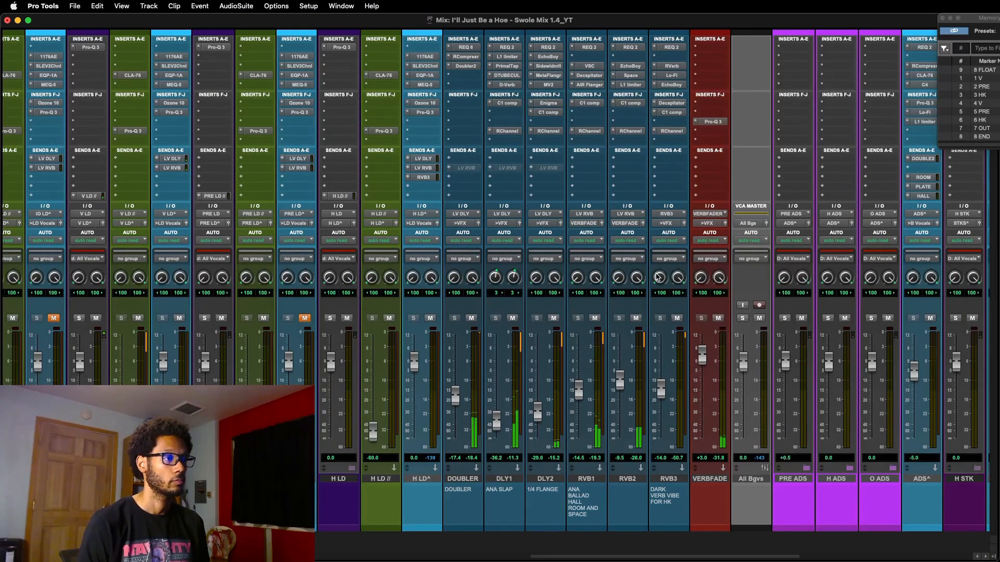
{"action": "scroll", "coordinate": [658, 277], "scroll_direction": "right", "scroll_amount": 2}
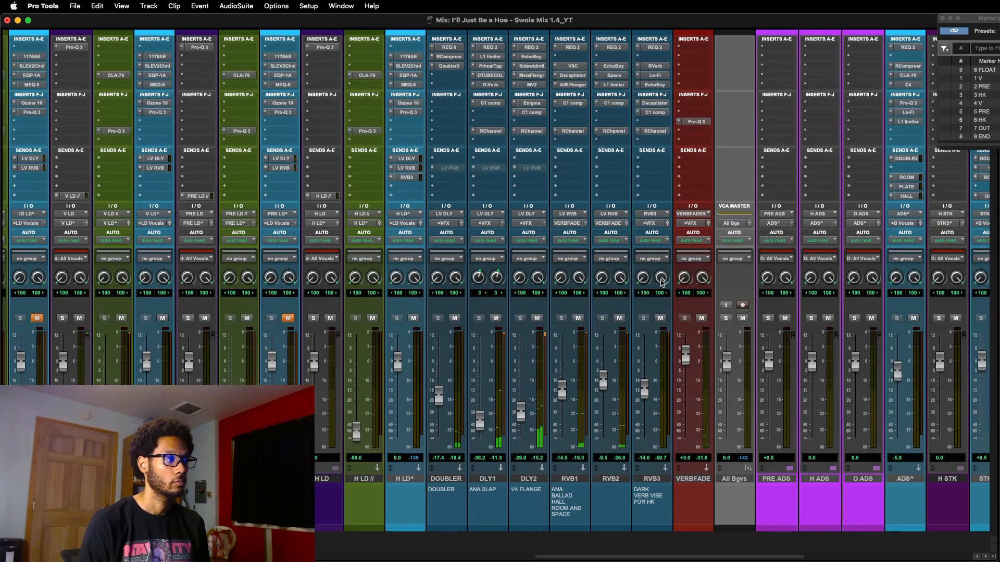
{"action": "key", "text": "super+equal"}
{"action": "key", "text": "super+equal"}
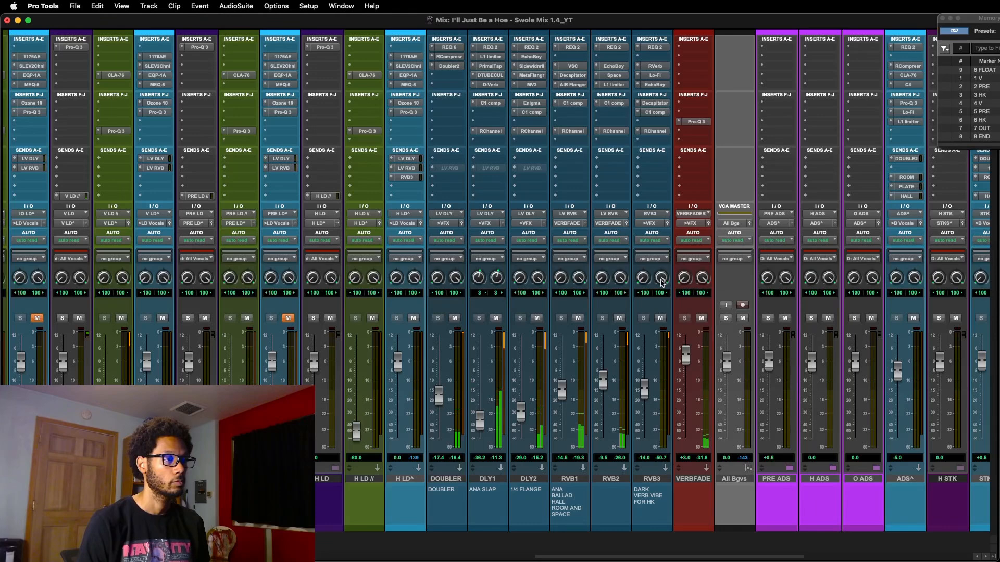
{"action": "scroll", "coordinate": [660, 281], "scroll_direction": "right", "scroll_amount": 3}
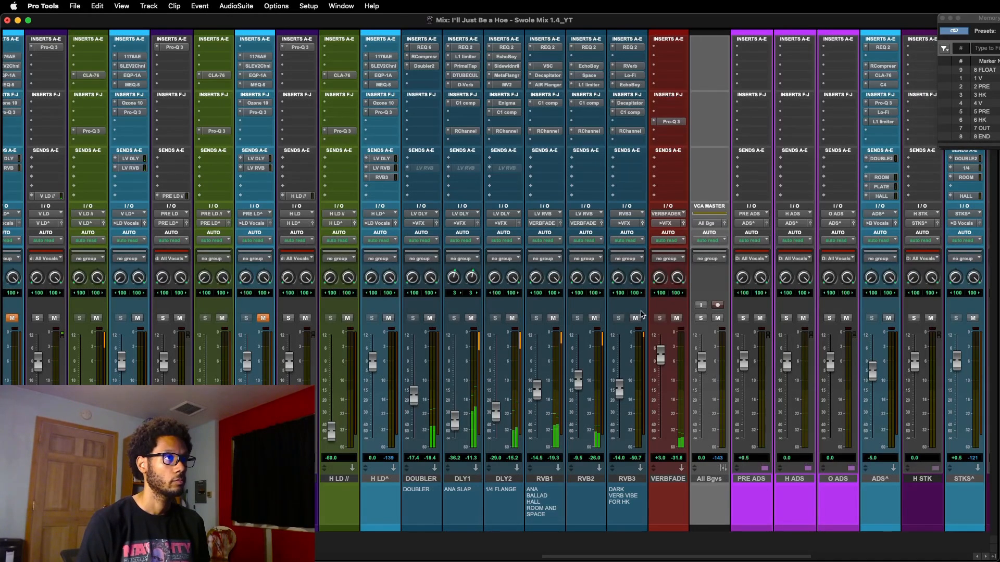
{"action": "scroll", "coordinate": [545, 349], "scroll_direction": "right", "scroll_amount": 1}
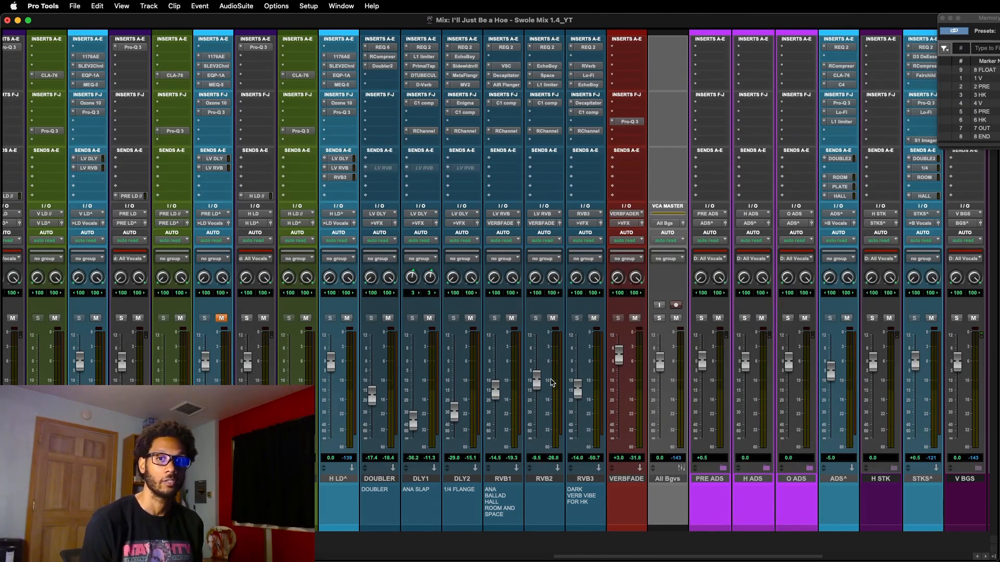
Step: Mute RVB2 and RVB3 and audition RVB1 with its AIR Flanger bypassed and active
{"action": "left_click", "coordinate": [552, 318]}
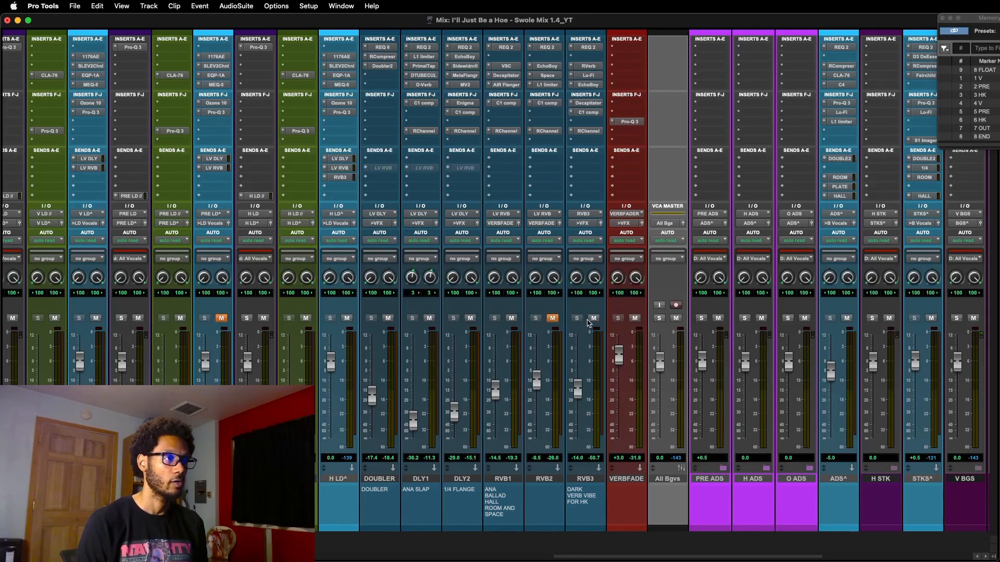
{"action": "left_click", "coordinate": [593, 318]}
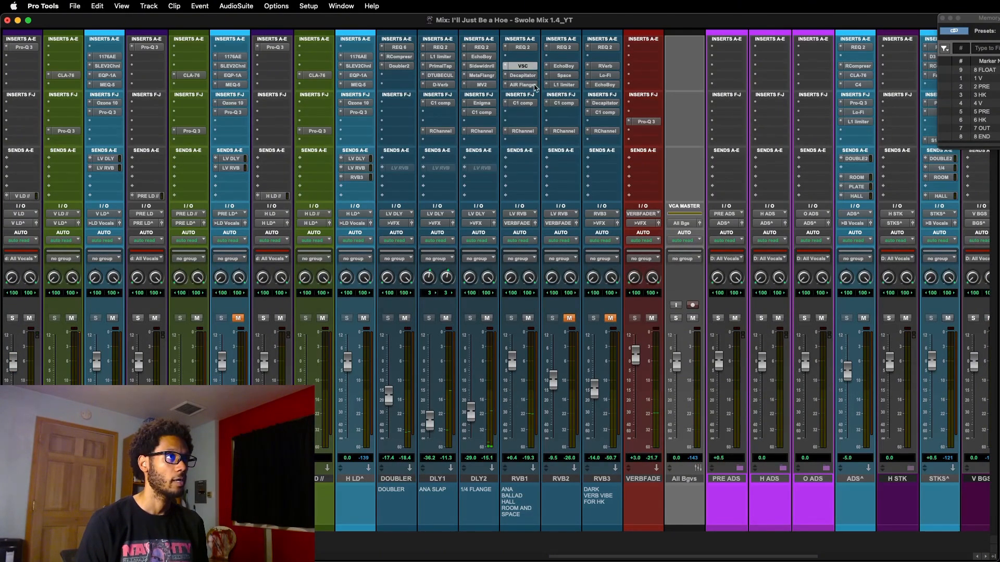
{"action": "left_click", "coordinate": [530, 85]}
{"action": "left_click", "coordinate": [775, 168]}
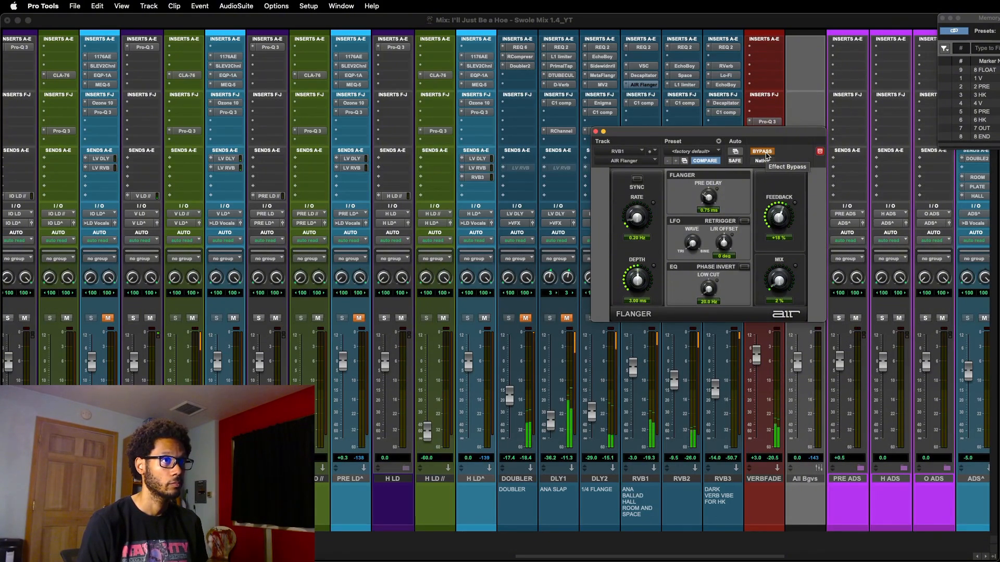
{"action": "left_click", "coordinate": [762, 151]}
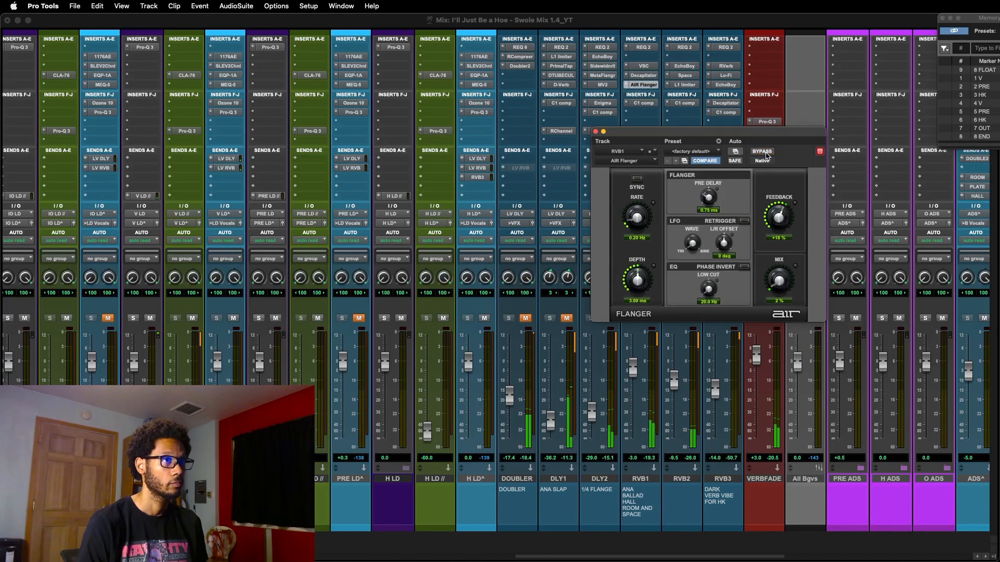
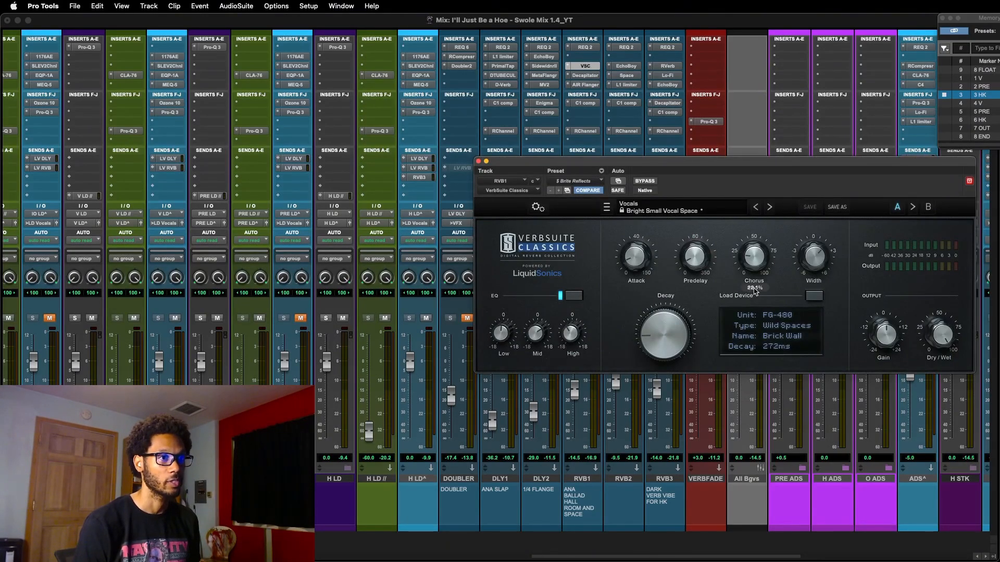
Step: Examine the AIR Flanger and C1 comp on RVB1 and the Decapitator on RVB3, closing the plug-in windows when done
{"action": "left_click", "coordinate": [585, 85]}
{"action": "left_click_drag", "start_coordinate": [612, 168], "coordinate": [613, 164]}
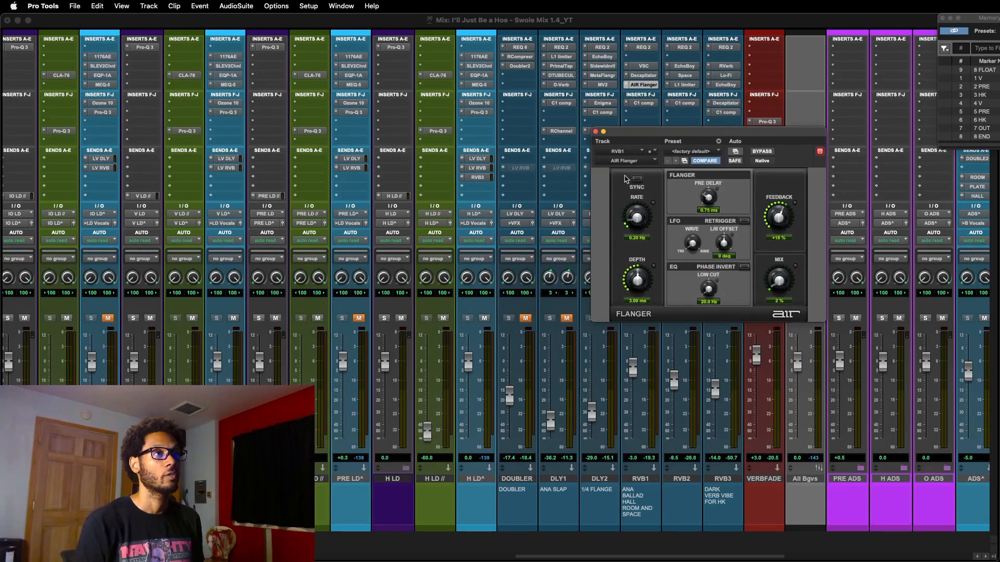
{"action": "key", "text": "super+w"}
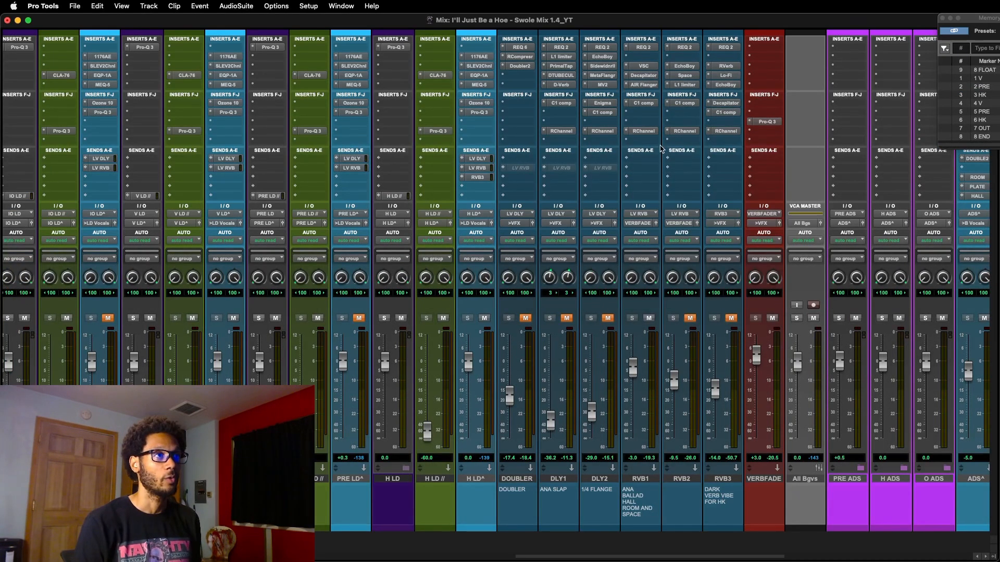
{"action": "left_click", "coordinate": [644, 104]}
{"action": "left_click", "coordinate": [729, 105]}
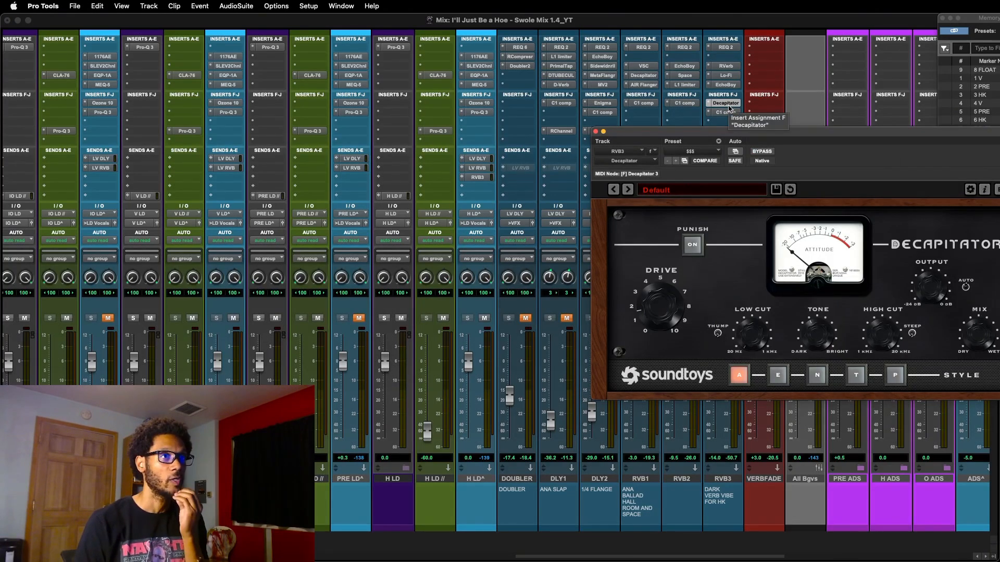
{"action": "left_click_drag", "start_coordinate": [633, 138], "coordinate": [625, 140]}
{"action": "key", "text": "ctrl+alt+super+w"}
{"action": "key", "text": "ctrl+alt+super+w"}
{"action": "key", "text": "ctrl+alt+super+w"}
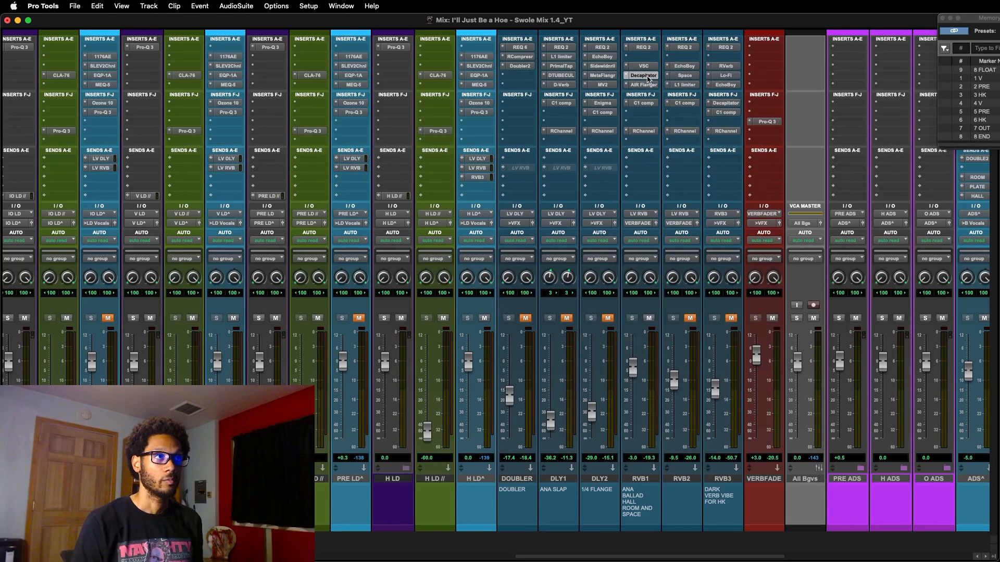
Step: Unmute RVB2 and audition its reverb during playback, comparing the original level with the track fader raised to +10.8
{"action": "scroll", "coordinate": [704, 152], "scroll_direction": "right", "scroll_amount": 2}
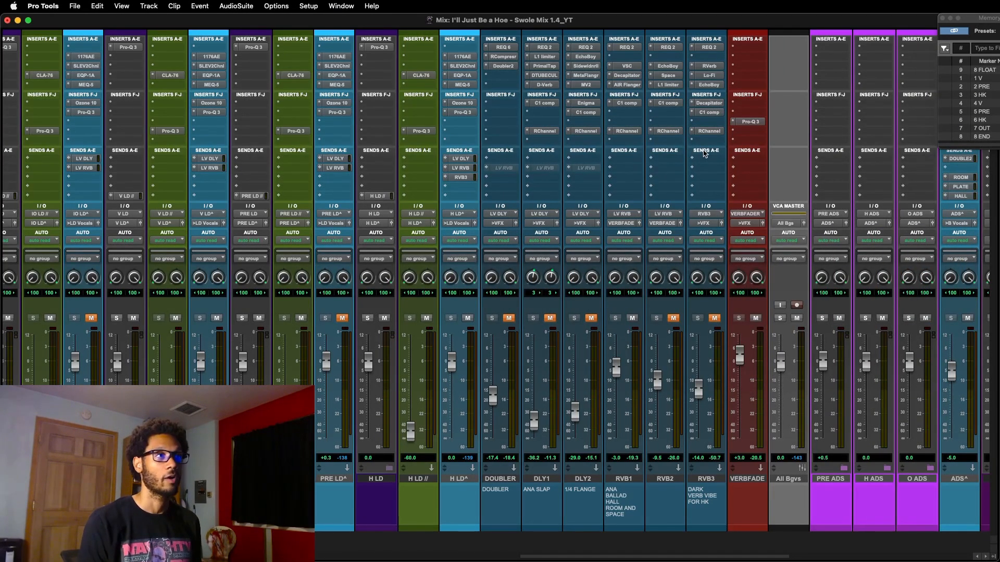
{"action": "scroll", "coordinate": [704, 152], "scroll_direction": "right", "scroll_amount": 3}
{"action": "left_click", "coordinate": [623, 318]}
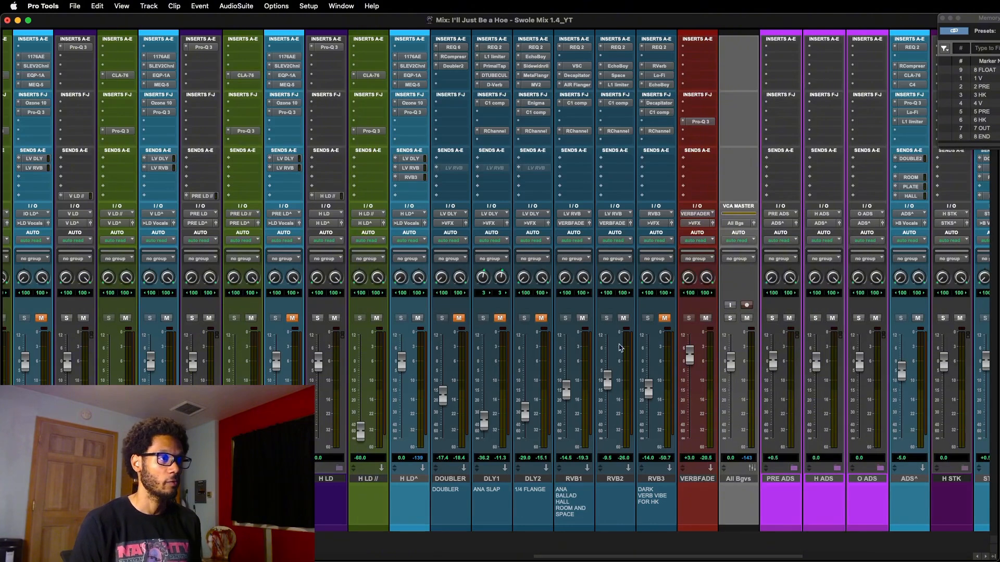
{"action": "left_click_drag", "start_coordinate": [607, 385], "coordinate": [611, 345]}
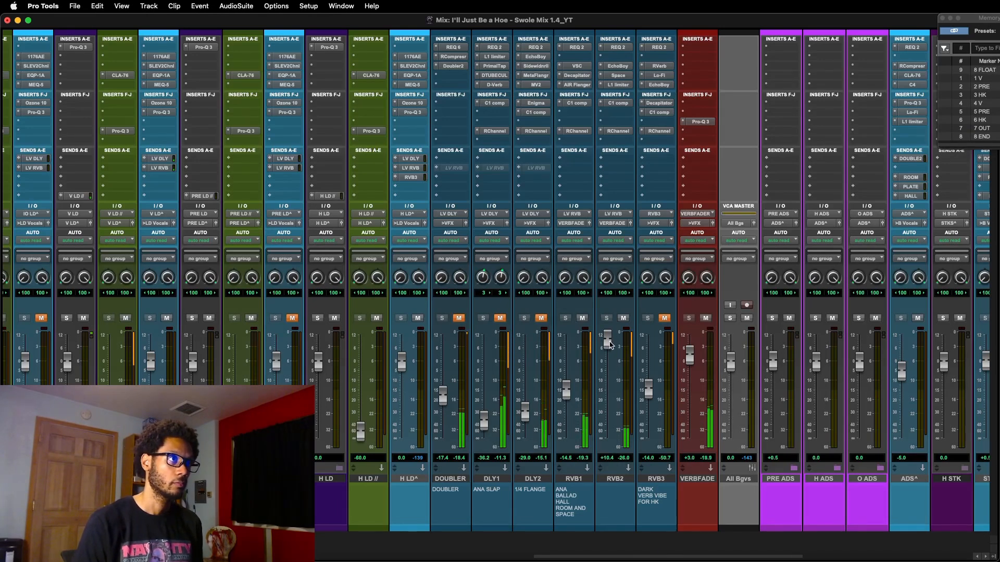
{"action": "left_click_drag", "start_coordinate": [609, 343], "coordinate": [600, 397]}
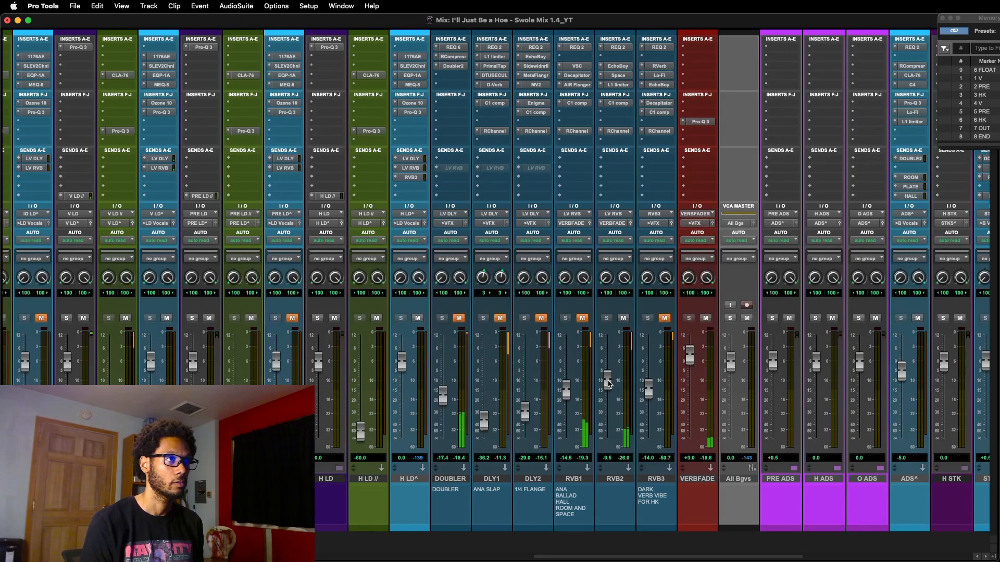
{"action": "left_click_drag", "start_coordinate": [608, 384], "coordinate": [609, 342]}
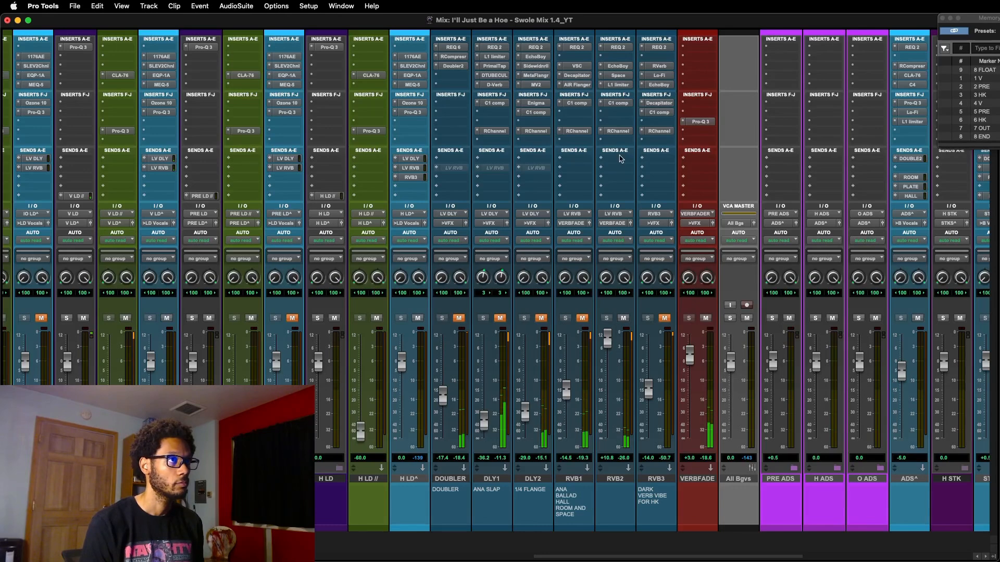
Step: Bypass the RVB2 inserts from EchoBoy onward except Space, and open the Space reverb to examine its settings
{"action": "key", "text": "space"}
{"action": "left_click", "coordinate": [620, 67], "text": "ctrl+super"}
{"action": "left_click", "coordinate": [621, 75], "text": "super"}
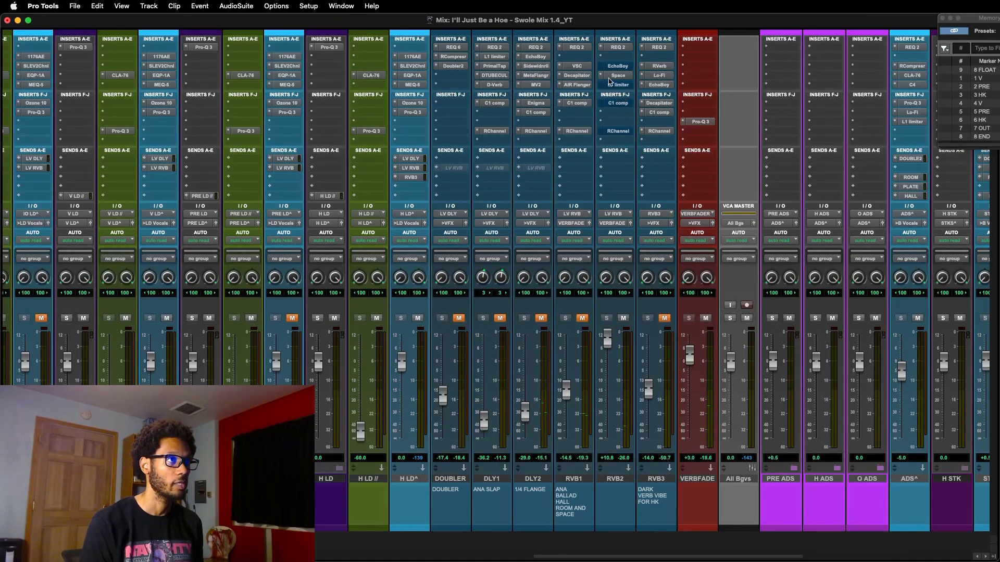
{"action": "left_click", "coordinate": [618, 76]}
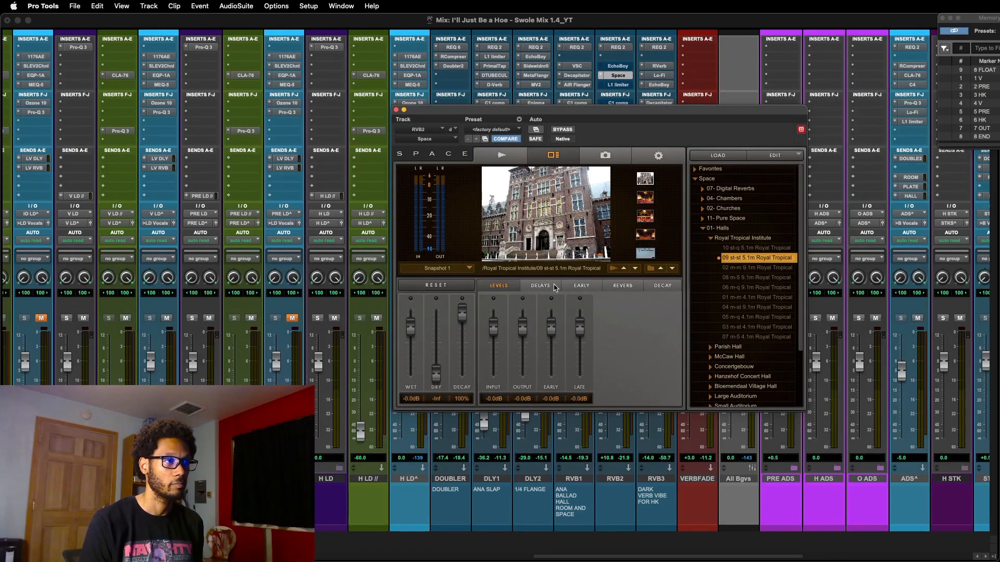
Step: Audition the EchoBoy on RVB2 bypassed and active during playback, leaving it active and closing its window
{"action": "left_click", "coordinate": [618, 66]}
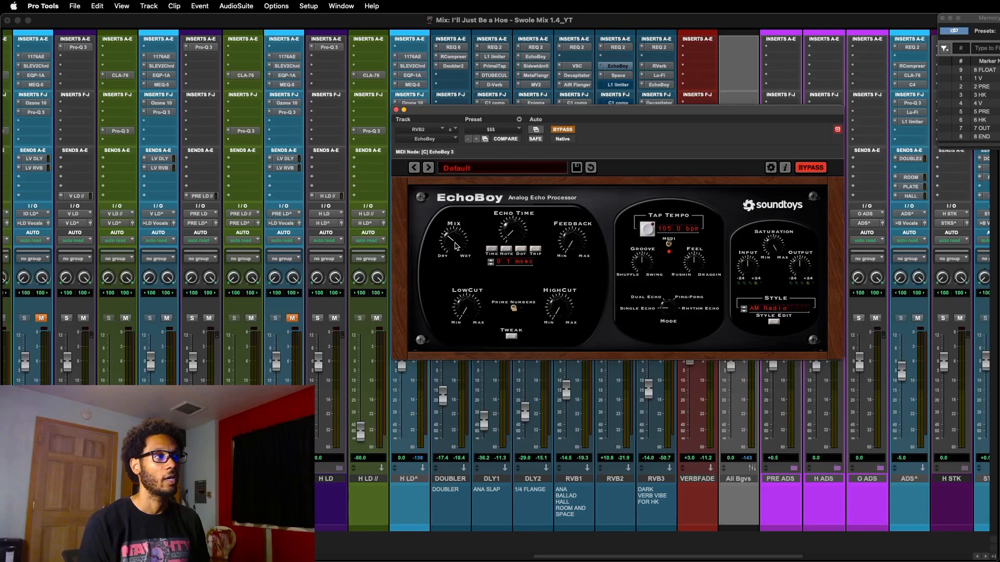
{"action": "mouse_move", "coordinate": [459, 228]}
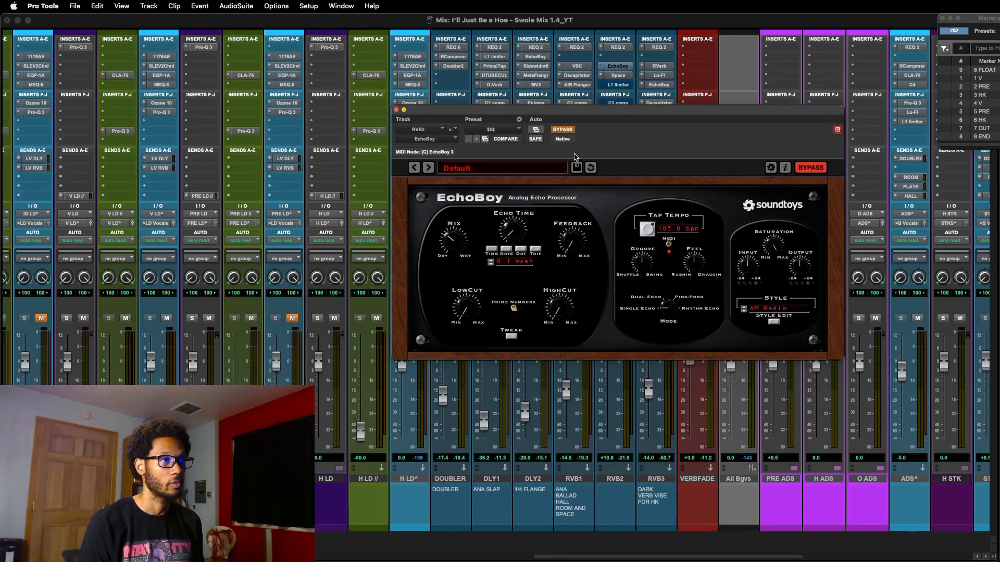
{"action": "left_click", "coordinate": [566, 130]}
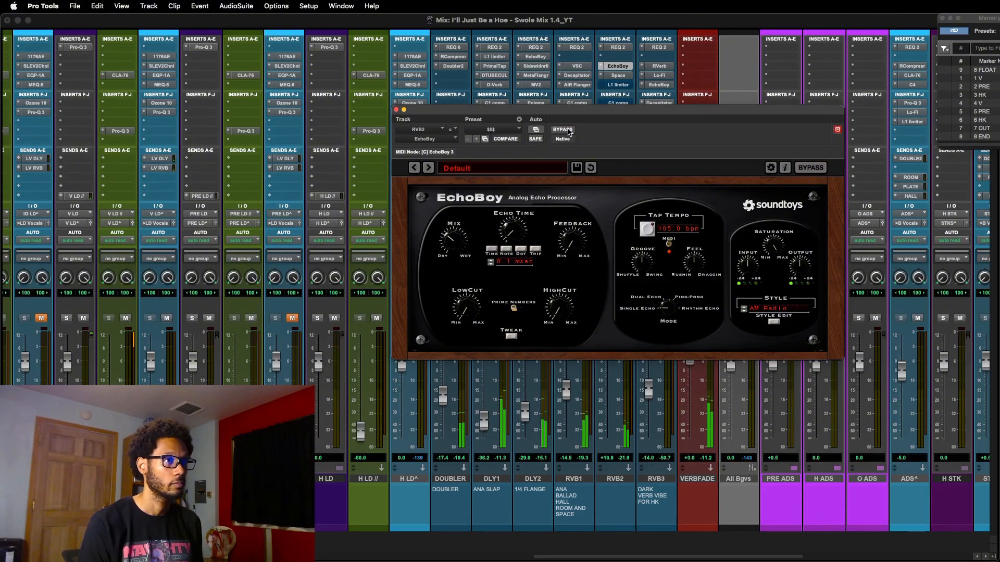
{"action": "left_click", "coordinate": [569, 131]}
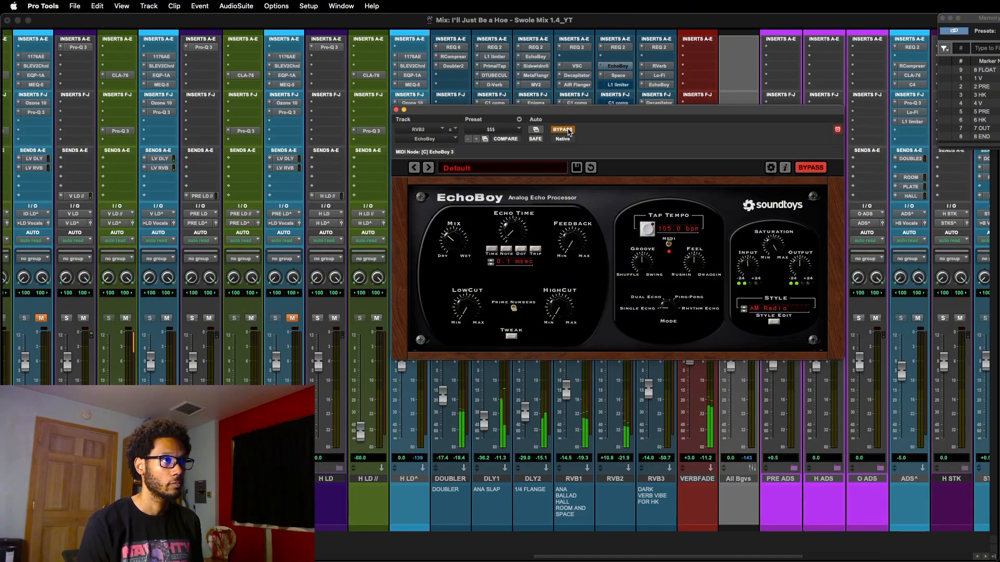
{"action": "left_click", "coordinate": [568, 132]}
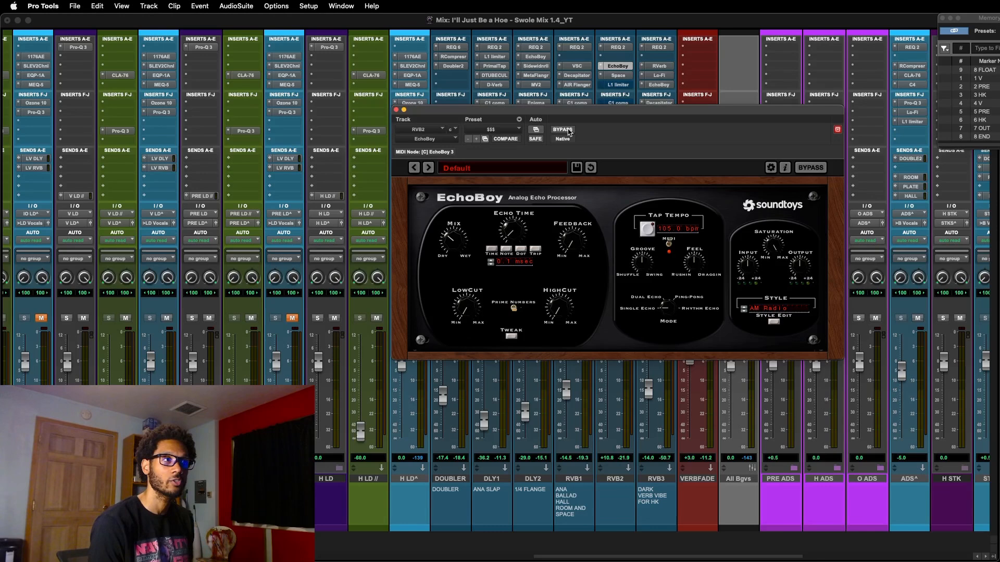
{"action": "key", "text": "super+w"}
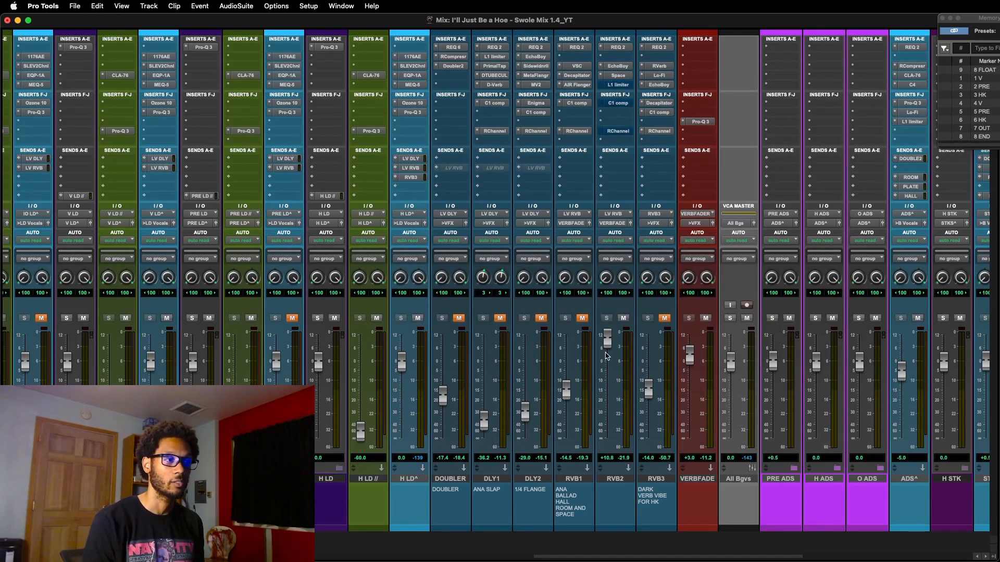
Step: Return the RVB2 fader to -9.5 and audition the mix with RVB2 muted and unmuted
{"action": "left_click_drag", "start_coordinate": [606, 356], "coordinate": [605, 399]}
{"action": "left_click", "coordinate": [581, 319]}
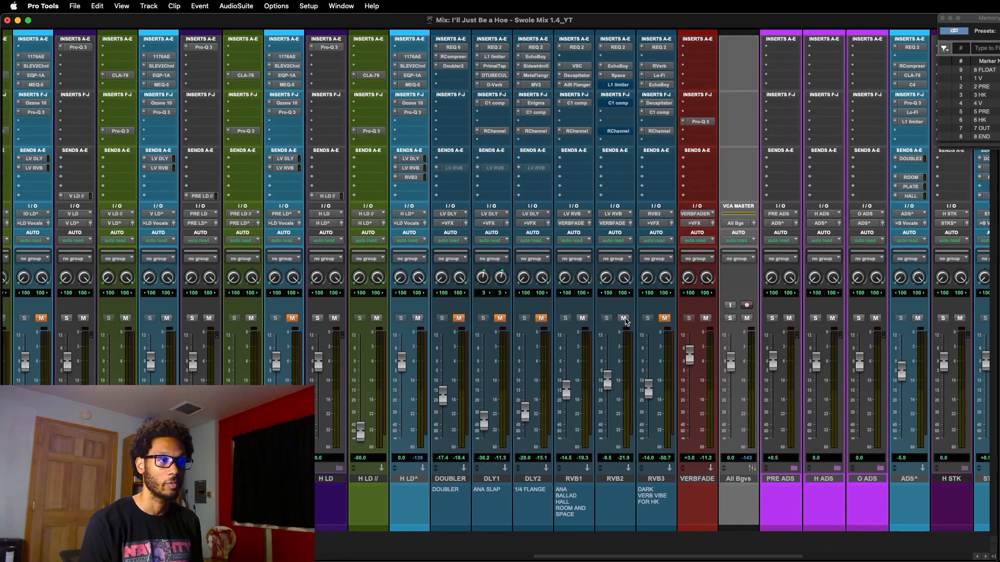
{"action": "left_click", "coordinate": [623, 319]}
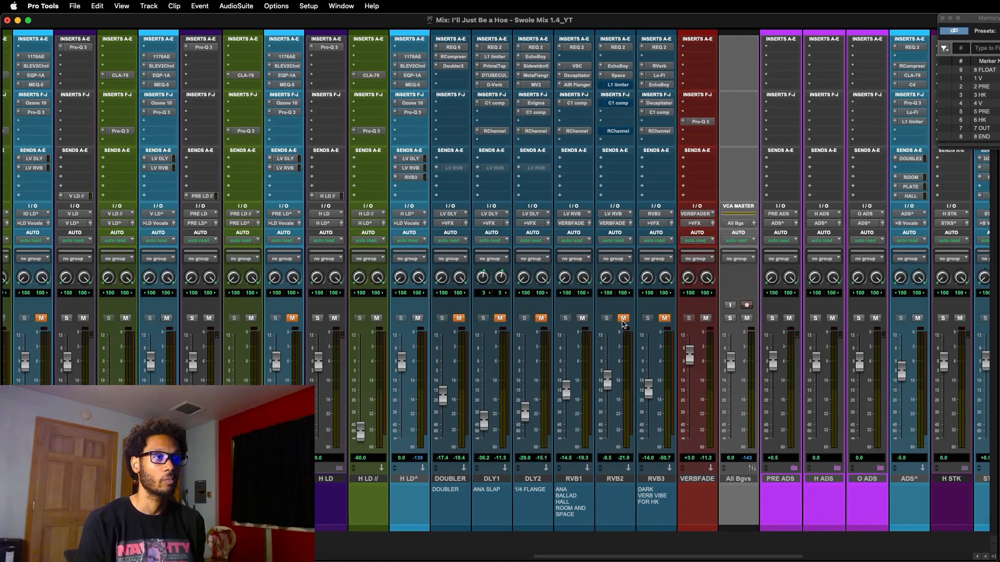
{"action": "key", "text": "space"}
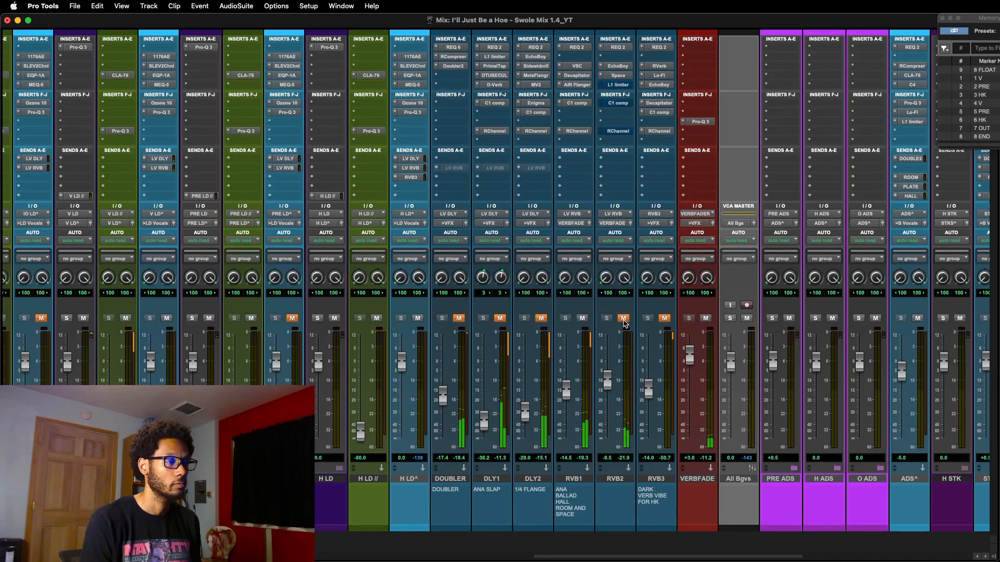
{"action": "left_click", "coordinate": [624, 318]}
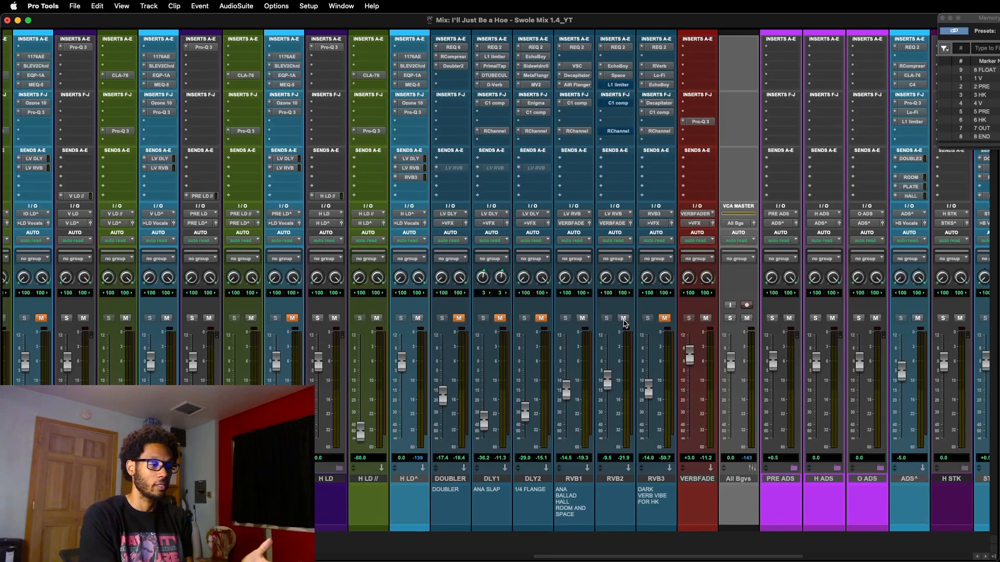
Step: Reactivate the L1 limiter, C1 comp and RChannel inserts on RVB2 during playback, and close their plug-in windows
{"action": "left_click", "coordinate": [617, 85]}
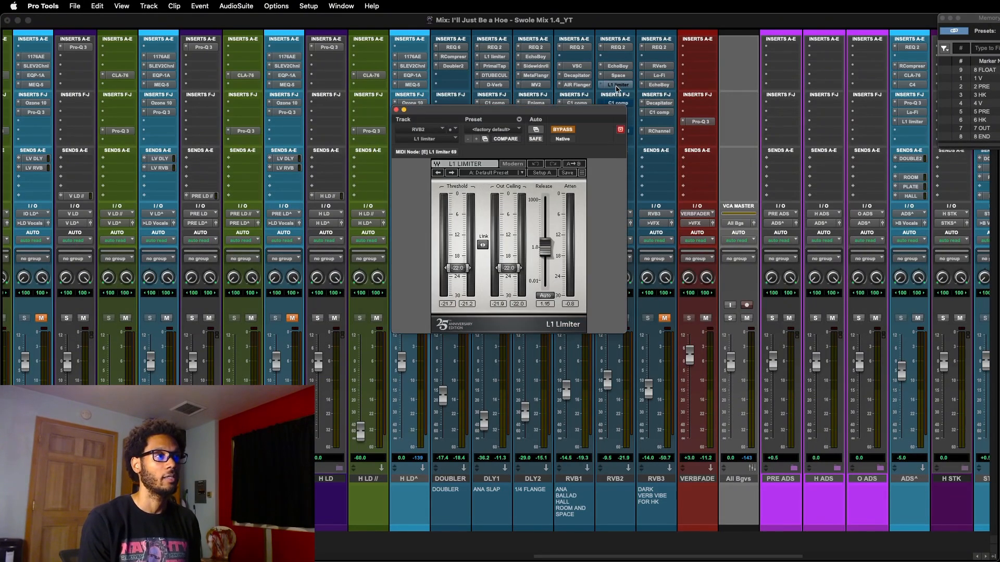
{"action": "left_click", "coordinate": [568, 130]}
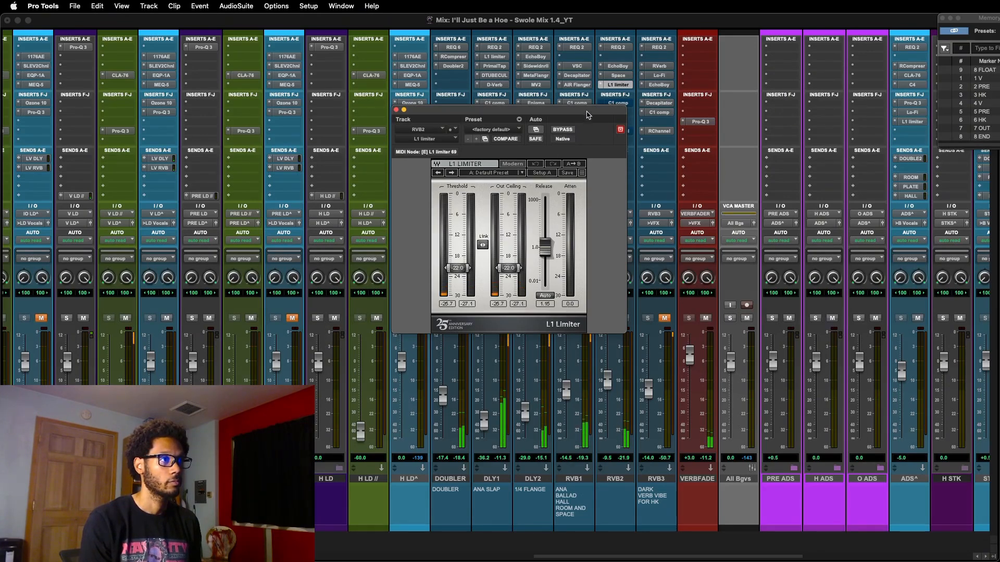
{"action": "left_click_drag", "start_coordinate": [587, 115], "coordinate": [665, 172]}
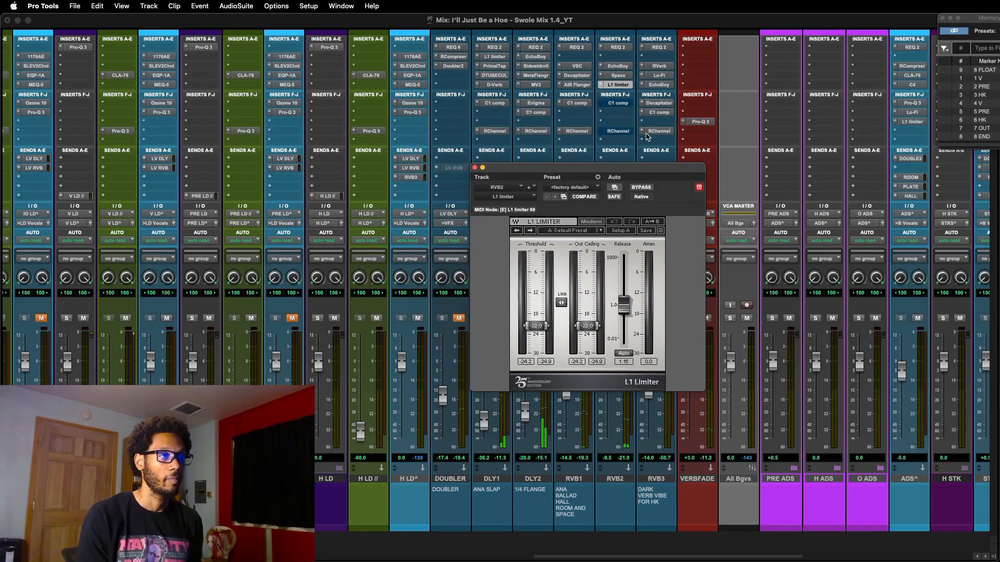
{"action": "left_click", "coordinate": [619, 103]}
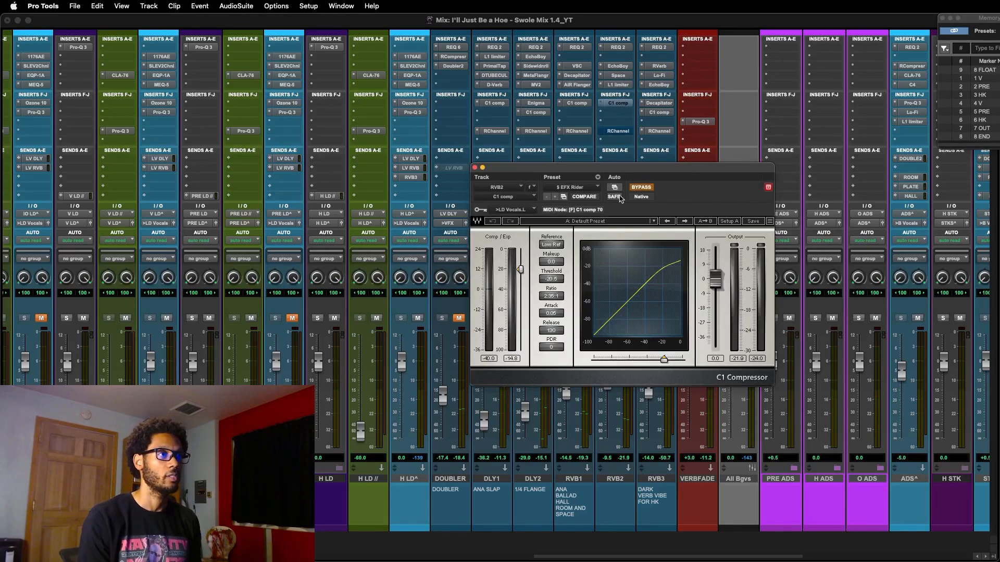
{"action": "left_click", "coordinate": [618, 132]}
{"action": "key", "text": "super+w"}
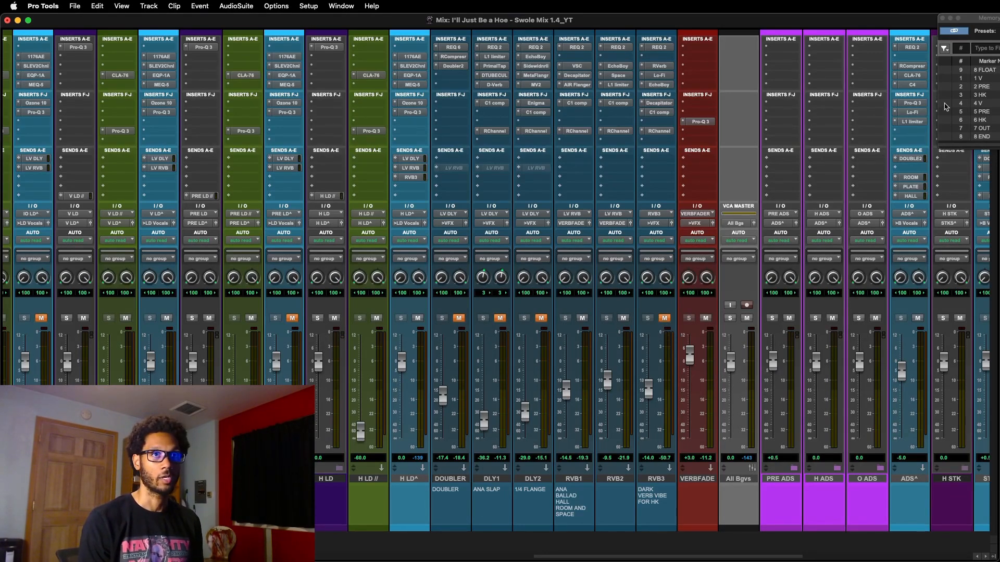
Step: Recall the 3 HK memory location, examine the RVerb and EchoBoy settings on RVB3, and close both windows
{"action": "left_click", "coordinate": [944, 96]}
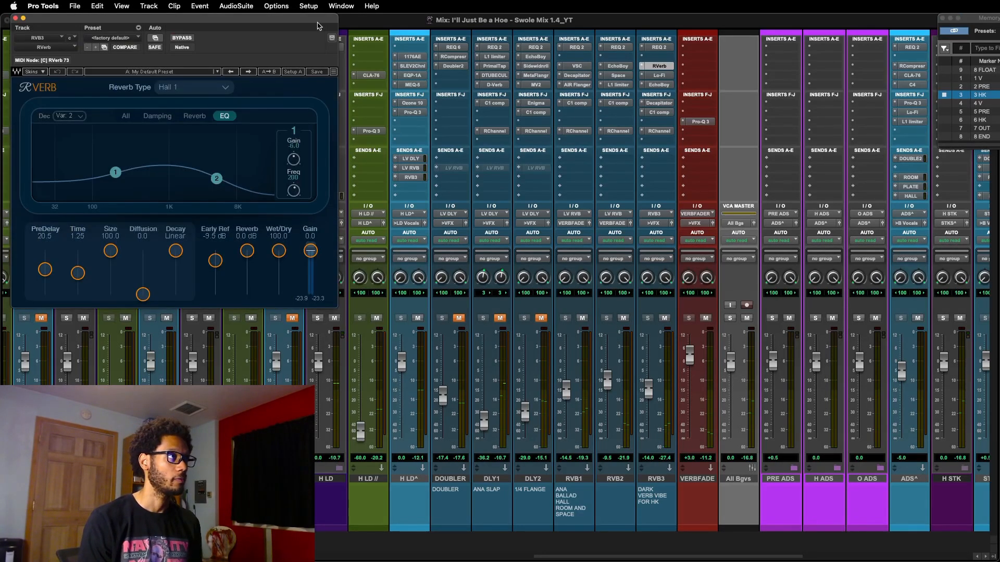
{"action": "left_click", "coordinate": [659, 85]}
{"action": "left_click_drag", "start_coordinate": [363, 17], "coordinate": [872, 195]}
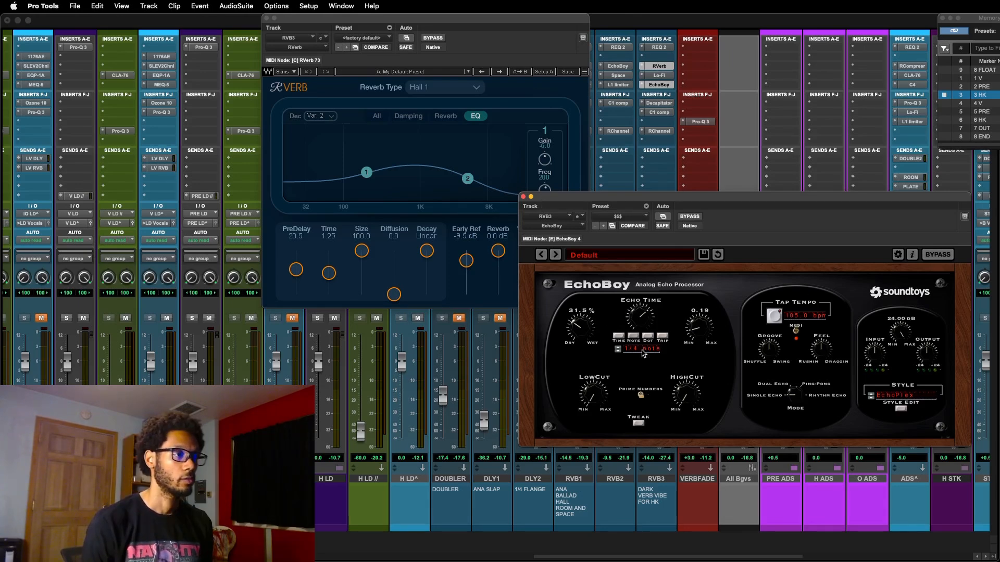
{"action": "left_click", "coordinate": [523, 197], "text": "alt"}
Step: Play the hook and audition the RVB3 reverb with its fader, leaving the level at -14.0
{"action": "key", "text": "space"}
{"action": "scroll", "coordinate": [654, 390], "scroll_direction": "left", "scroll_amount": 1}
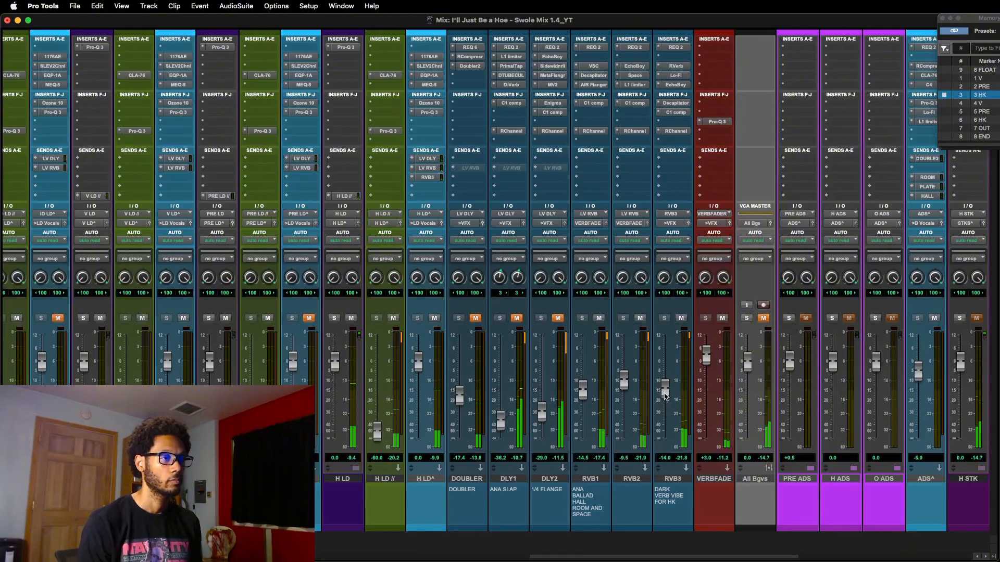
{"action": "mouse_move", "coordinate": [665, 396]}
{"action": "left_mouse_down"}
{"action": "mouse_move", "coordinate": [664, 359]}
{"action": "mouse_move", "coordinate": [664, 390]}
{"action": "left_mouse_up"}
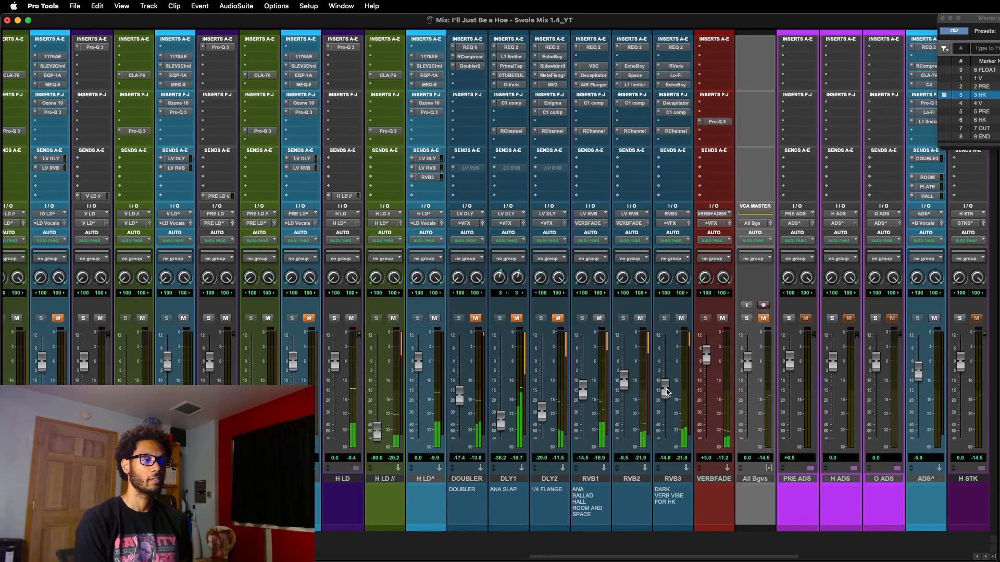
{"action": "scroll", "coordinate": [666, 387], "scroll_direction": "right", "scroll_amount": 2}
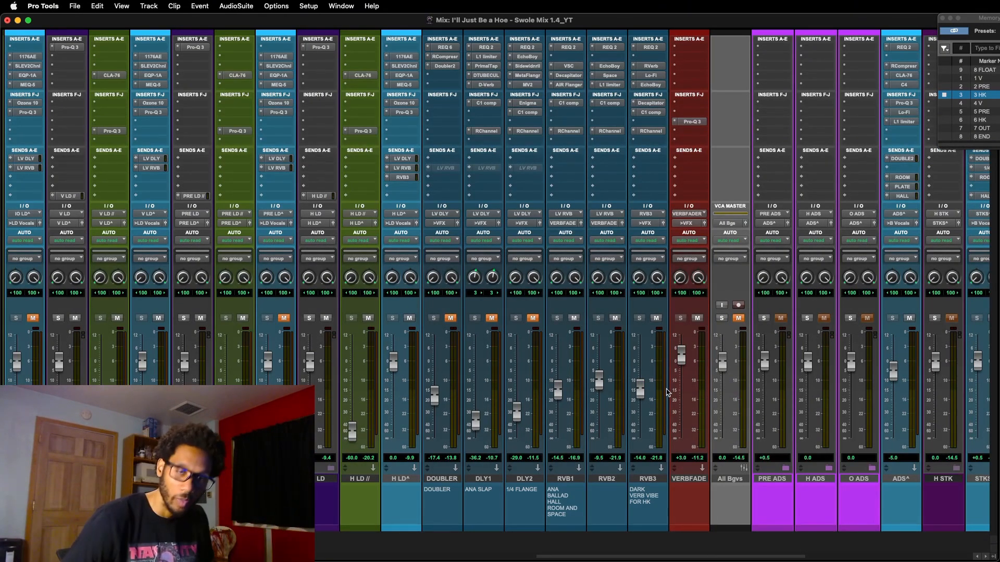
Step: Examine the Decapitator, C1 comp, RChannel and REQ 2 settings on RVB3, and the Pro-Q 3 on VERBFADER
{"action": "left_click", "coordinate": [651, 103]}
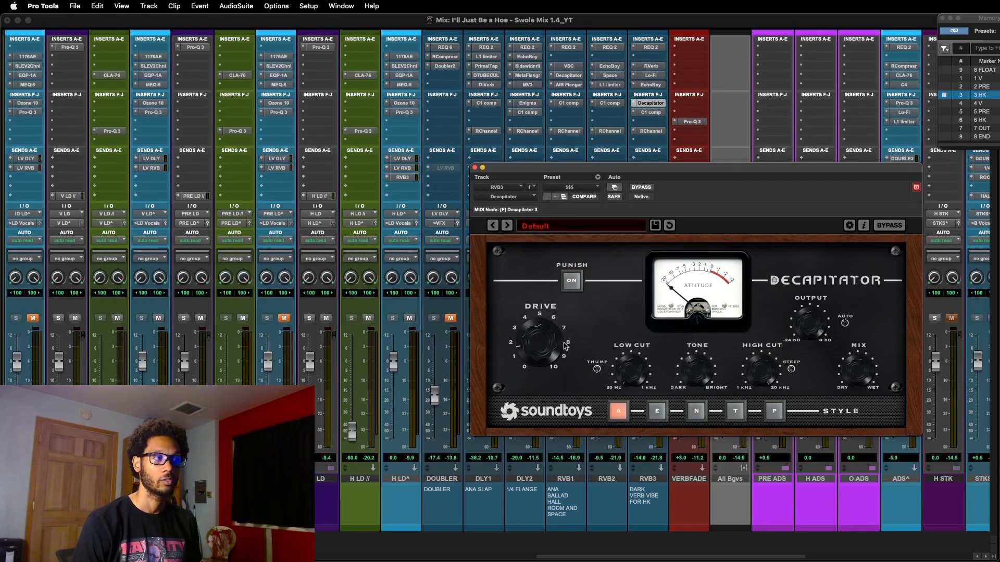
{"action": "left_click", "coordinate": [651, 103]}
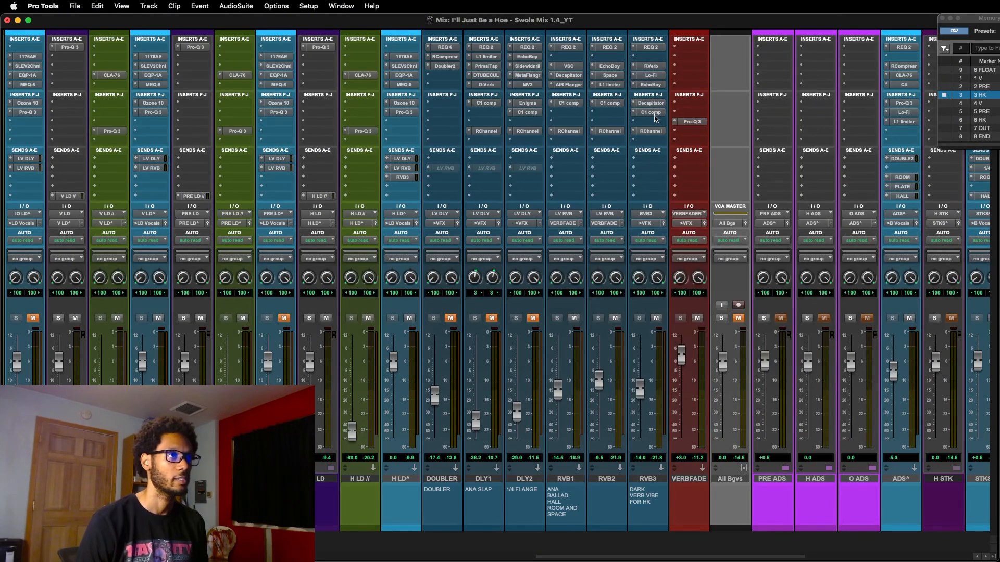
{"action": "left_click", "coordinate": [652, 112]}
{"action": "left_click", "coordinate": [651, 131]}
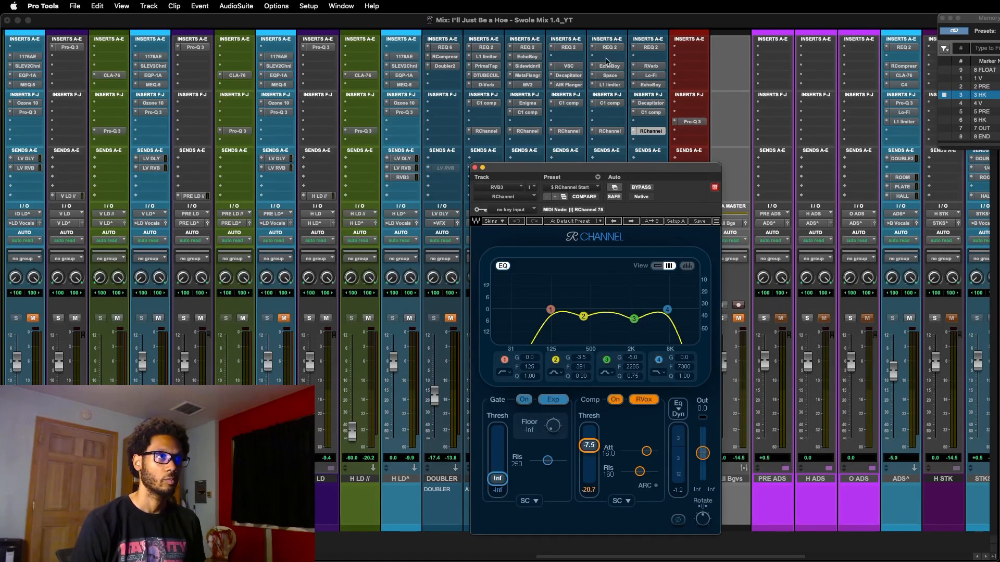
{"action": "left_click", "coordinate": [650, 49]}
{"action": "left_click", "coordinate": [475, 168]}
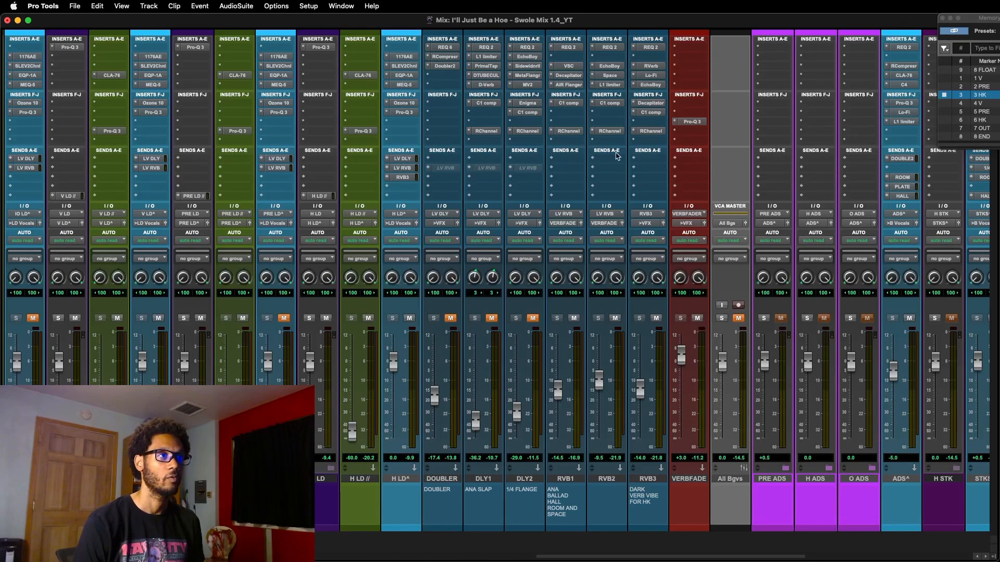
{"action": "left_click", "coordinate": [691, 122]}
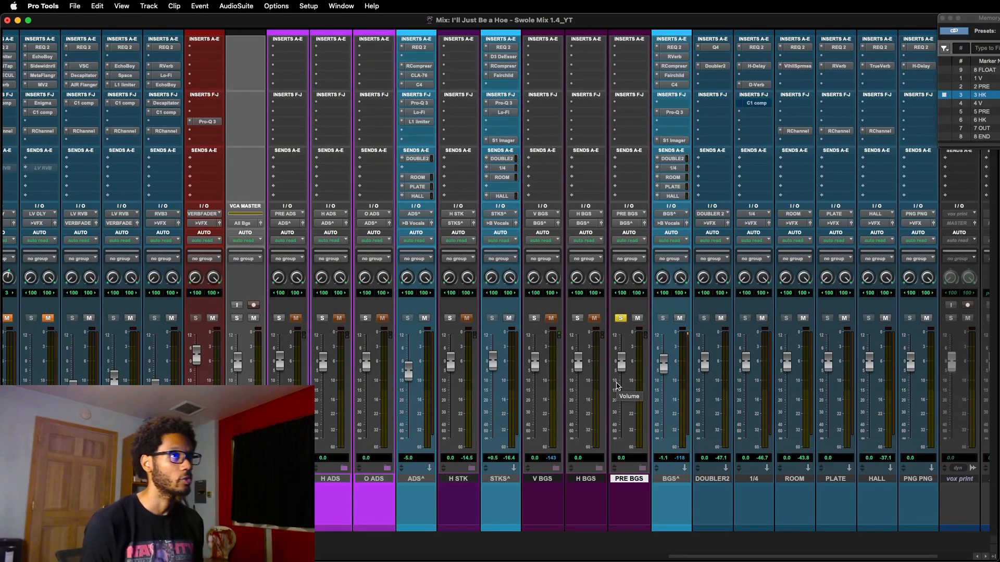
Step: Insert TrueVerb in slot D of the PRE BGS track and switch off its Reverb component, leaving Direct and Early Ref on
{"action": "scroll", "coordinate": [604, 66], "scroll_direction": "right", "scroll_amount": 2}
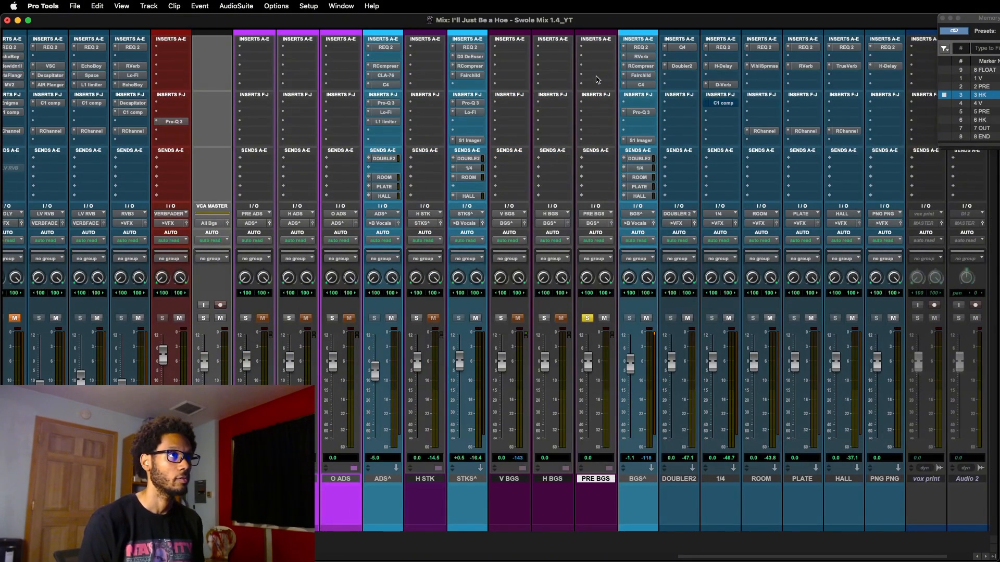
{"action": "left_click", "coordinate": [597, 76]}
{"action": "type", "text": "trueverb"}
{"action": "key", "text": "Return"}
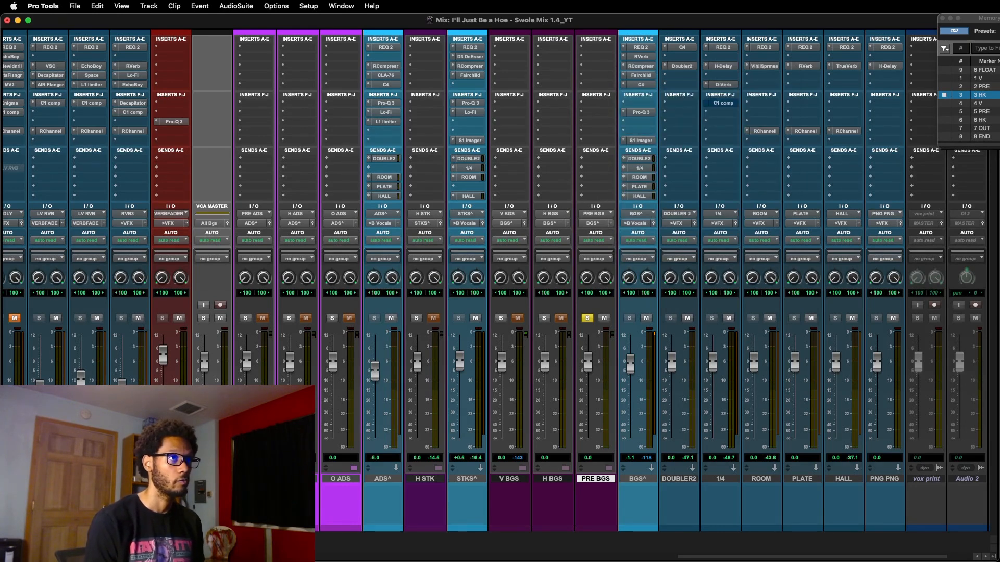
{"action": "left_click_drag", "start_coordinate": [603, 152], "coordinate": [589, 114]}
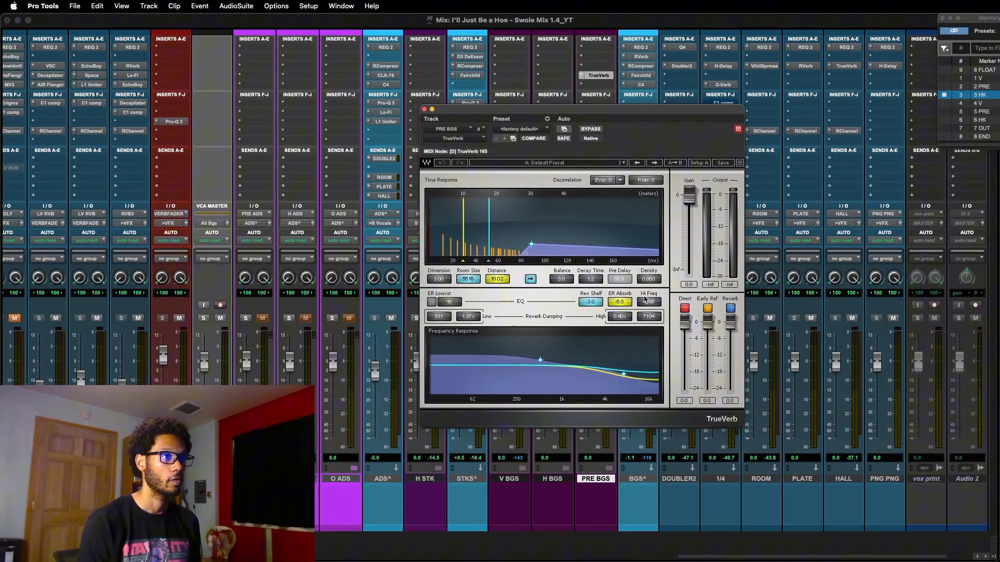
{"action": "left_click", "coordinate": [732, 309]}
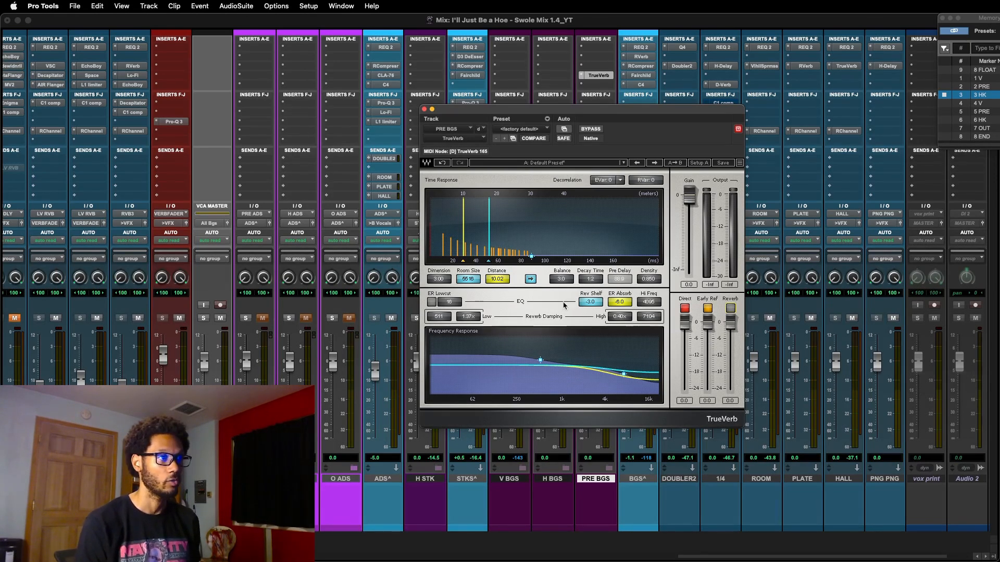
Step: Compare TrueVerb on PRE BGS bypassed and active during playback, leaving it active
{"action": "scroll", "coordinate": [255, 355], "scroll_direction": "left", "scroll_amount": 14}
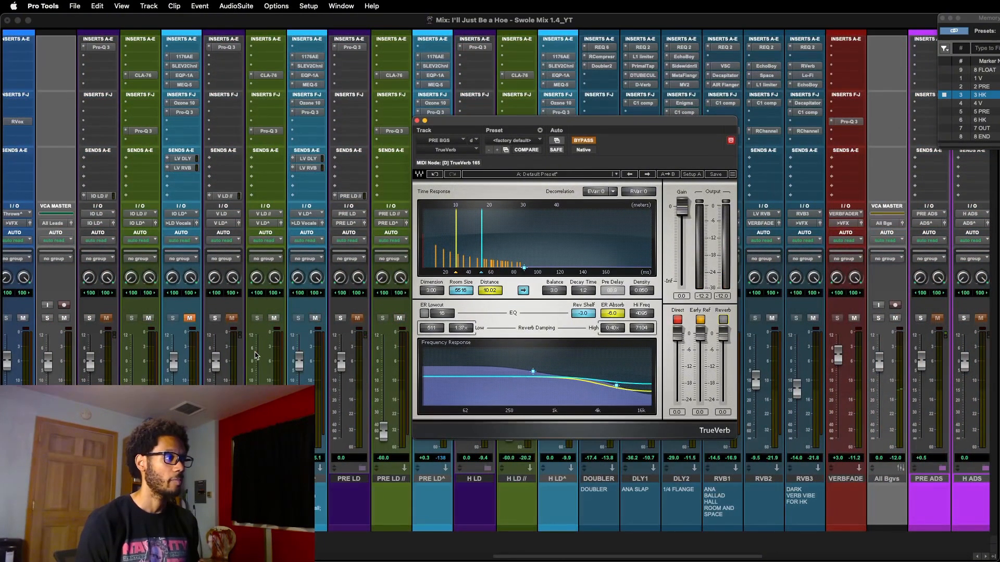
{"action": "scroll", "coordinate": [255, 355], "scroll_direction": "left", "scroll_amount": 5}
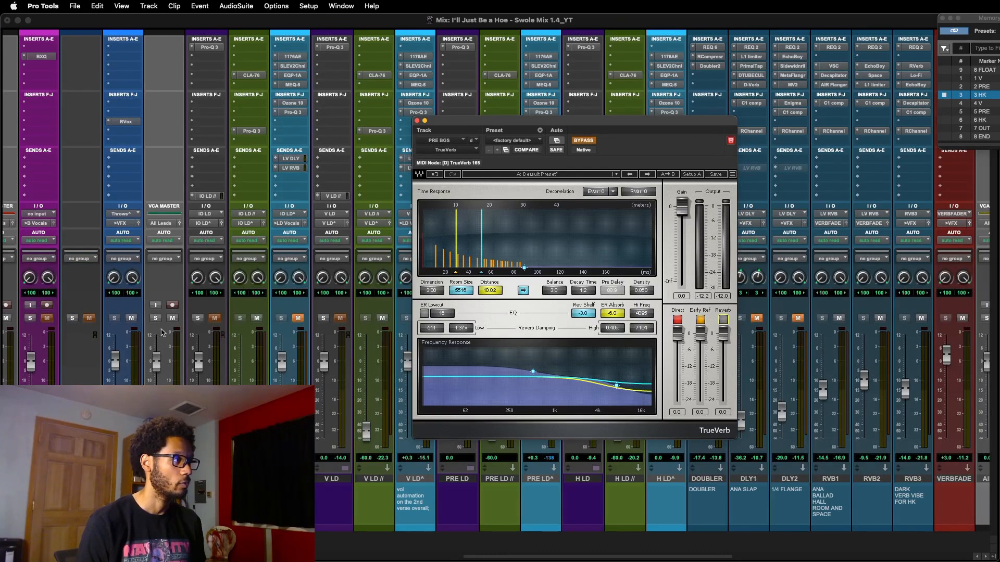
{"action": "scroll", "coordinate": [156, 324], "scroll_direction": "right", "scroll_amount": 20}
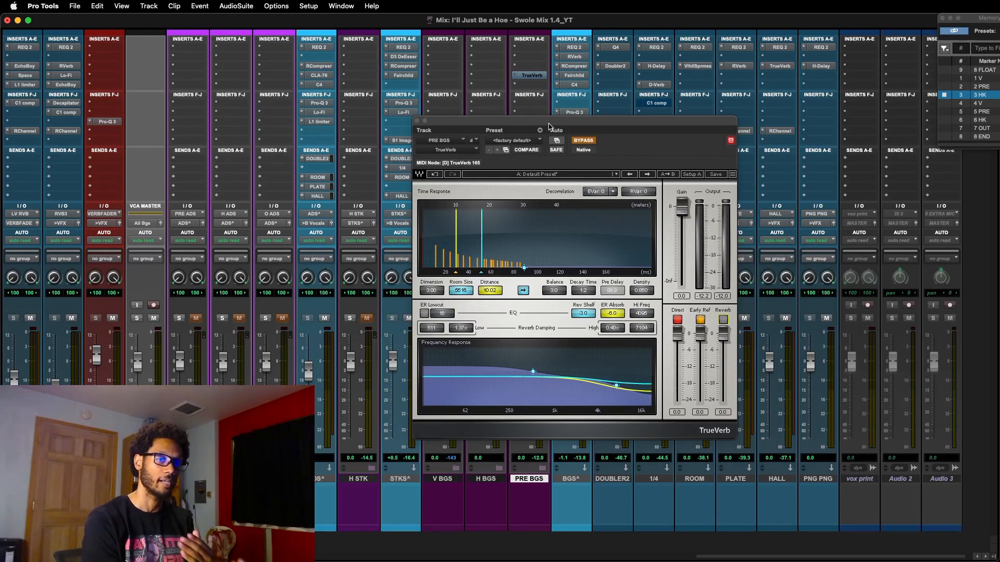
{"action": "left_click_drag", "start_coordinate": [550, 127], "coordinate": [551, 93]}
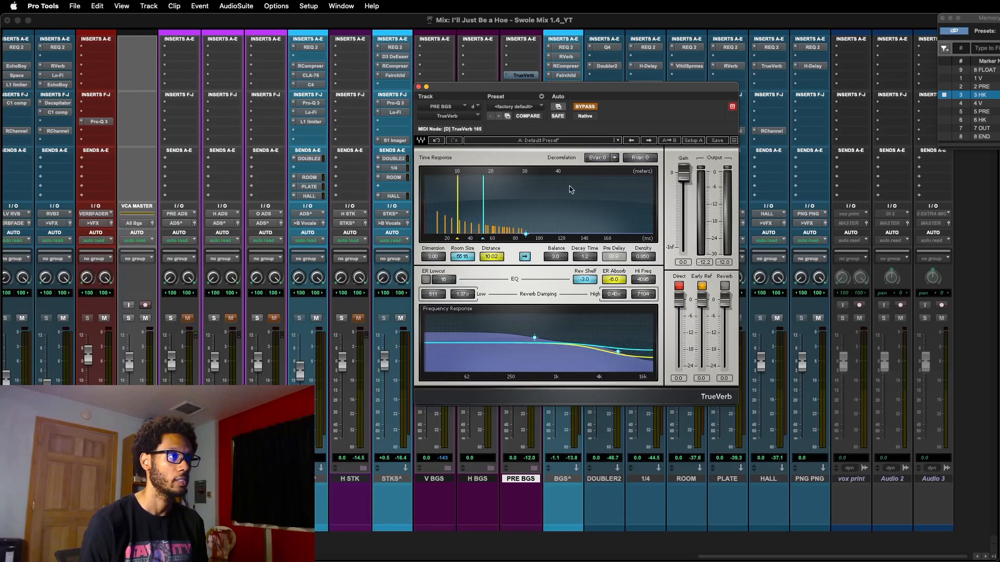
{"action": "left_click", "coordinate": [585, 108]}
{"action": "left_click", "coordinate": [585, 107]}
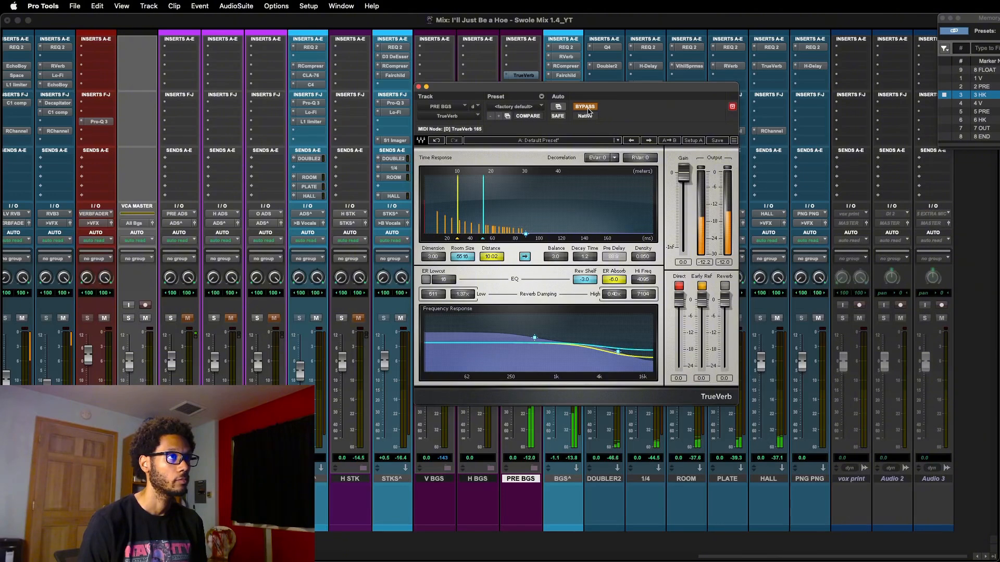
{"action": "left_click", "coordinate": [587, 108]}
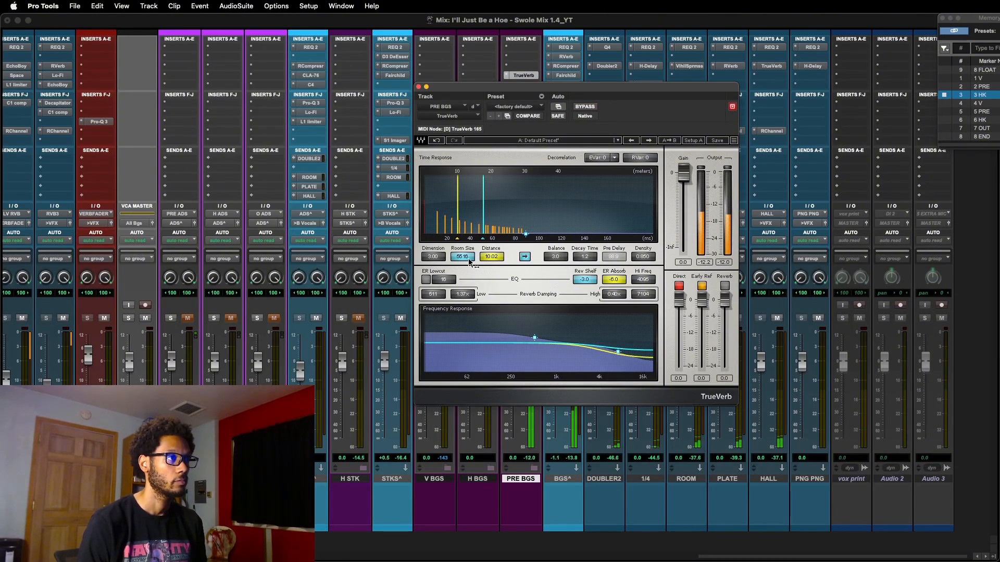
Step: Audition TrueVerb's early reflections with Room Size 20000, Distance 40.00, and Dimension at 1.00 and at about 4
{"action": "left_click_drag", "start_coordinate": [469, 260], "coordinate": [485, 276]}
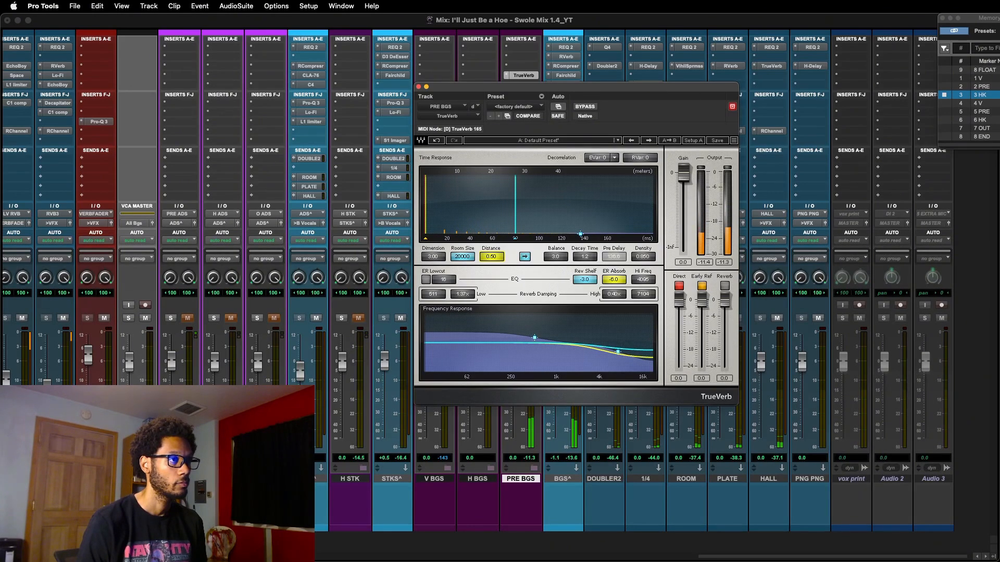
{"action": "left_click_drag", "start_coordinate": [491, 256], "coordinate": [491, 221]}
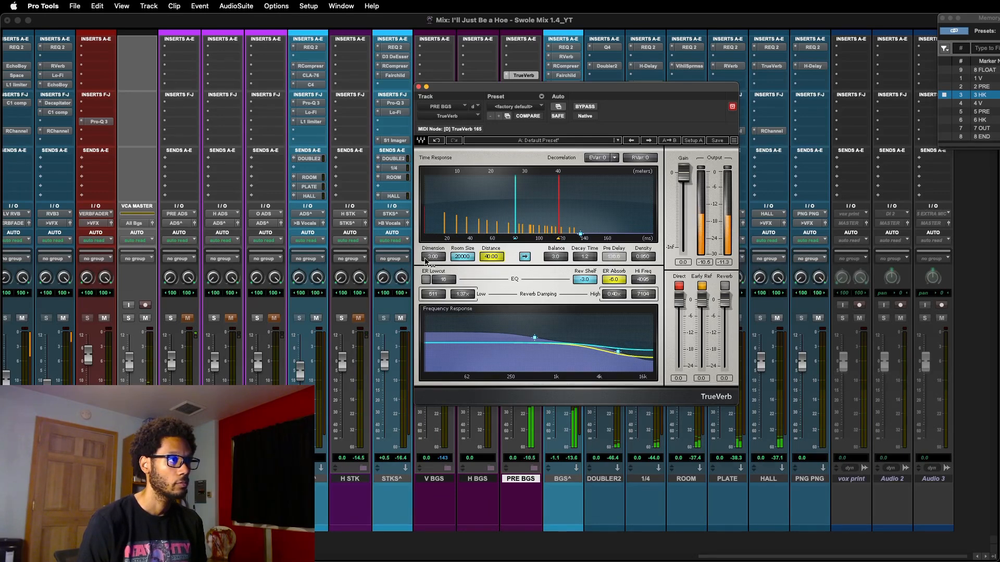
{"action": "left_click_drag", "start_coordinate": [433, 257], "coordinate": [433, 276]}
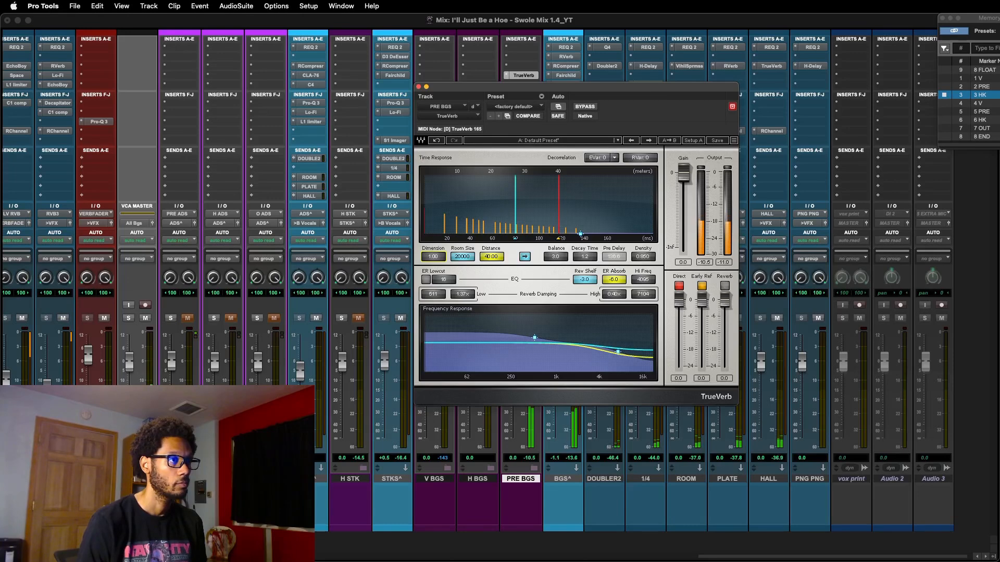
{"action": "left_click_drag", "start_coordinate": [433, 257], "coordinate": [433, 239]}
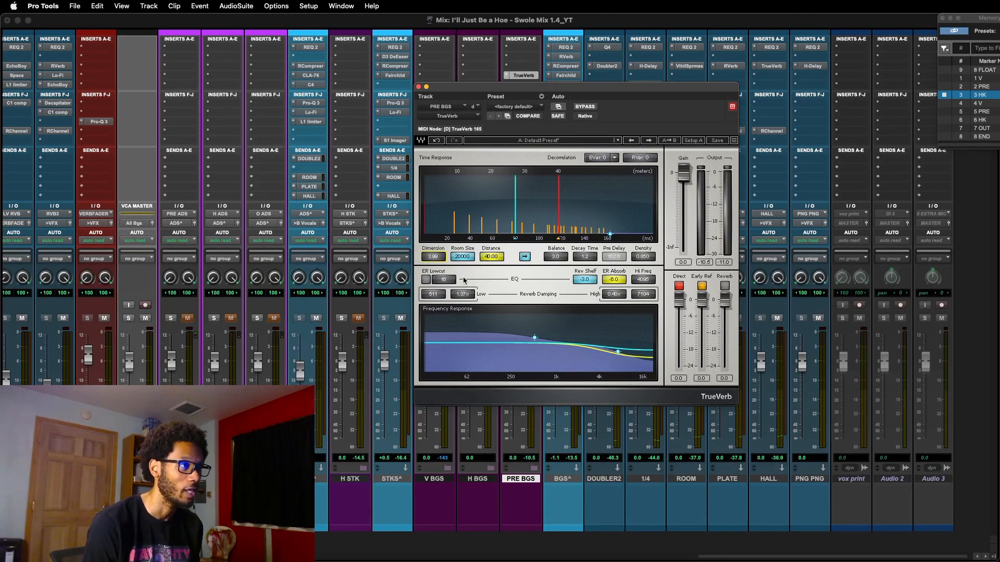
Step: Set TrueVerb to Room Size 1204, Distance 31.16 and Dimension 2.95, and audition Decay Time at 100.0 and 0.2
{"action": "left_click_drag", "start_coordinate": [491, 257], "coordinate": [474, 271]}
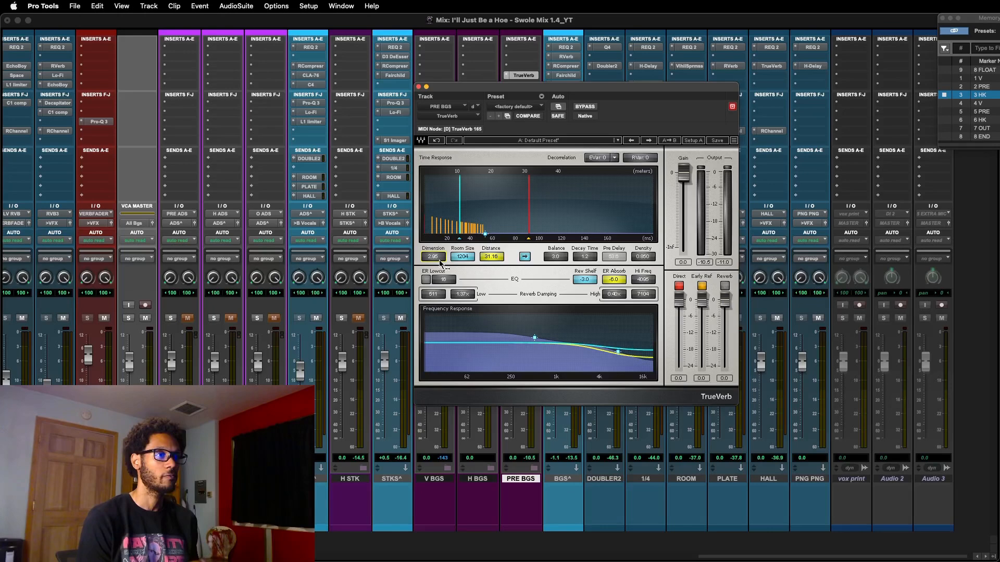
{"action": "key", "text": "space"}
{"action": "mouse_move", "coordinate": [587, 259]}
{"action": "left_mouse_down"}
{"action": "mouse_move", "coordinate": [567, 260]}
{"action": "mouse_move", "coordinate": [588, 259]}
{"action": "left_mouse_up"}
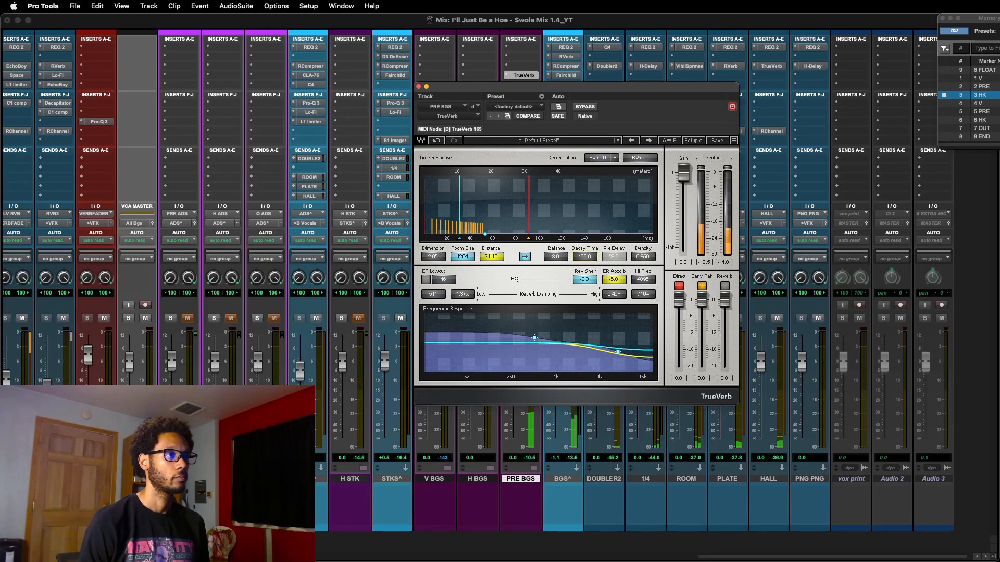
{"action": "mouse_move", "coordinate": [589, 260]}
{"action": "left_mouse_down"}
{"action": "mouse_move", "coordinate": [568, 260]}
{"action": "mouse_move", "coordinate": [590, 259]}
{"action": "left_mouse_up"}
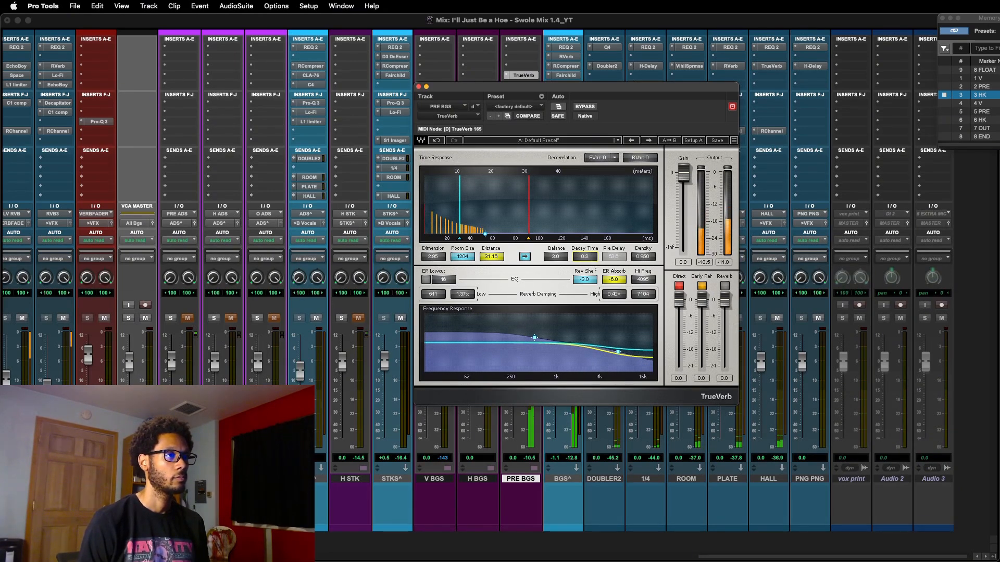
Step: Set TrueVerb's Room Size to 140, Distance to 3.30 and Dimension to 3.40, and bypass it for comparison
{"action": "left_click_drag", "start_coordinate": [465, 259], "coordinate": [489, 284]}
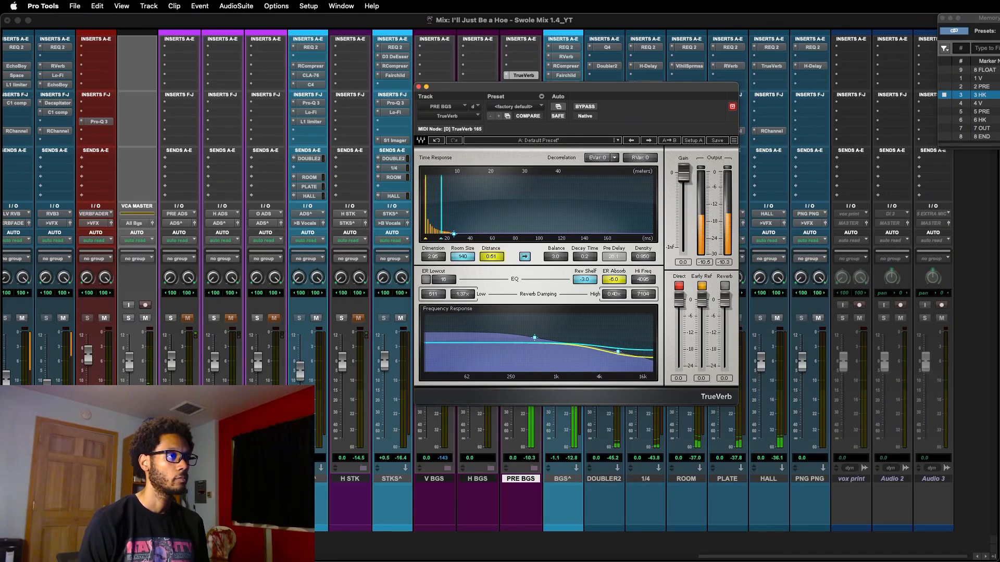
{"action": "left_click_drag", "start_coordinate": [488, 283], "coordinate": [488, 273]}
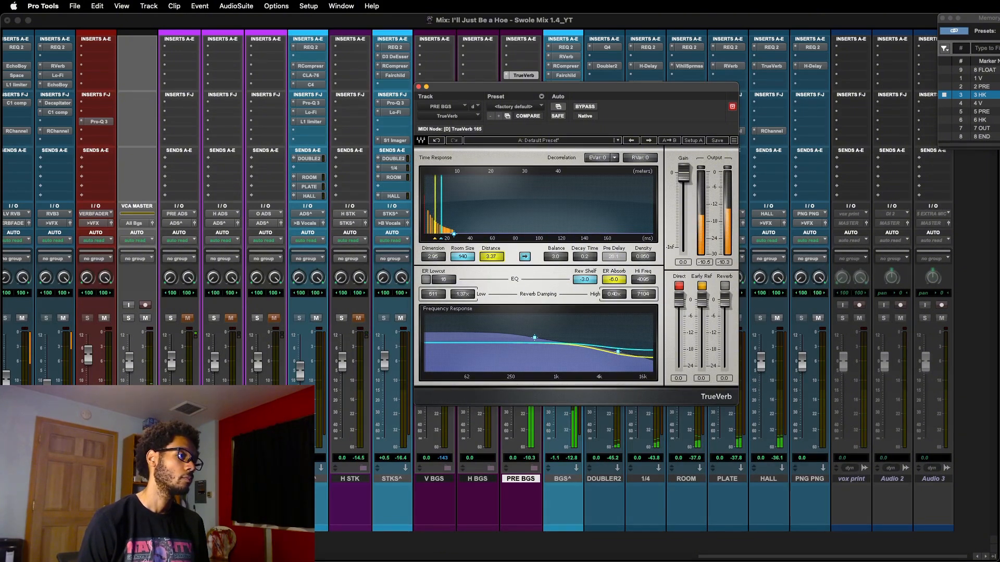
{"action": "left_click", "coordinate": [586, 108]}
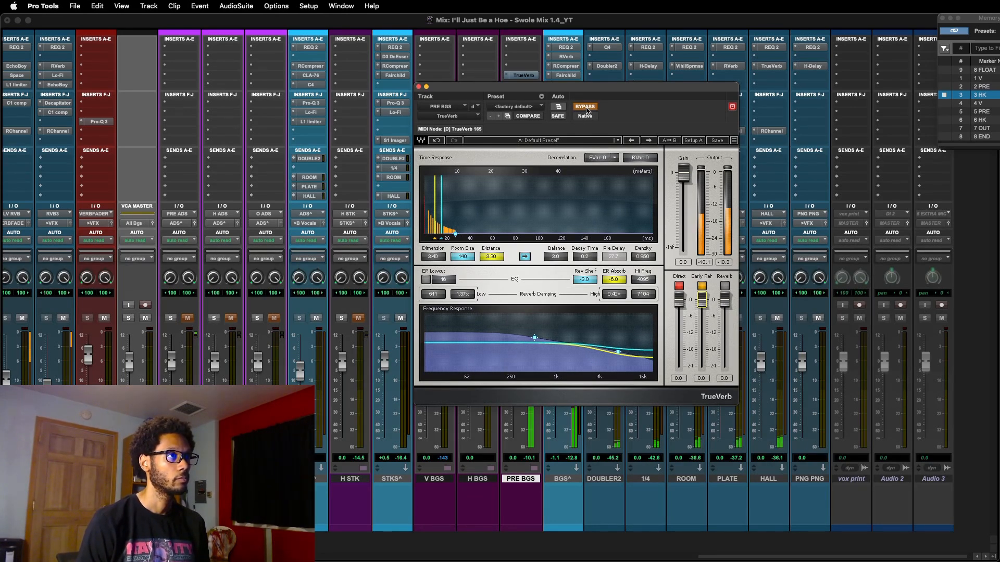
Step: Reactivate TrueVerb on PRE BGS and create a send from BGS^ to a new return track named TrueVerb
{"action": "left_click", "coordinate": [586, 107]}
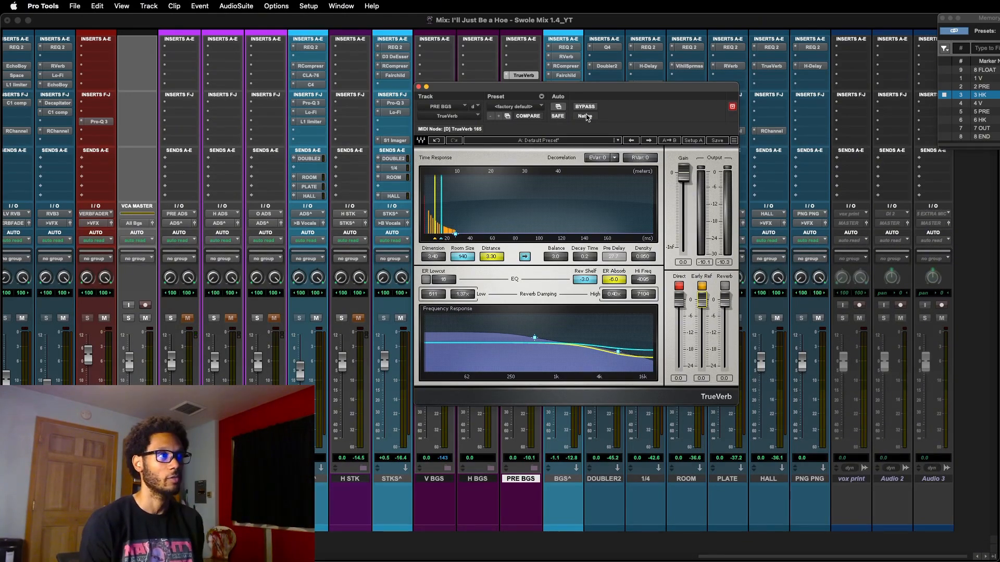
{"action": "key", "text": "super+w"}
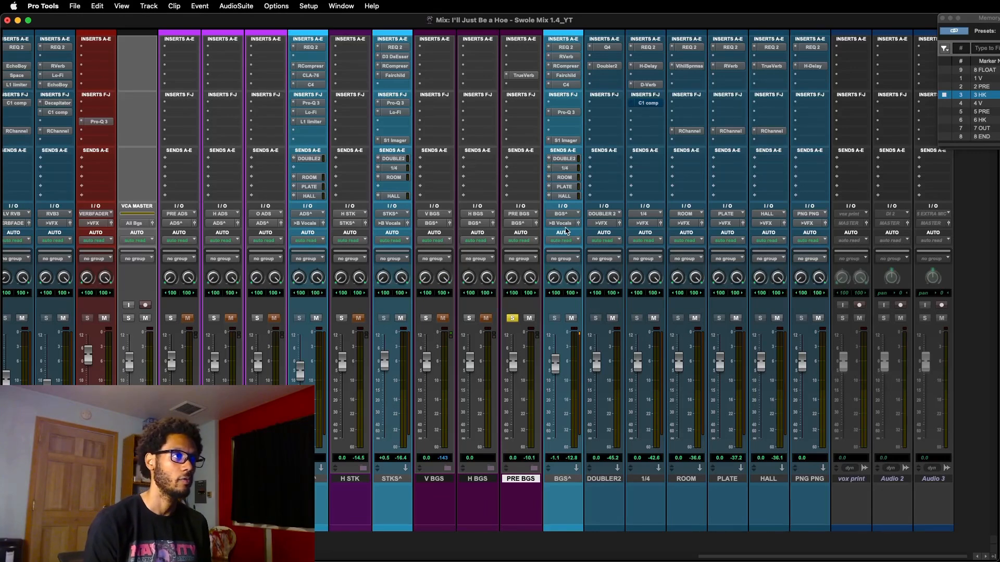
{"action": "left_click", "coordinate": [566, 151]}
{"action": "left_click", "coordinate": [542, 175]}
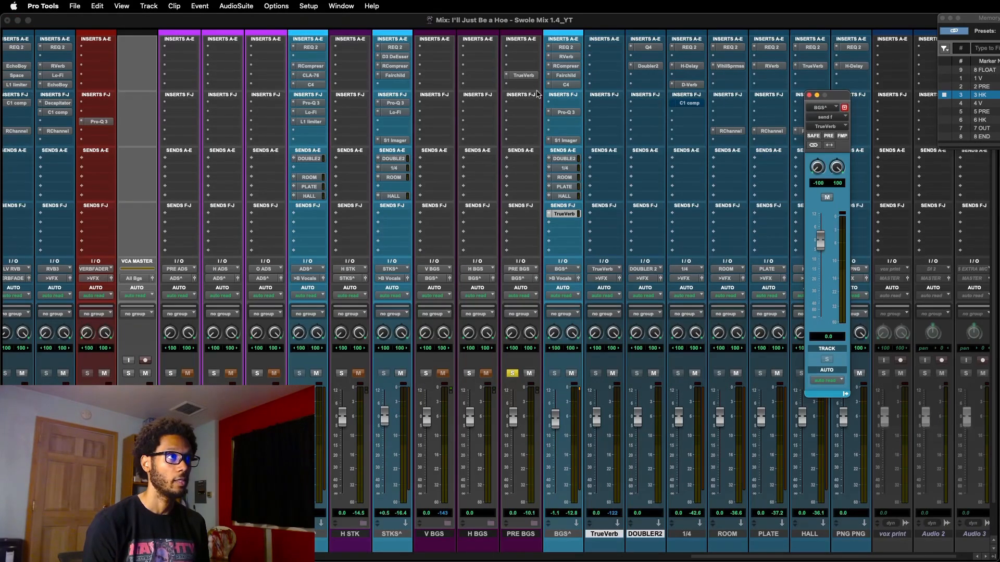
Step: Copy PRE BGS's TrueVerb insert to the TrueVerb return and output only Reverb, with Direct and Early Ref off
{"action": "left_click_drag", "start_coordinate": [527, 78], "coordinate": [605, 76]}
{"action": "left_click", "coordinate": [607, 75]}
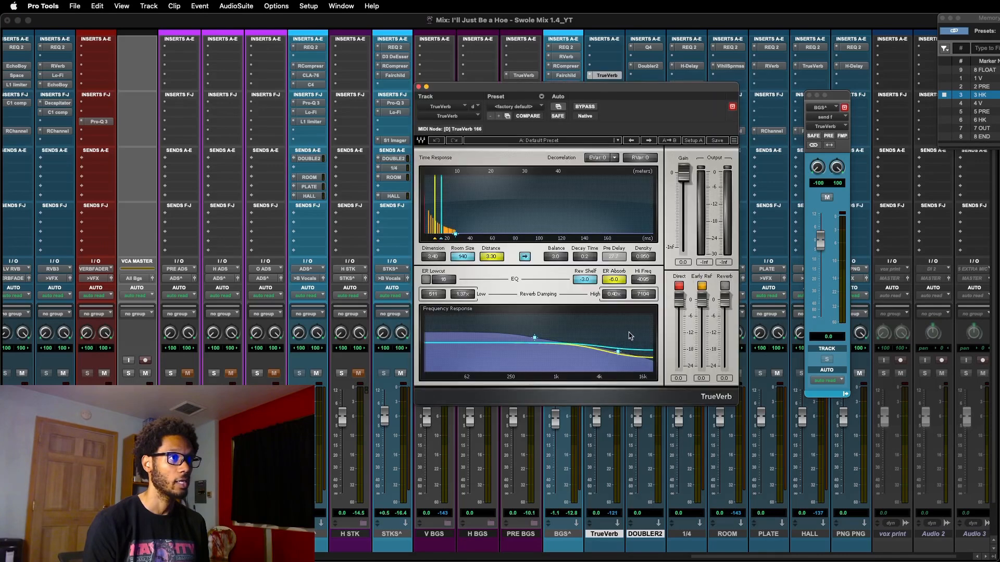
{"action": "left_click", "coordinate": [679, 286]}
{"action": "left_click", "coordinate": [702, 285]}
{"action": "left_click", "coordinate": [724, 286]}
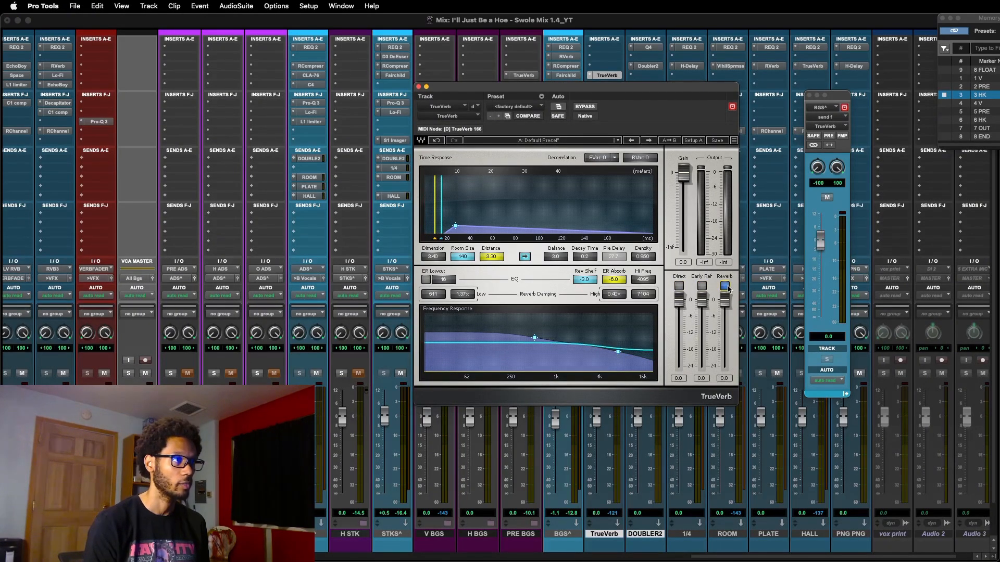
Step: Unlink the reverb from the early reflections in the return's TrueVerb and reset the BGS^ send level to 0.0
{"action": "left_click", "coordinate": [525, 258]}
{"action": "left_click", "coordinate": [566, 257], "text": "alt"}
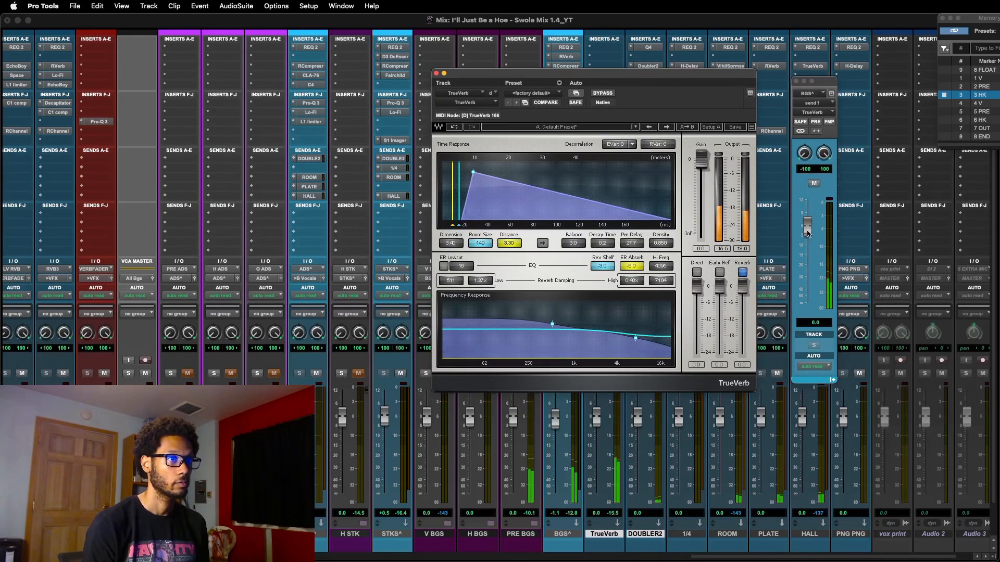
{"action": "mouse_move", "coordinate": [807, 233]}
{"action": "left_mouse_down"}
{"action": "mouse_move", "coordinate": [808, 276]}
{"action": "mouse_move", "coordinate": [811, 247]}
{"action": "left_mouse_up"}
{"action": "left_click", "coordinate": [808, 243], "text": "alt"}
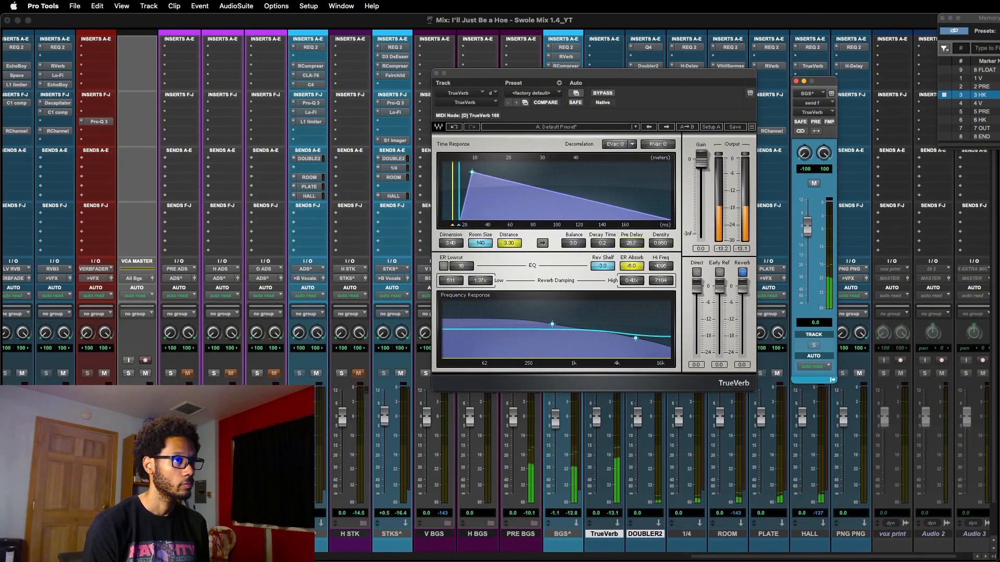
Step: Set the return's TrueVerb Pre Delay to 19.0 and Decay Time to 2.0 during playback
{"action": "scroll", "coordinate": [631, 242], "scroll_direction": "down", "scroll_amount": 6}
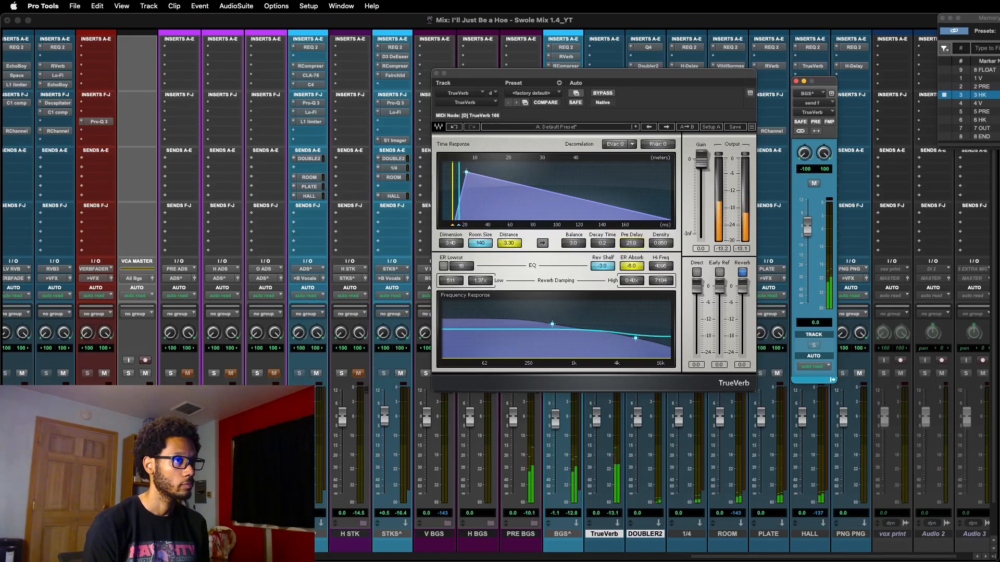
{"action": "scroll", "coordinate": [631, 243], "scroll_direction": "down", "scroll_amount": 3}
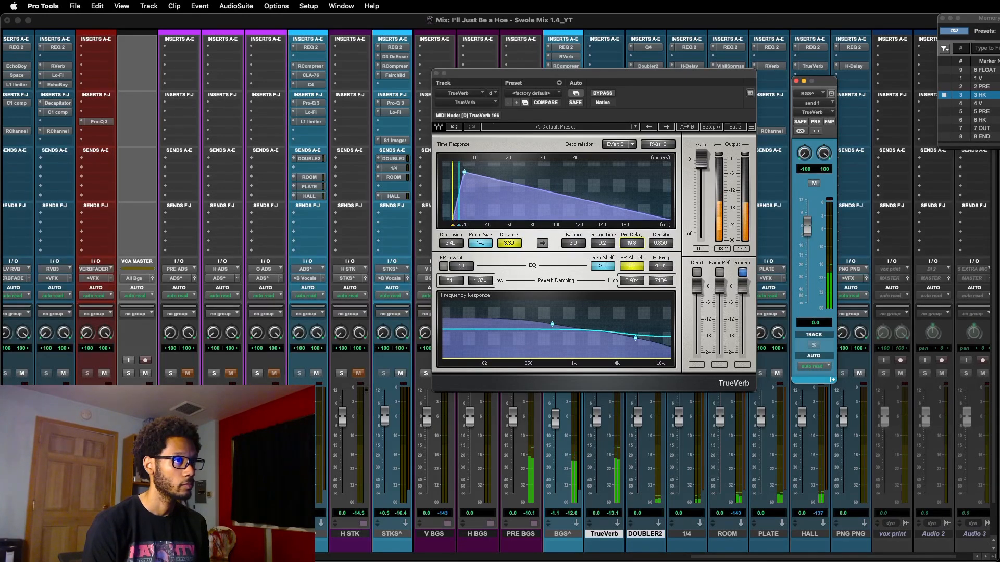
{"action": "left_click", "coordinate": [631, 243]}
{"action": "key", "text": "Return"}
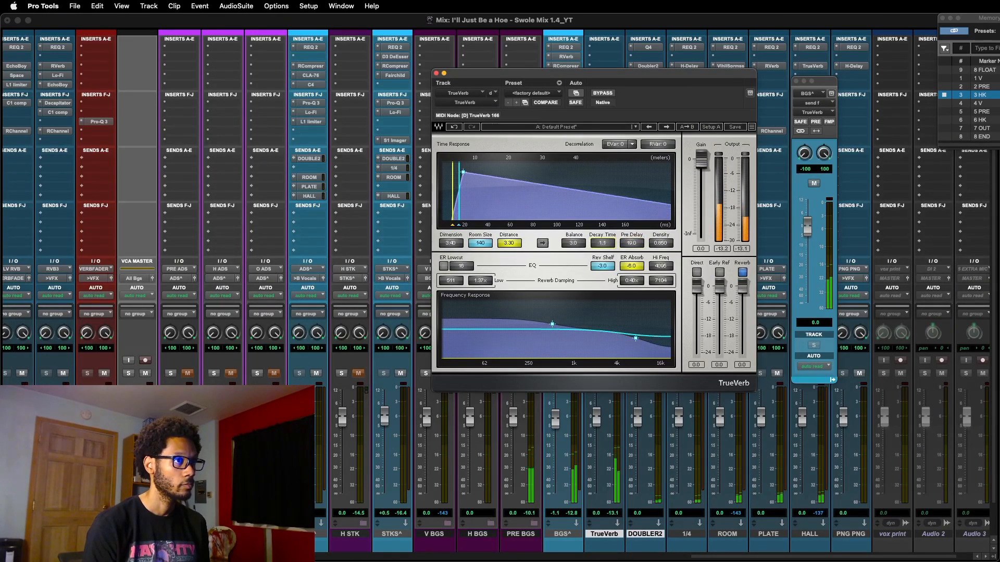
{"action": "scroll", "coordinate": [602, 242], "scroll_direction": "down", "scroll_amount": 1}
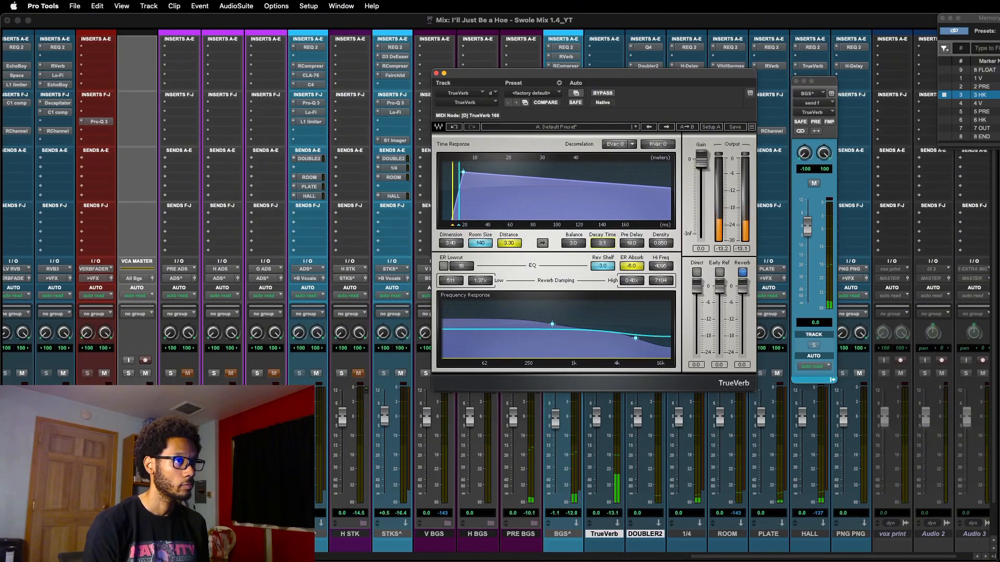
{"action": "scroll", "coordinate": [602, 242], "scroll_direction": "down", "scroll_amount": 2}
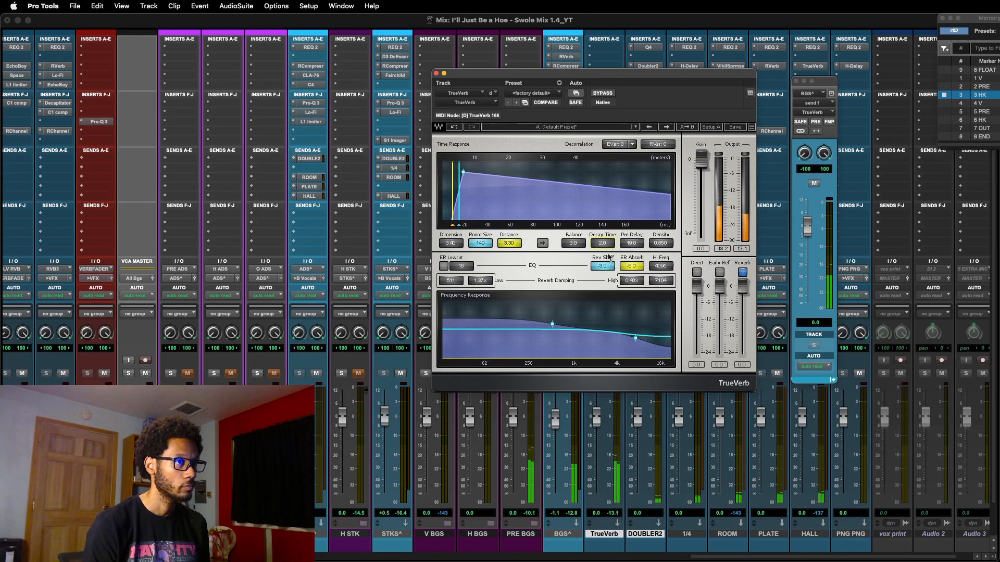
Step: Set TrueVerb's high reverb damping to a ratio of about 0.46x at 2835 Hz
{"action": "scroll", "coordinate": [632, 280], "scroll_direction": "down", "scroll_amount": 3}
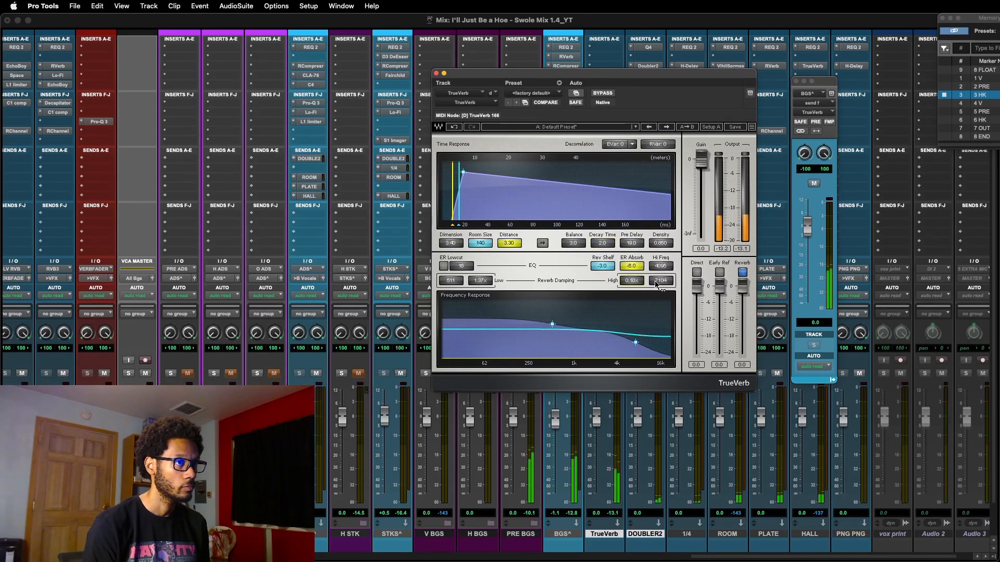
{"action": "scroll", "coordinate": [656, 284], "scroll_direction": "down", "scroll_amount": 5}
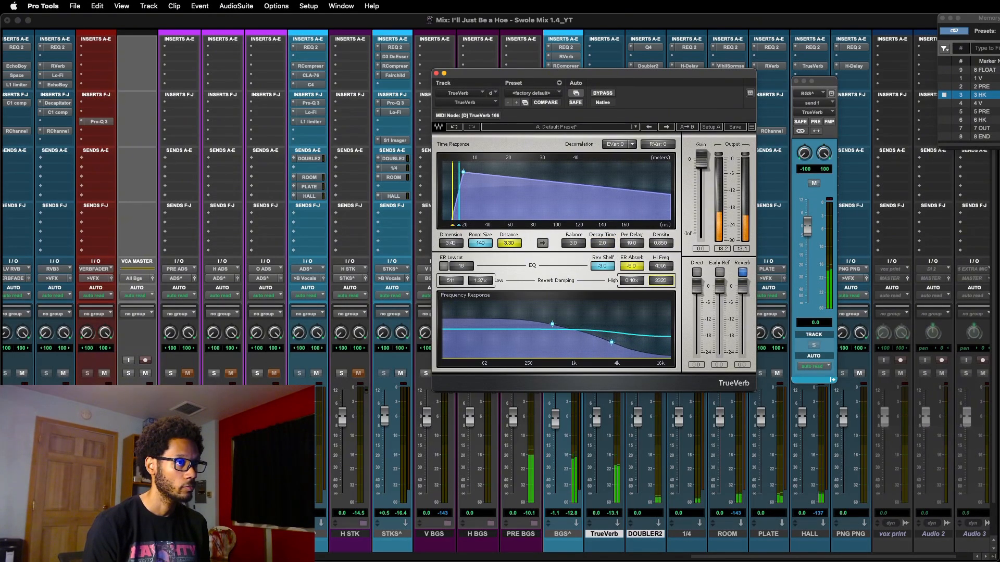
{"action": "scroll", "coordinate": [660, 280], "scroll_direction": "down", "scroll_amount": 1}
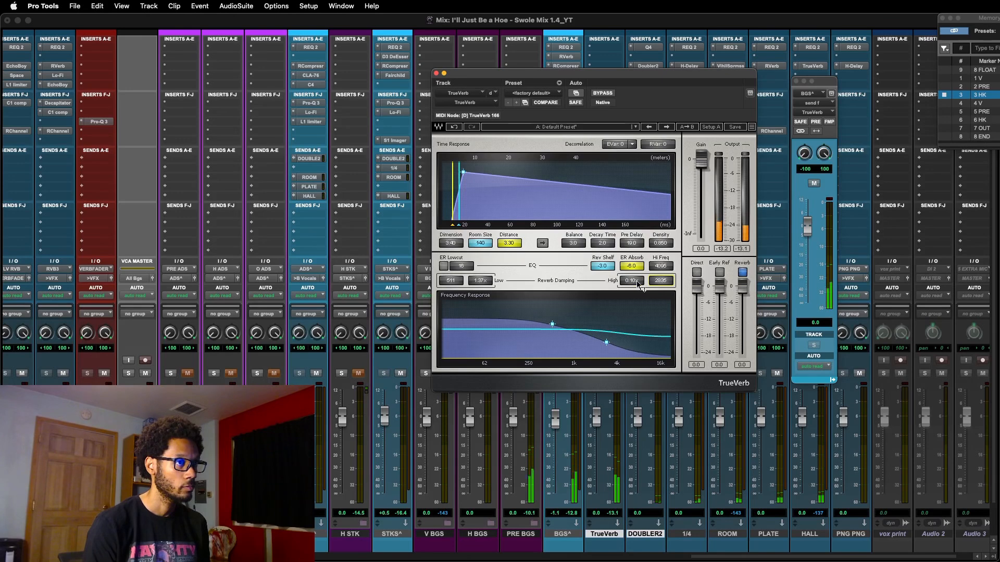
{"action": "scroll", "coordinate": [636, 281], "scroll_direction": "up", "scroll_amount": 2}
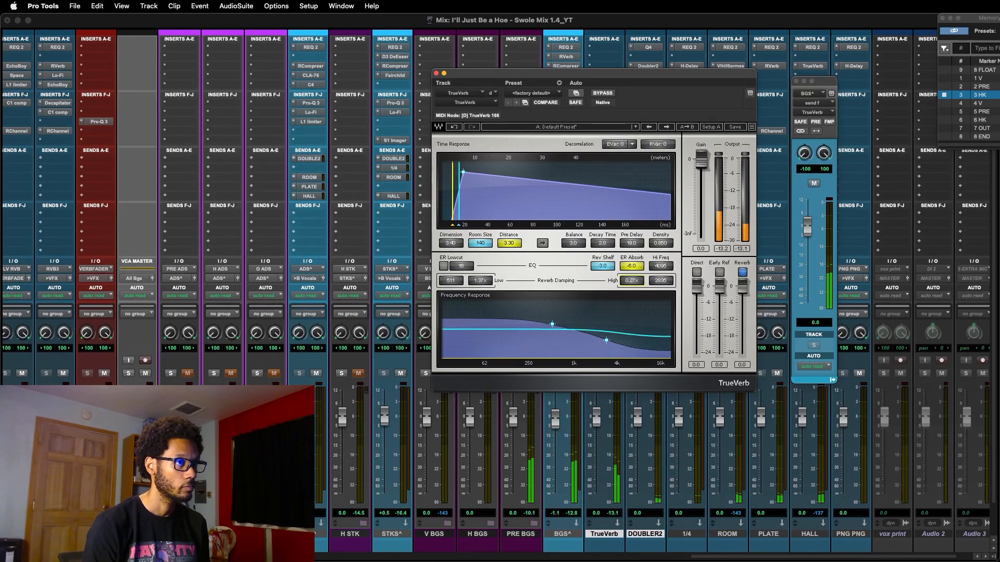
{"action": "scroll", "coordinate": [631, 281], "scroll_direction": "up", "scroll_amount": 2}
{"action": "scroll", "coordinate": [451, 281], "scroll_direction": "up", "scroll_amount": 1}
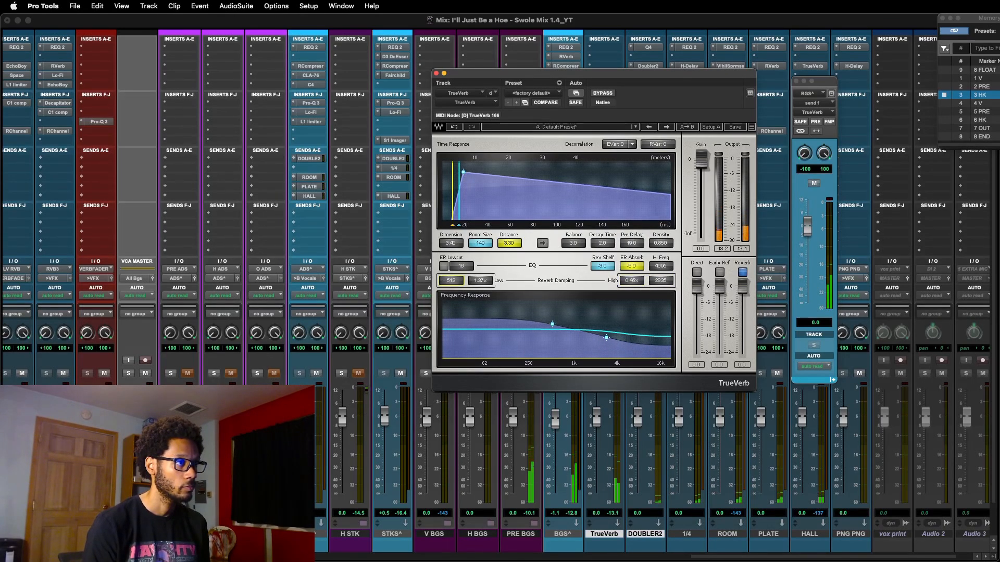
Step: Set TrueVerb's low reverb damping to a ratio of 0.69x at 607 Hz
{"action": "scroll", "coordinate": [486, 286], "scroll_direction": "down", "scroll_amount": 7}
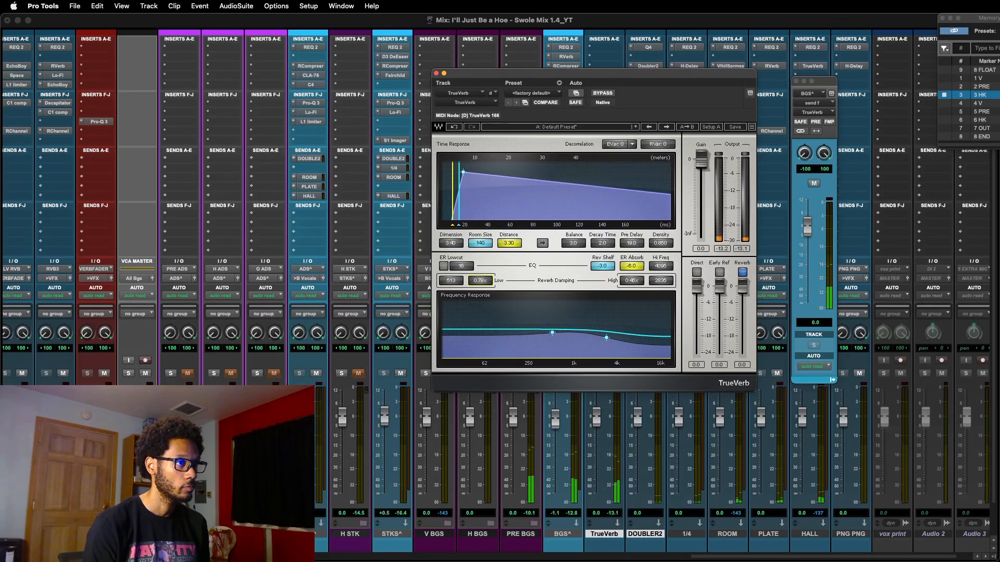
{"action": "left_click", "coordinate": [451, 282]}
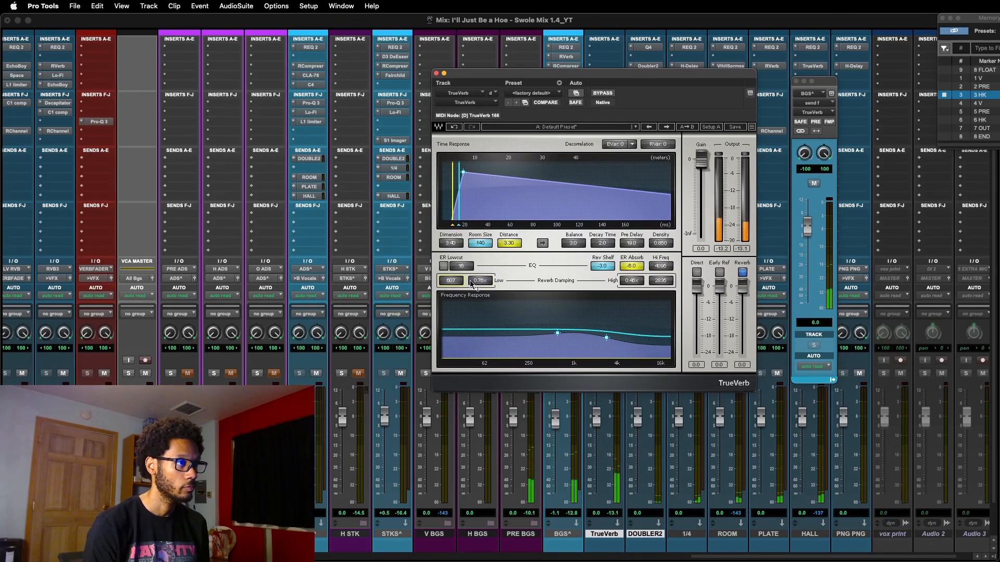
{"action": "scroll", "coordinate": [472, 281], "scroll_direction": "down", "scroll_amount": 3}
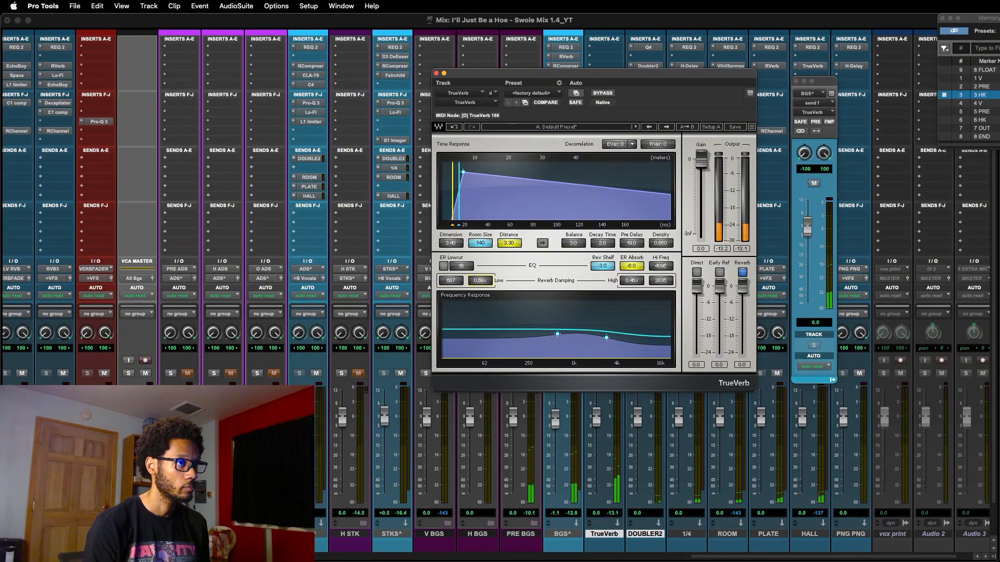
Step: Fine-tune TrueVerb's high damping frequency to 2828 Hz and raise Density to 1.000
{"action": "left_click", "coordinate": [661, 282]}
{"action": "scroll", "coordinate": [662, 282], "scroll_direction": "down", "scroll_amount": 1}
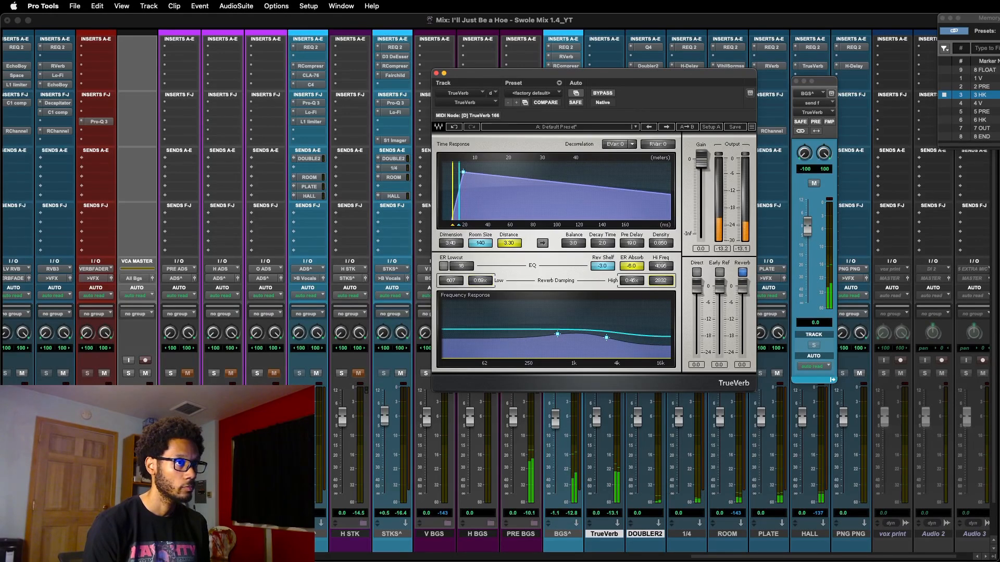
{"action": "scroll", "coordinate": [662, 282], "scroll_direction": "down", "scroll_amount": 1}
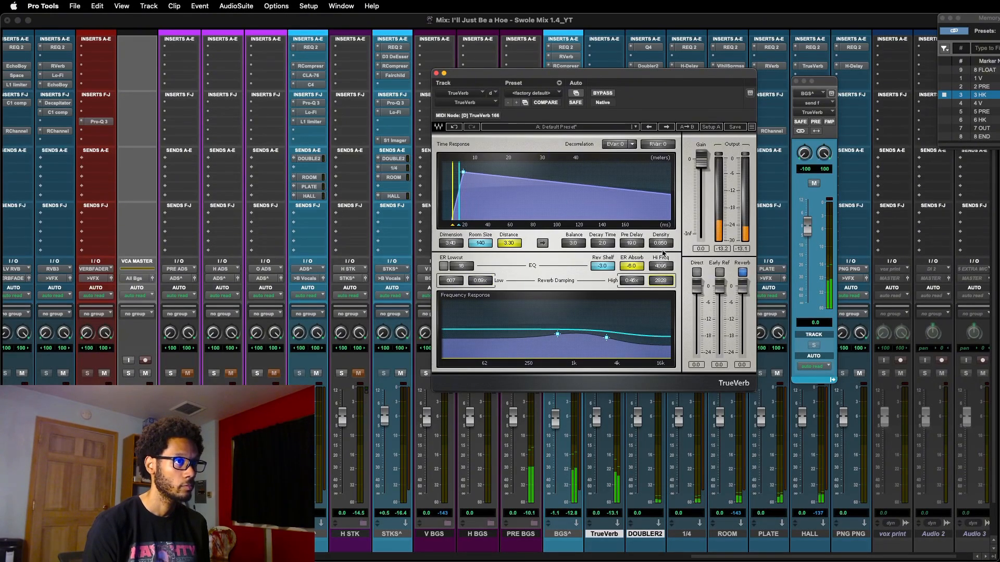
{"action": "left_click_drag", "start_coordinate": [662, 246], "coordinate": [661, 233]}
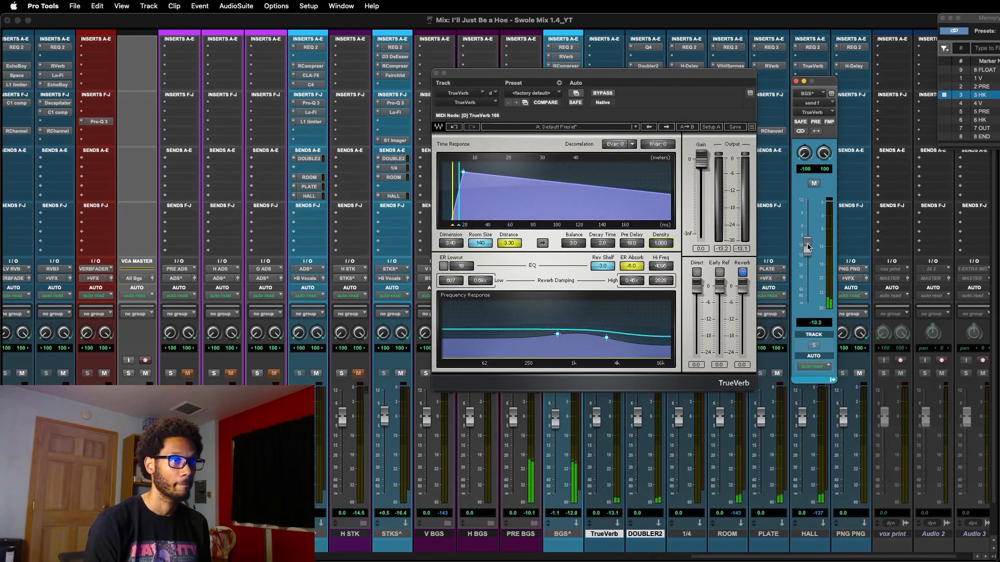
Step: Set the BGS^ send to the TrueVerb return to -6.0 and compare it muted and active
{"action": "mouse_move", "coordinate": [809, 233]}
{"action": "left_mouse_down"}
{"action": "mouse_move", "coordinate": [809, 266]}
{"action": "mouse_move", "coordinate": [812, 237]}
{"action": "left_mouse_up"}
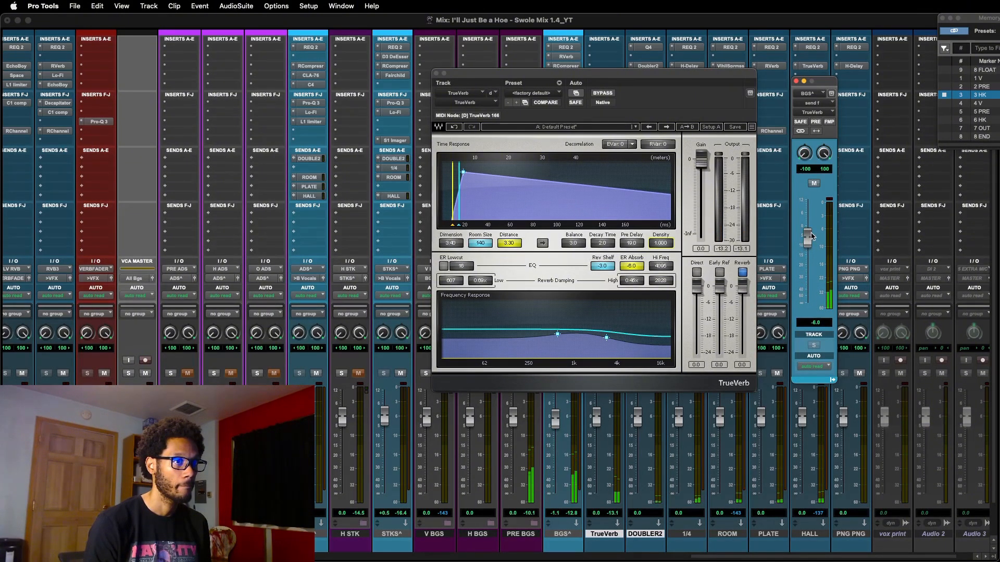
{"action": "left_click", "coordinate": [814, 184]}
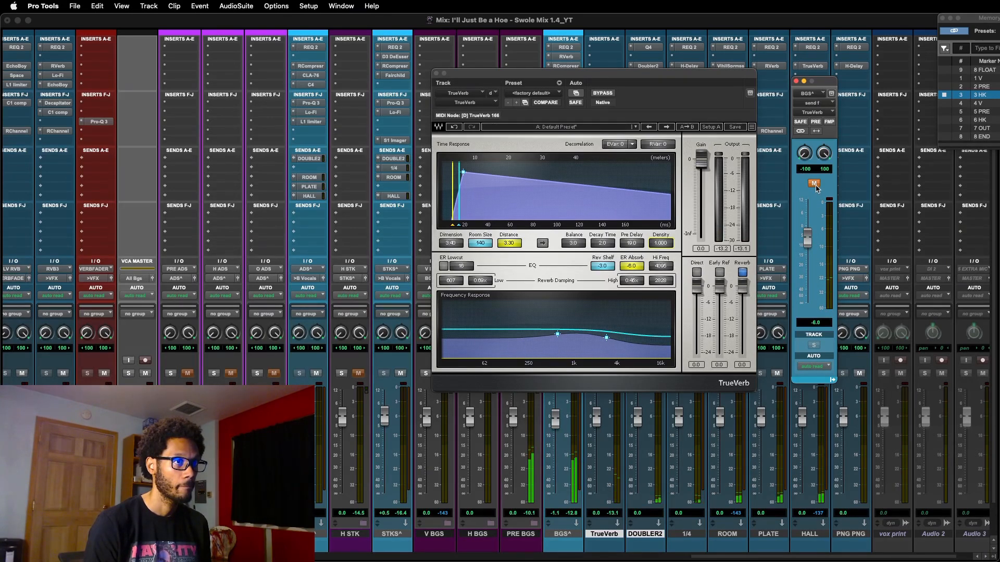
{"action": "left_click", "coordinate": [814, 184]}
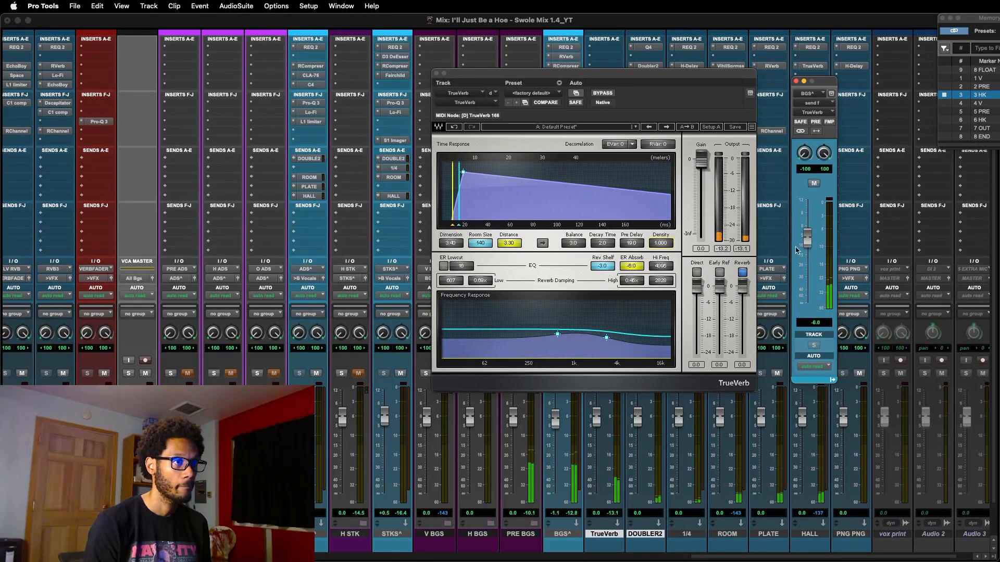
Step: Lower TrueVerb's high damping frequency to about 2790 Hz and compare the BGS^ send muted and active, leaving it active
{"action": "left_click", "coordinate": [661, 282]}
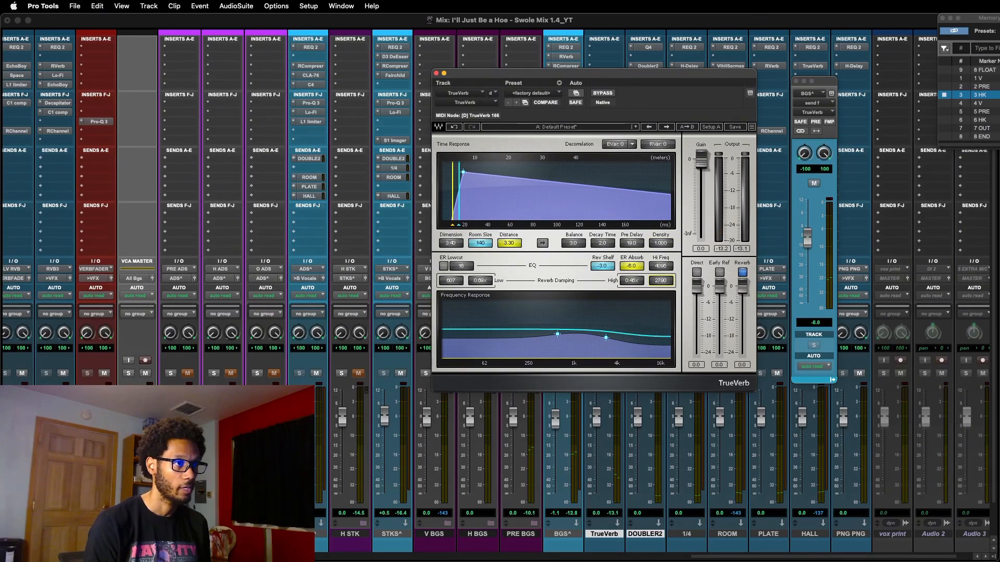
{"action": "left_click_drag", "start_coordinate": [662, 282], "coordinate": [662, 289]}
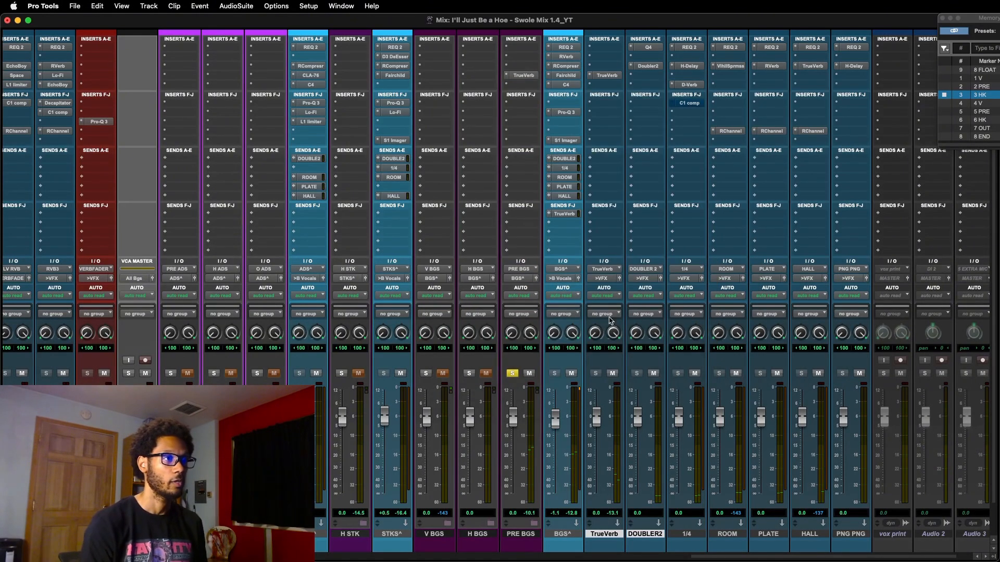
{"action": "left_click", "coordinate": [564, 213]}
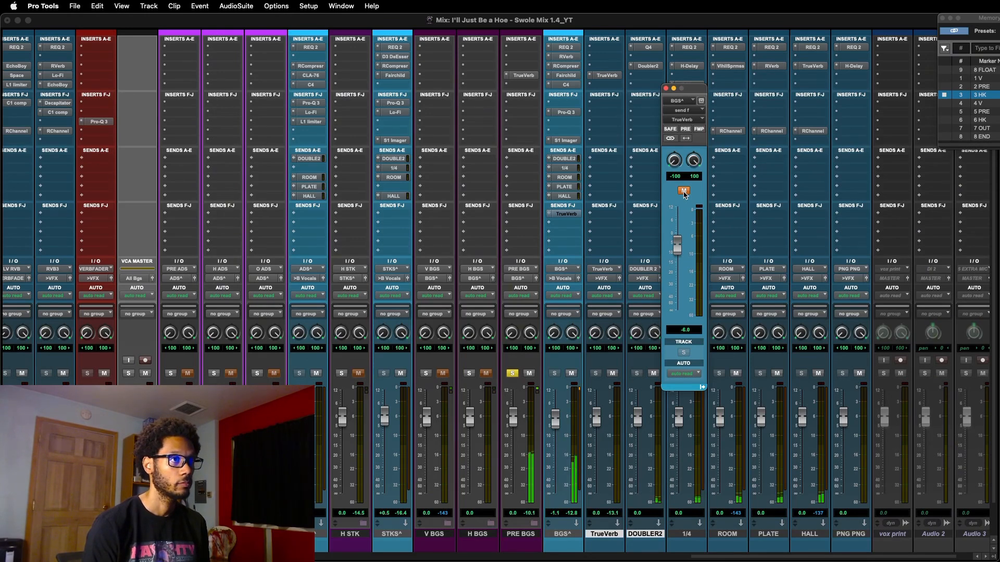
{"action": "left_click", "coordinate": [684, 191]}
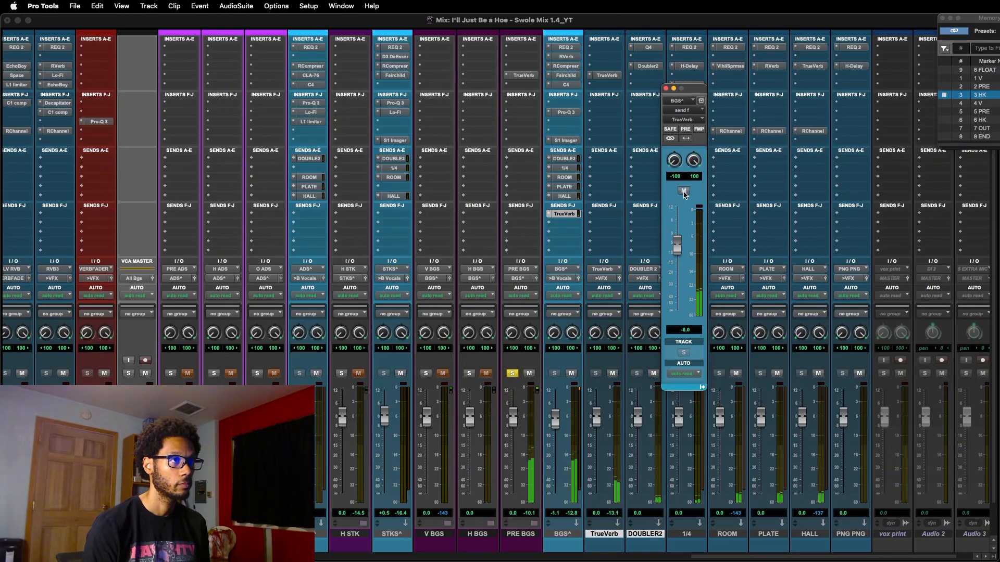
{"action": "left_click", "coordinate": [684, 192]}
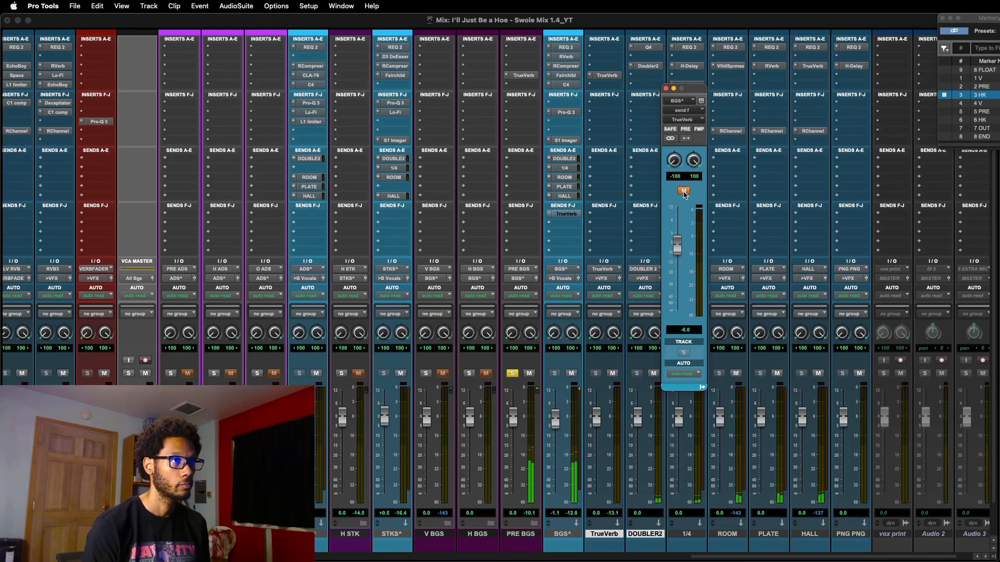
{"action": "left_click", "coordinate": [684, 191]}
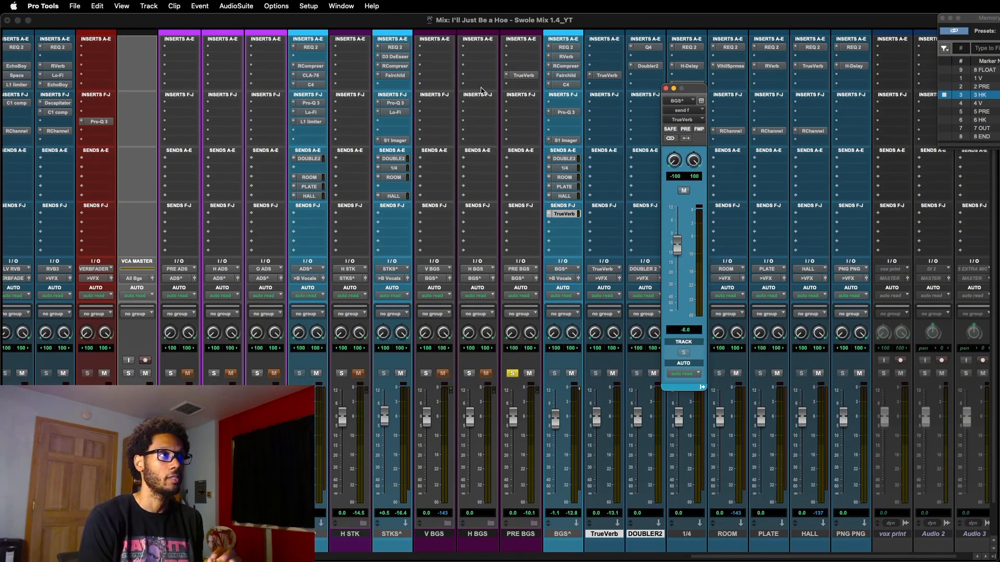
Step: Open the TrueVerb insert on the TrueVerb return track
{"action": "left_click", "coordinate": [605, 76]}
{"action": "left_click", "coordinate": [607, 76]}
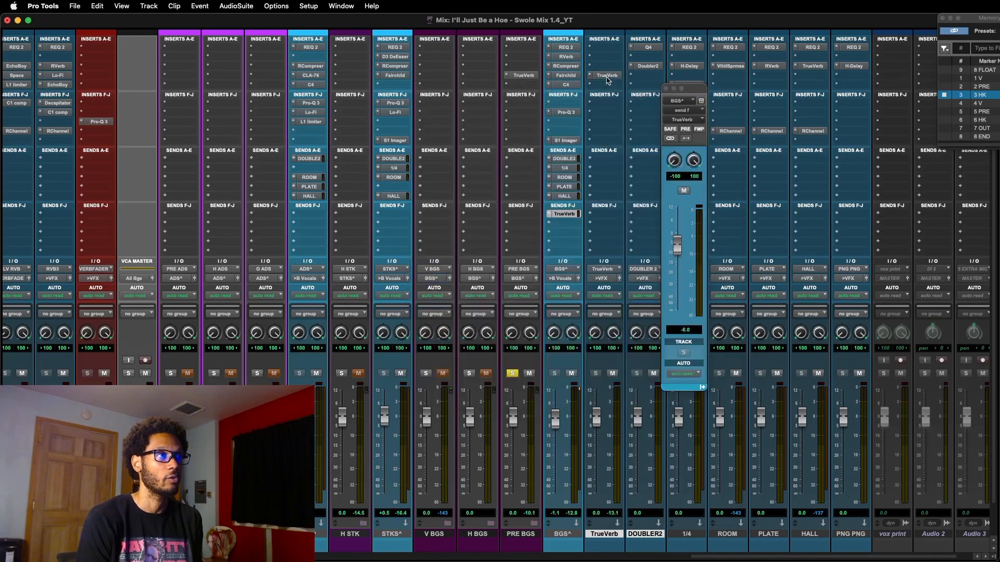